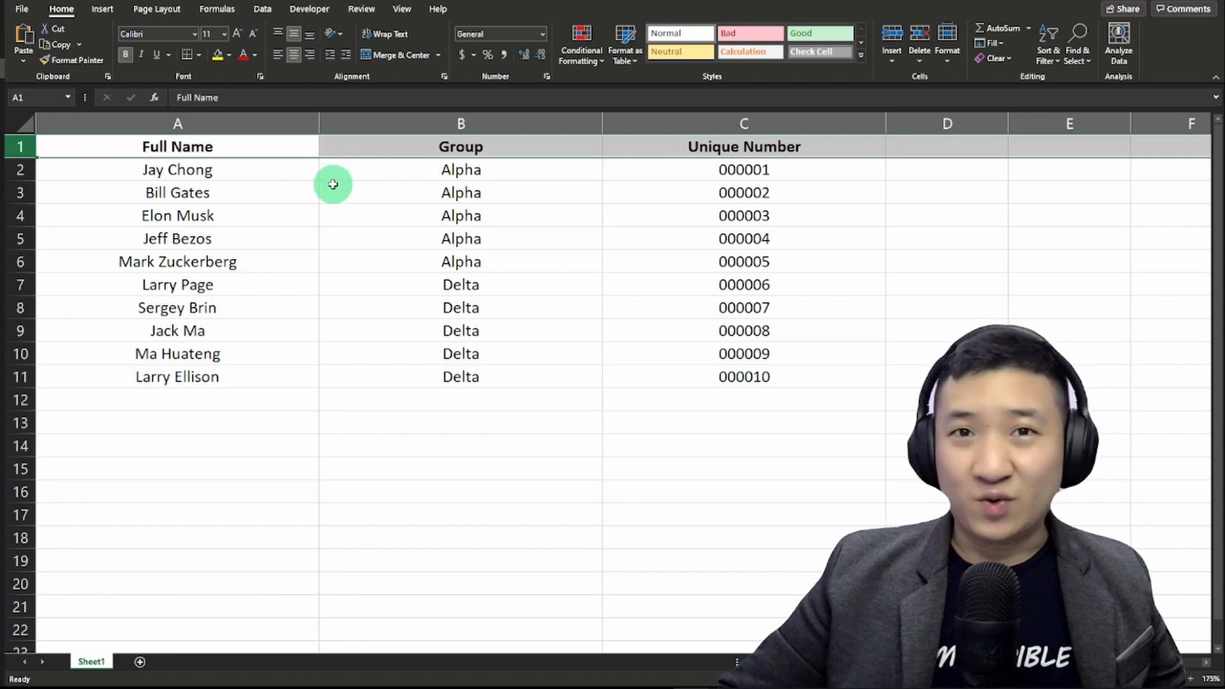
# Review the Full Name, Group and Unique Number columns of the name list worksheet.
pyautogui.moveTo(252, 123); pyautogui.dragTo(522, 124)
pyautogui.click(522, 123)
pyautogui.click(715, 123)
pyautogui.click(328, 212)
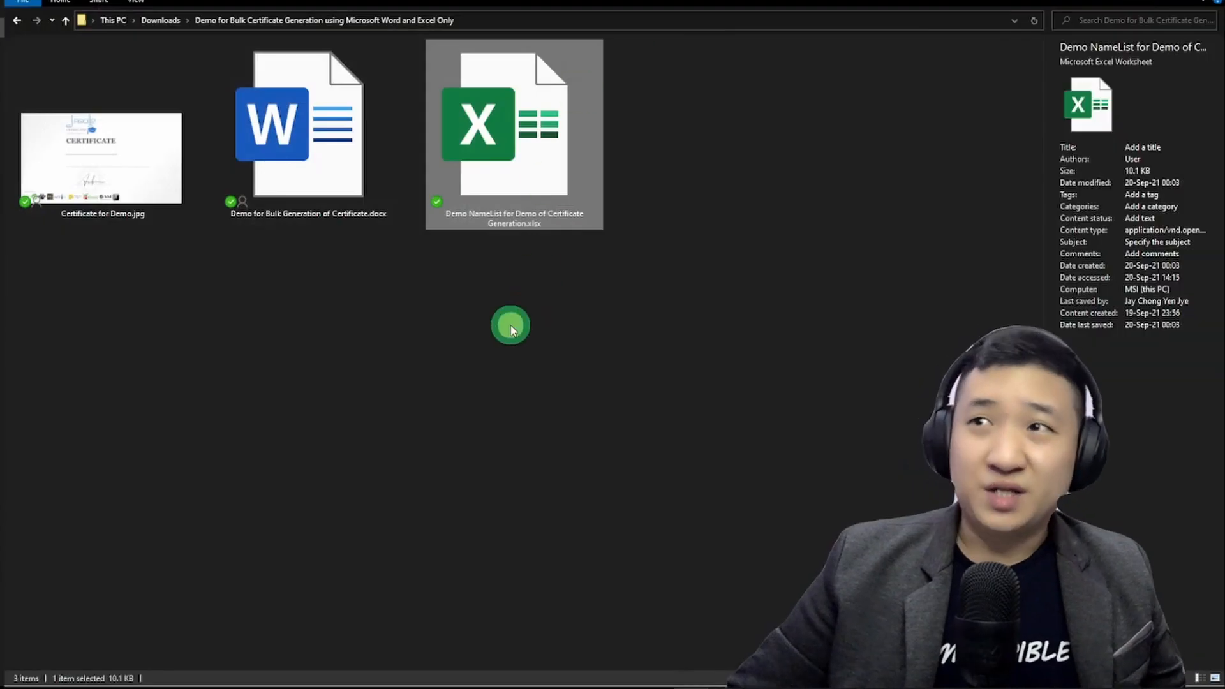
# Switch to File Explorer and open the Word document "Demo for Bulk Generation of Certificate.docx".
pyautogui.click(511, 328)
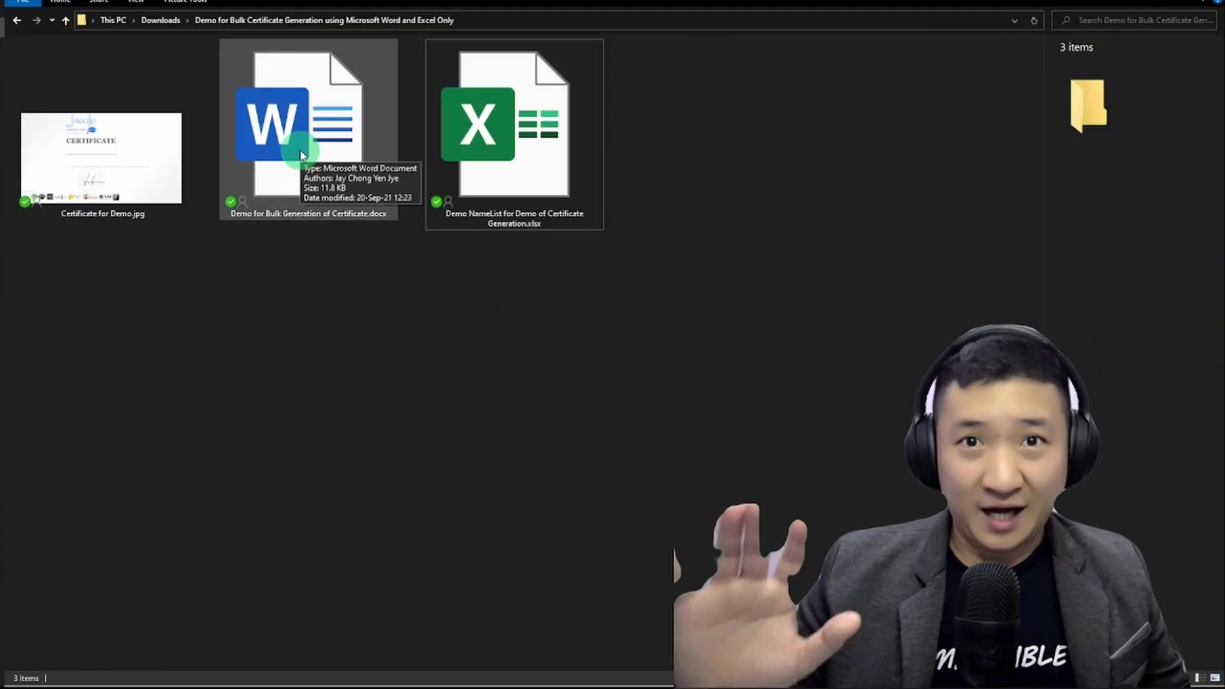
pyautogui.click(302, 155)
pyautogui.doubleClick(302, 155)
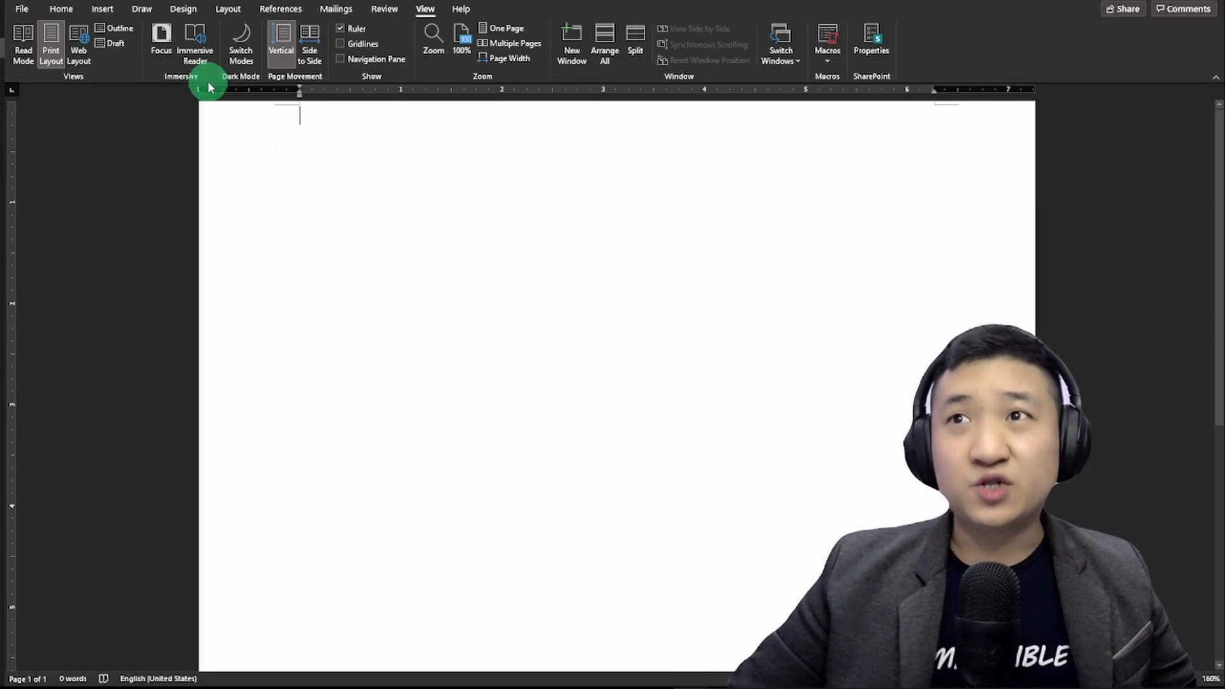
# Set the blank document's paper size to Letter, 8.5" x 11".
pyautogui.click(183, 9)
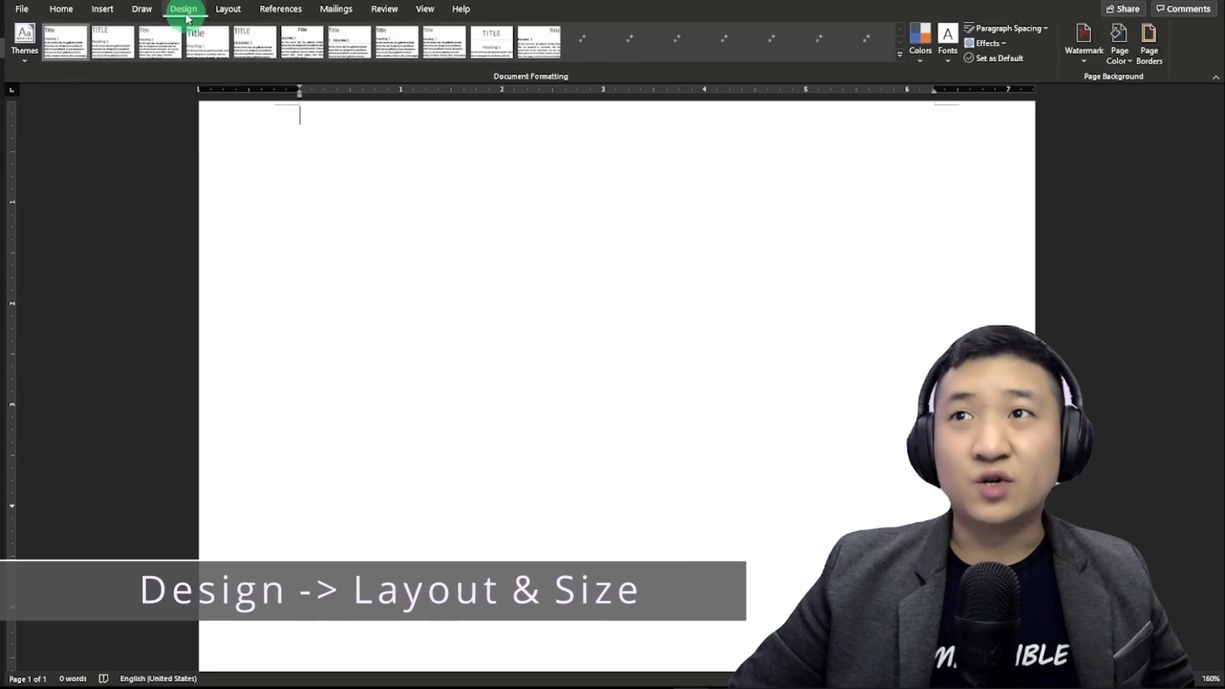
pyautogui.click(225, 13)
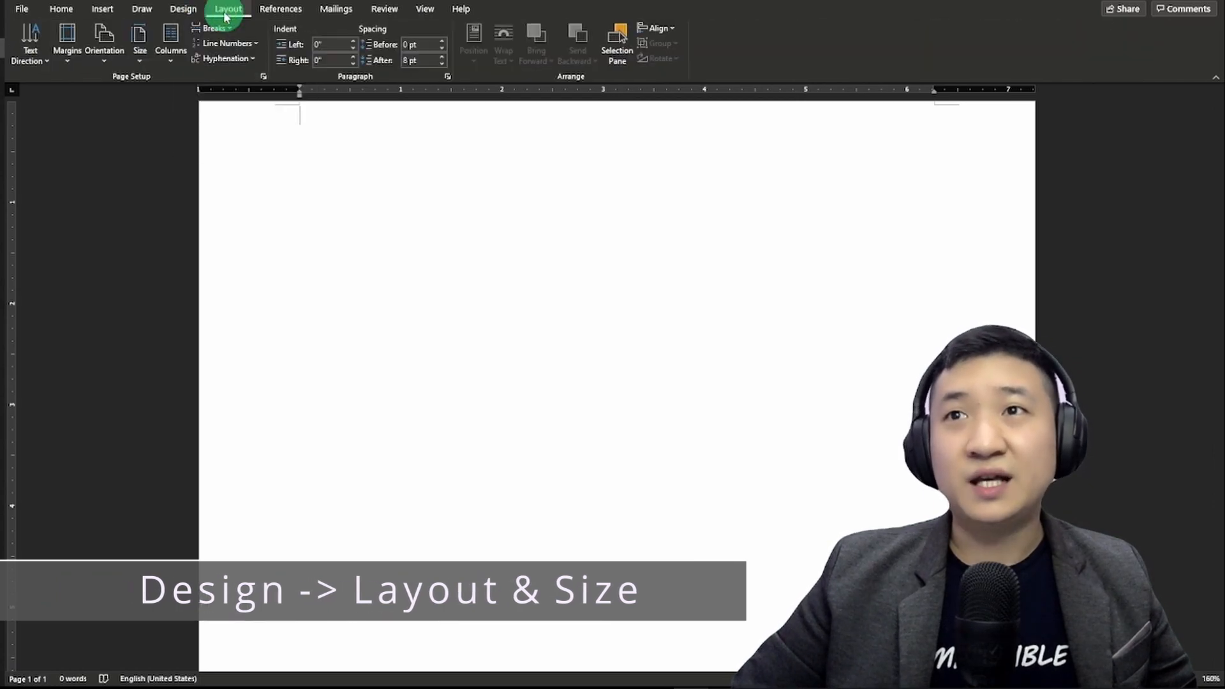
pyautogui.click(133, 59)
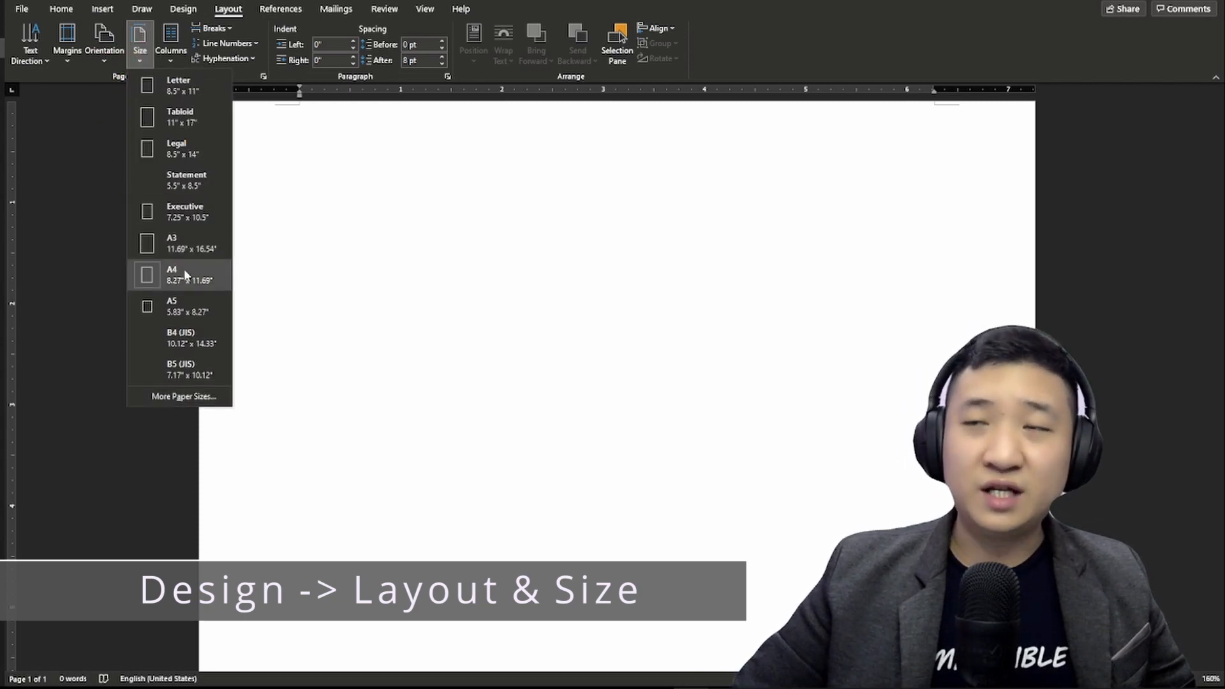
pyautogui.click(191, 93)
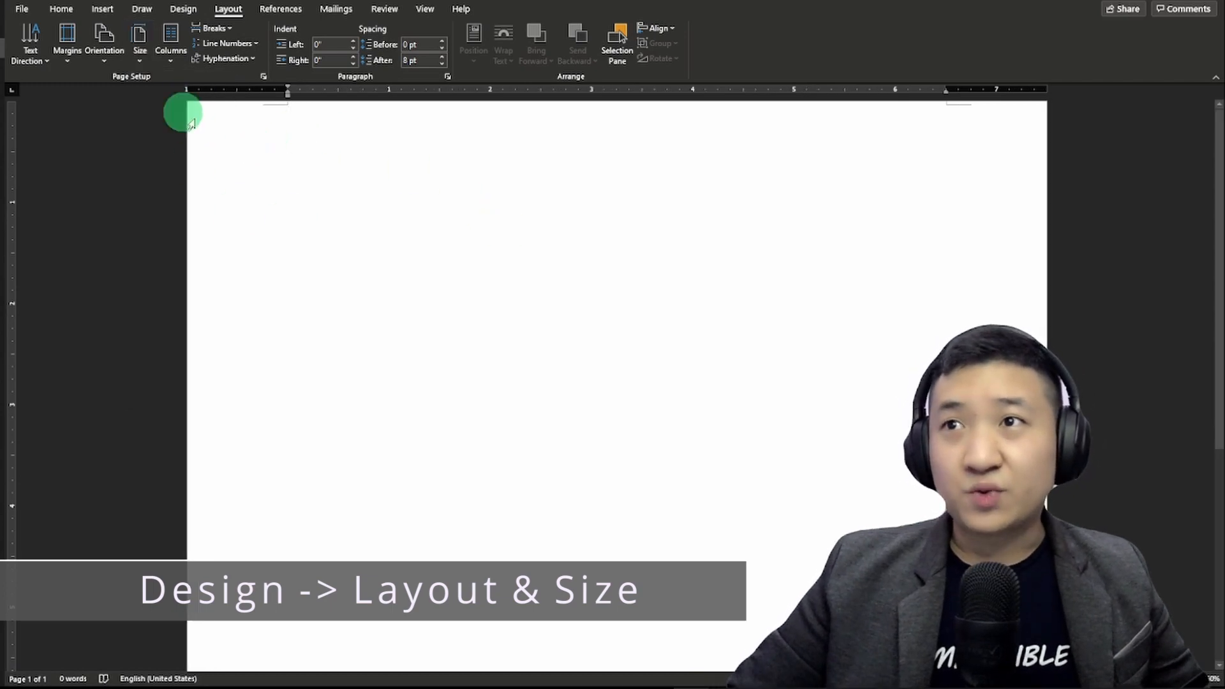
# Check the available paper sizes and change the page orientation to Landscape.
pyautogui.click(140, 56)
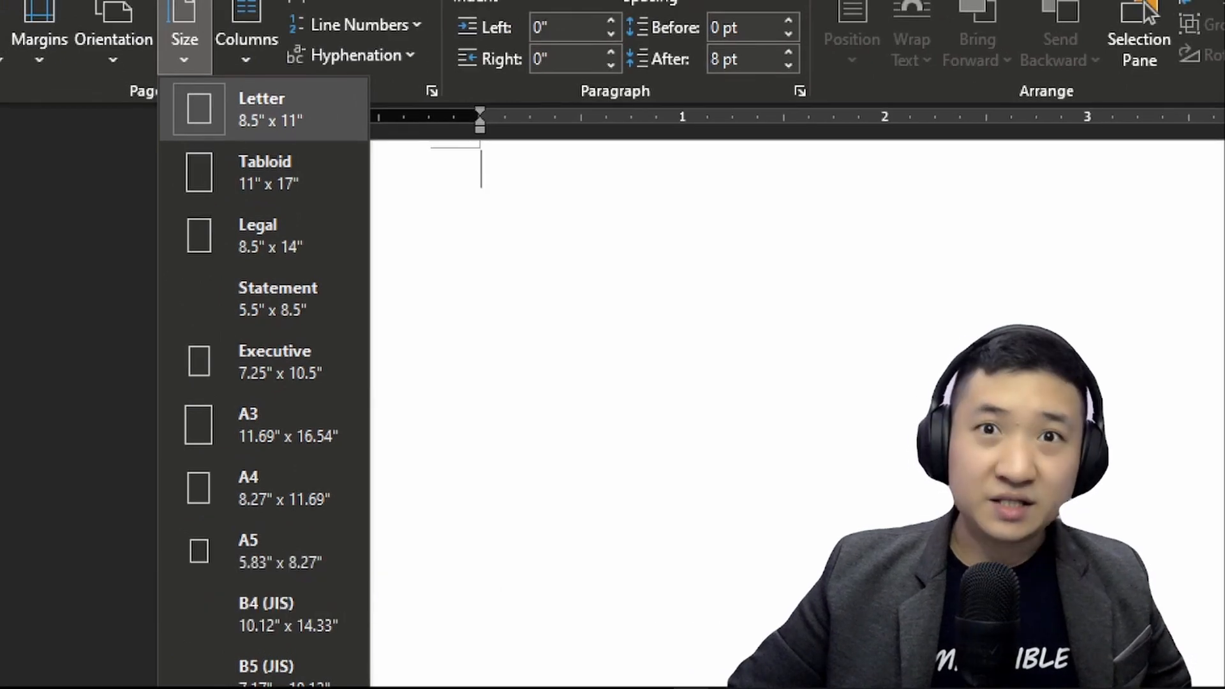
pyautogui.click(120, 63)
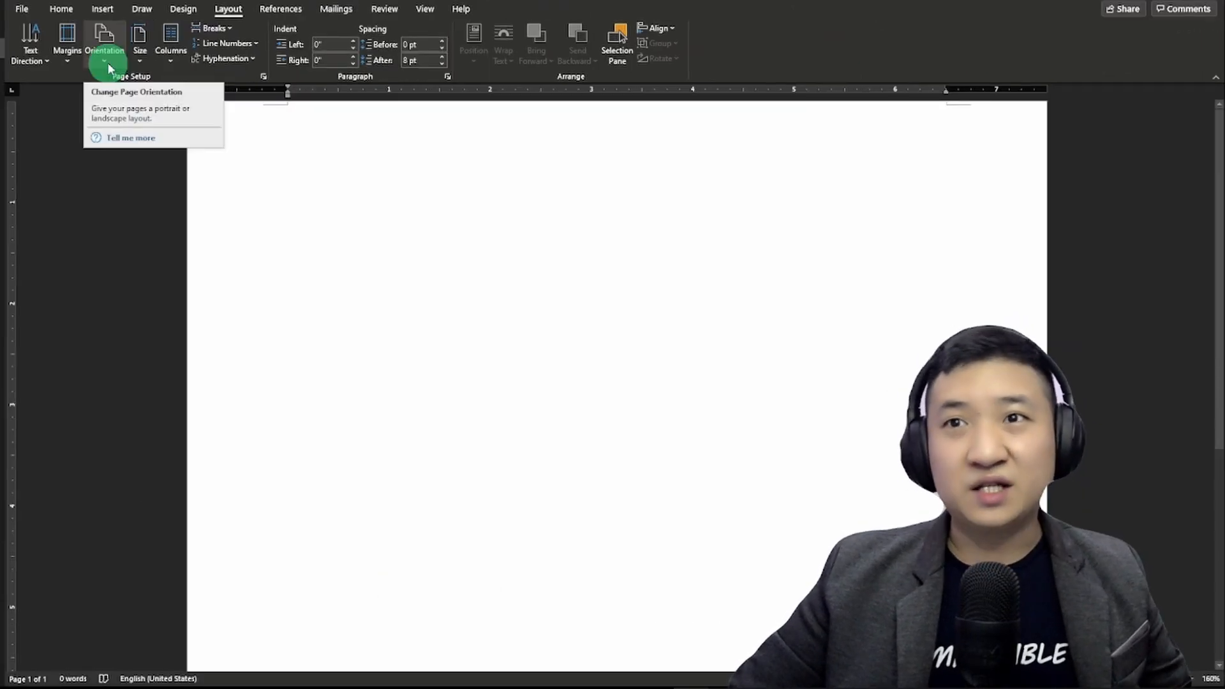
pyautogui.click(106, 57)
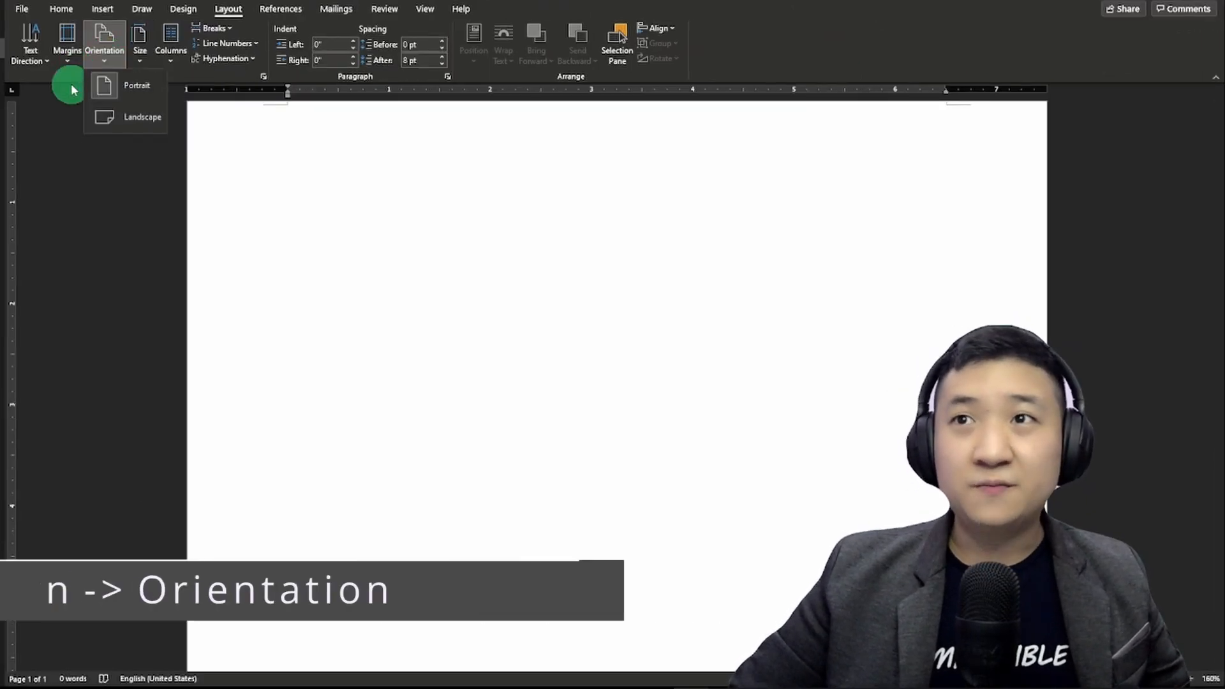
pyautogui.click(142, 122)
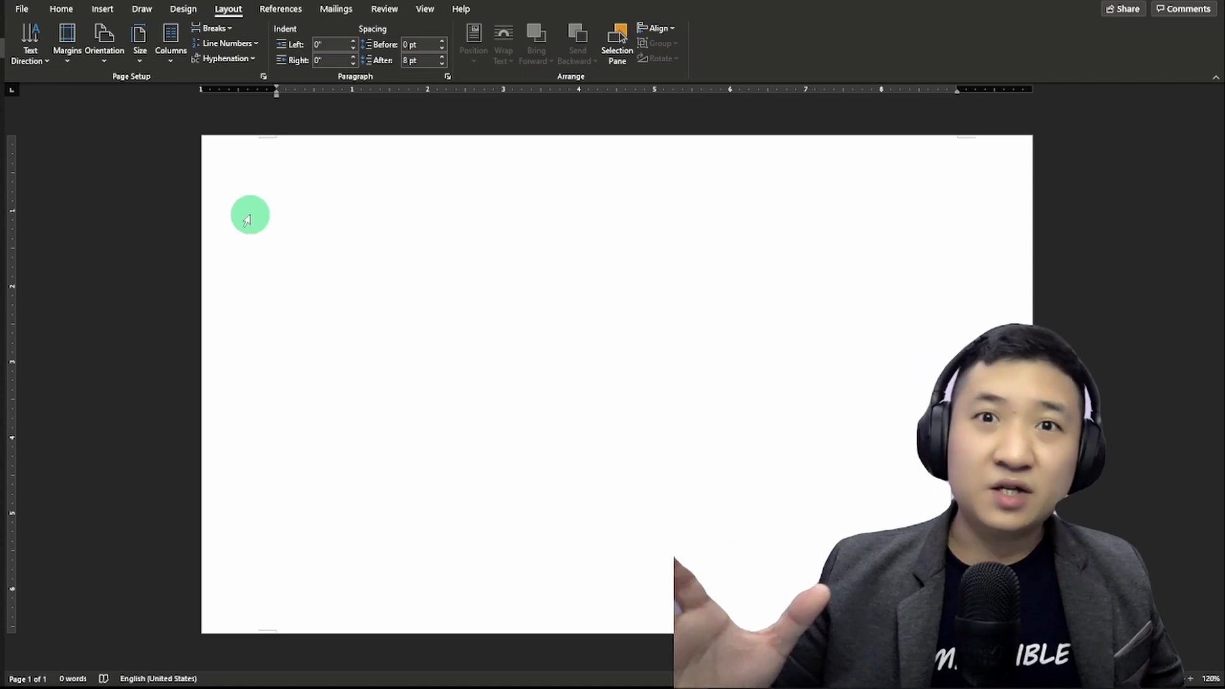
# Copy "Certificate for Demo.jpg" from the demo folder in File Explorer and paste it into the blank Word page.
pyautogui.click(1, 27)
pyautogui.click(206, 294)
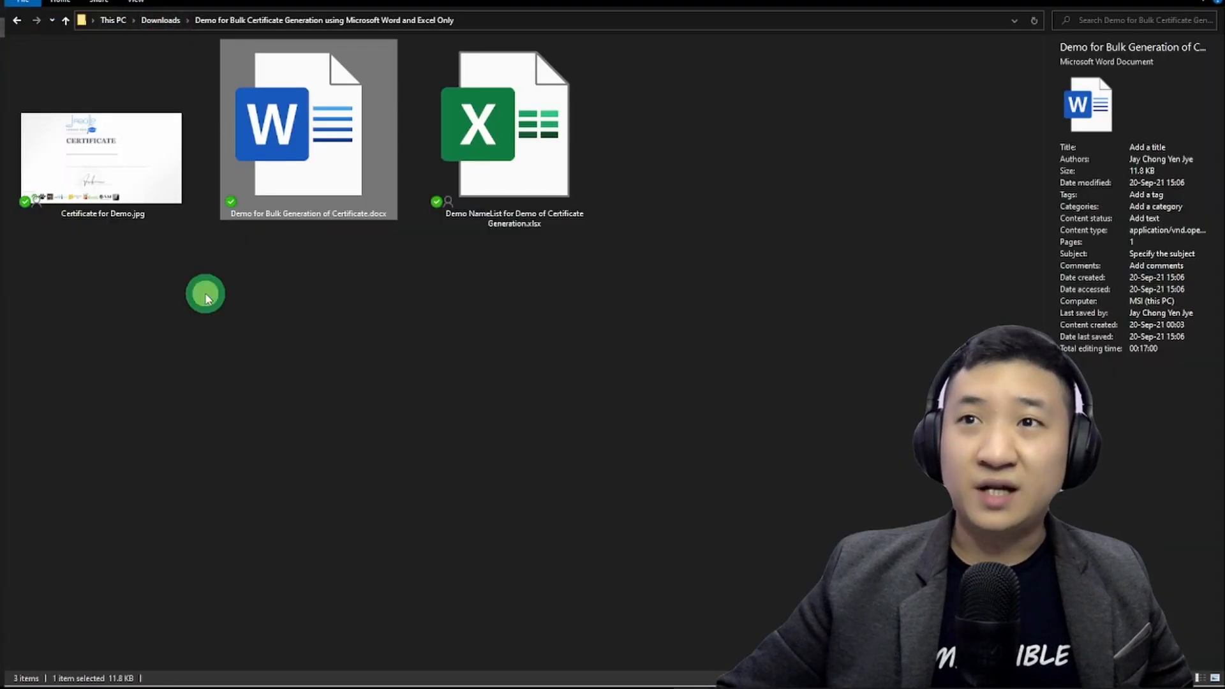
pyautogui.click(144, 162)
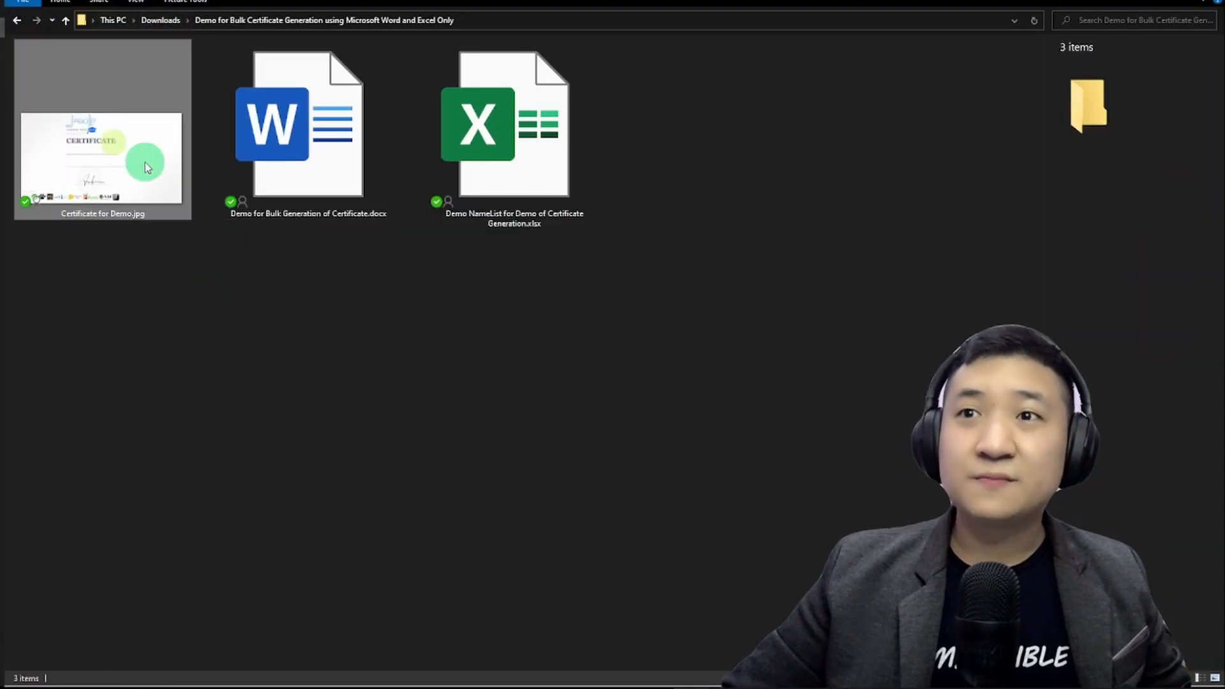
pyautogui.click(3, 51)
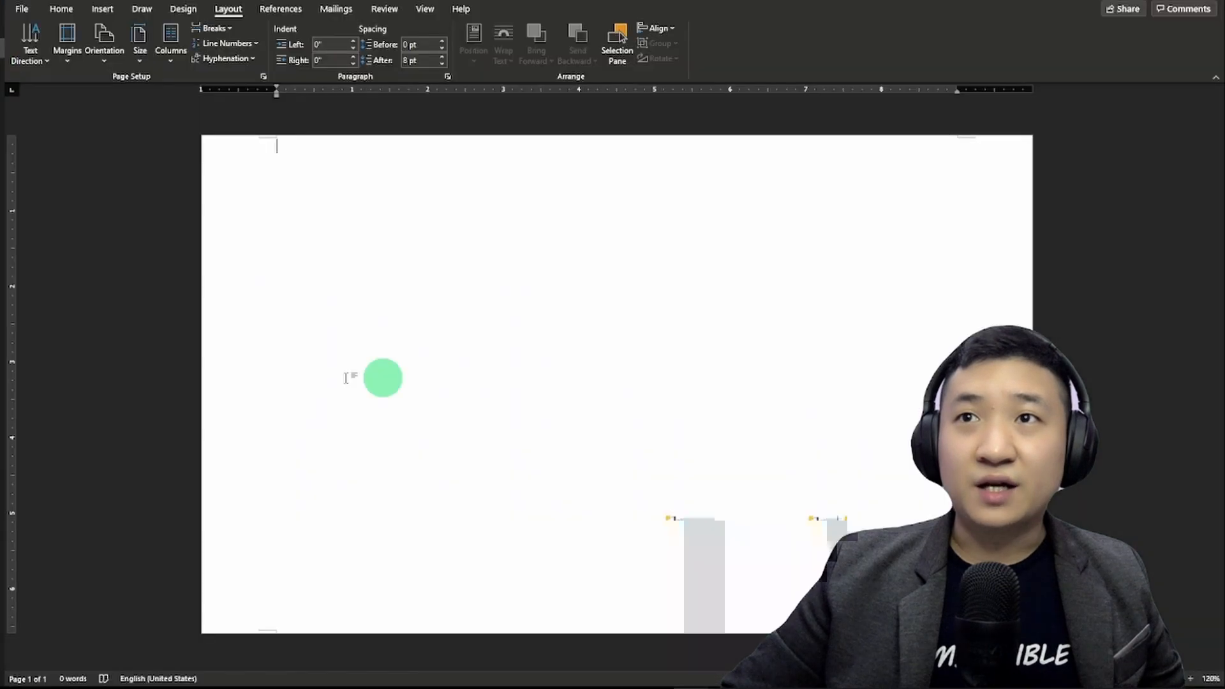
pyautogui.hotkey('ctrl', 'v')
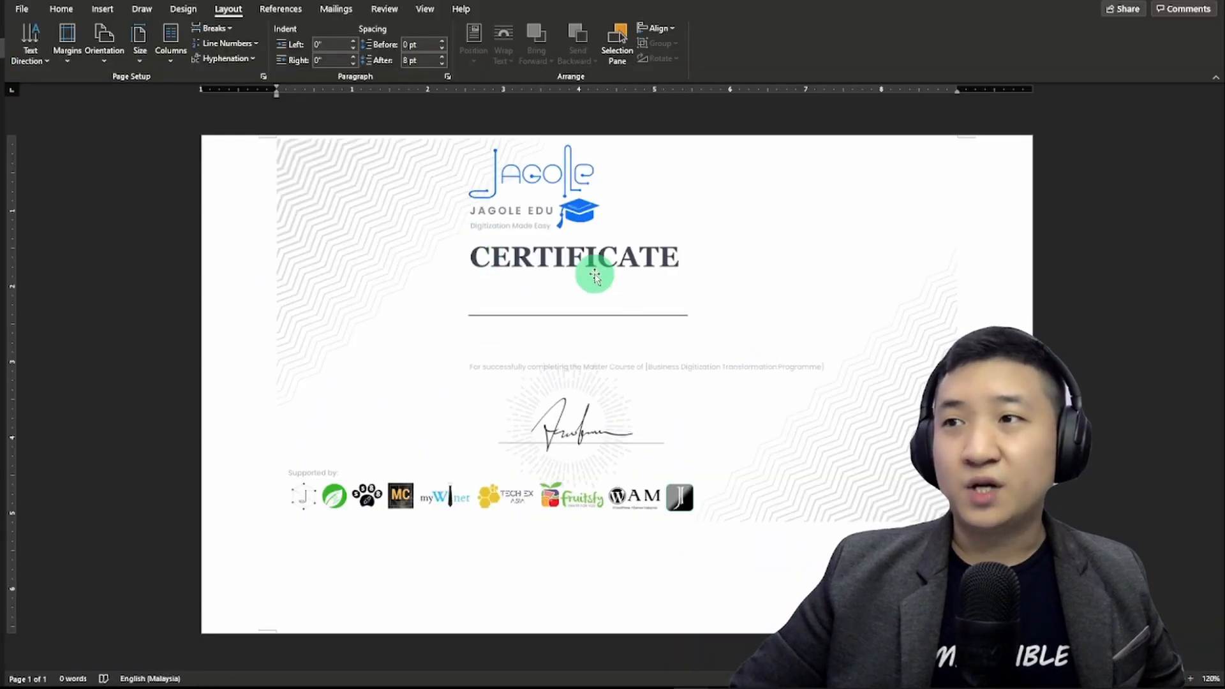
# Set the pasted certificate picture's text wrapping to In Front of Text.
pyautogui.click(594, 276)
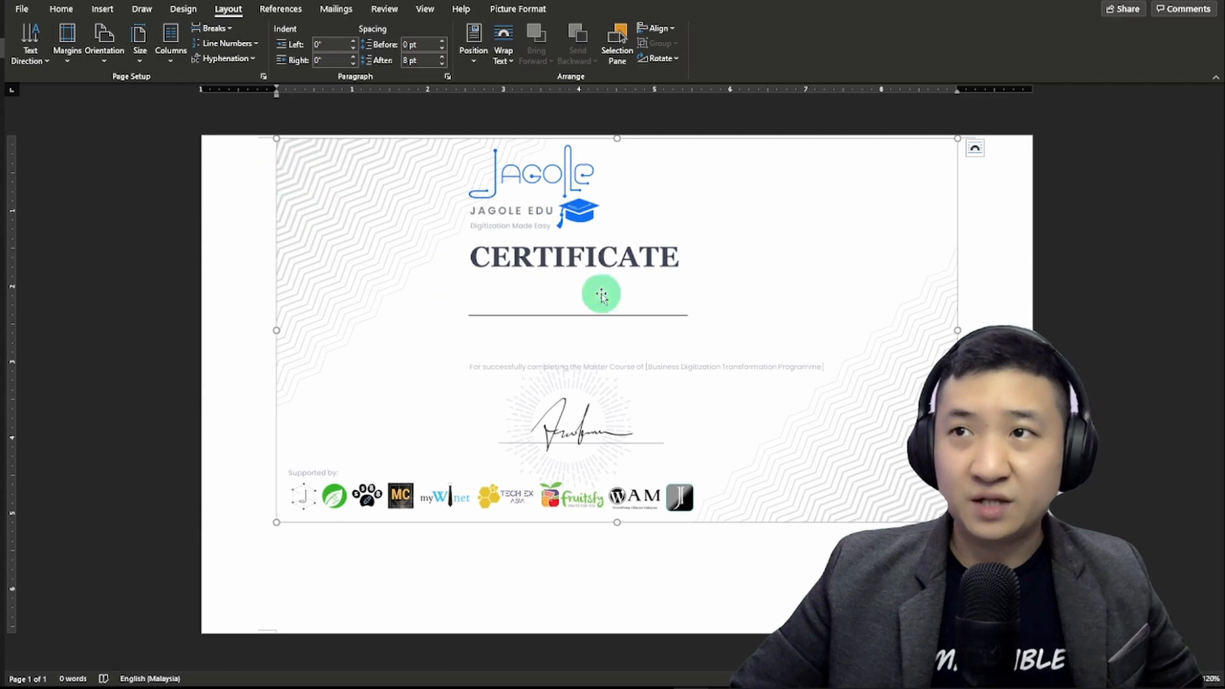
pyautogui.doubleClick(597, 572)
pyautogui.click(589, 272)
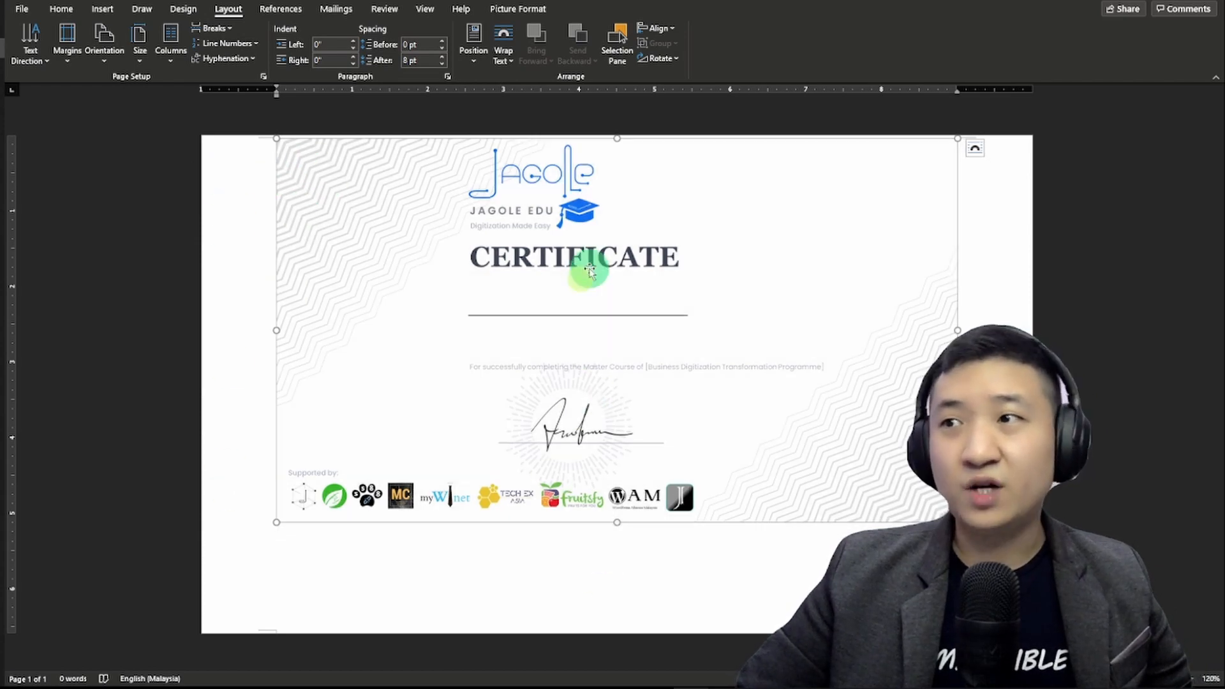
pyautogui.rightClick(392, 264)
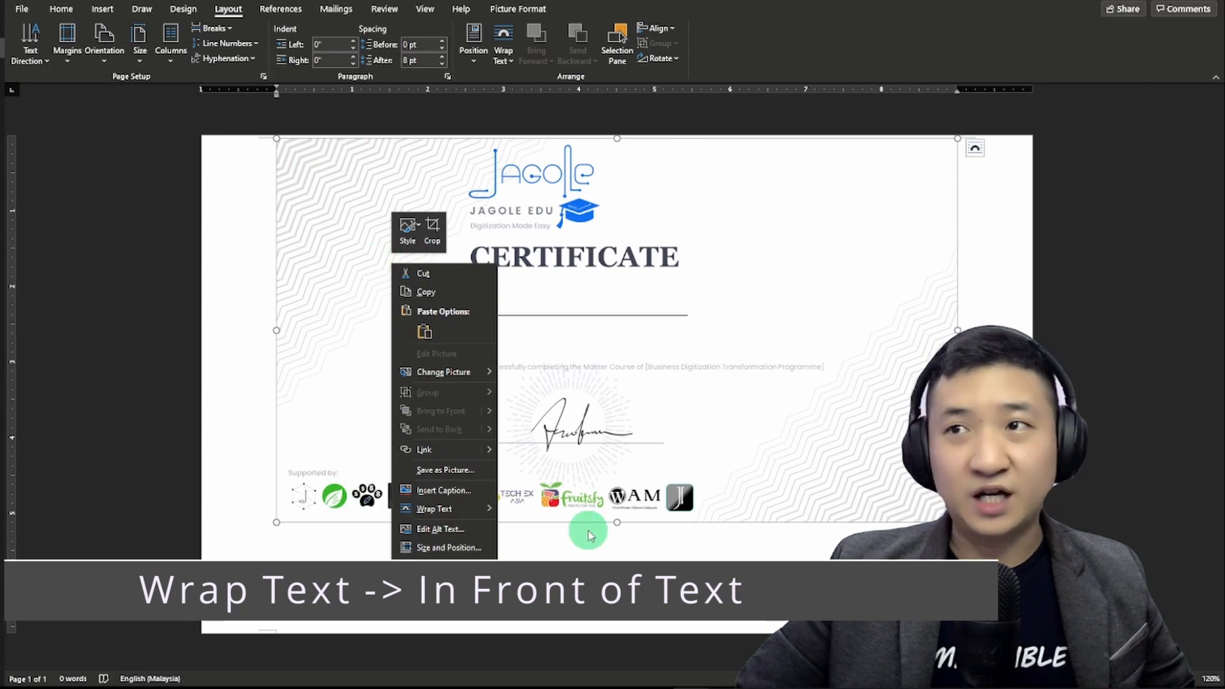
pyautogui.moveTo(451, 510)
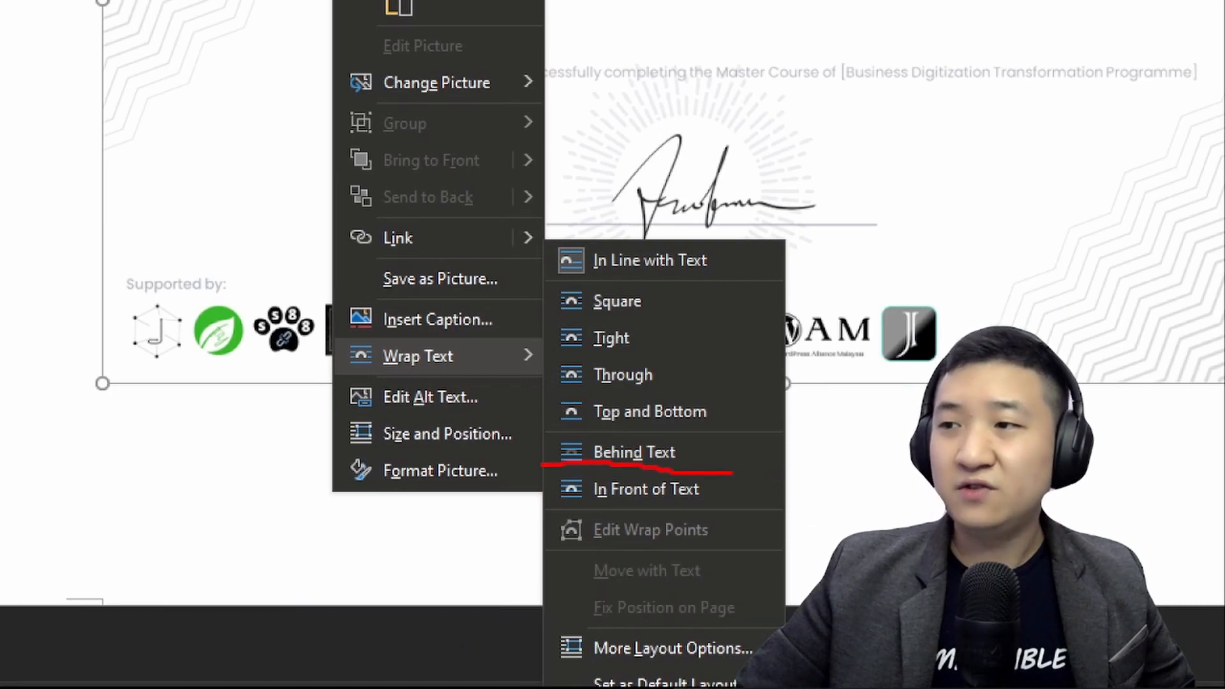
pyautogui.press('Escape')
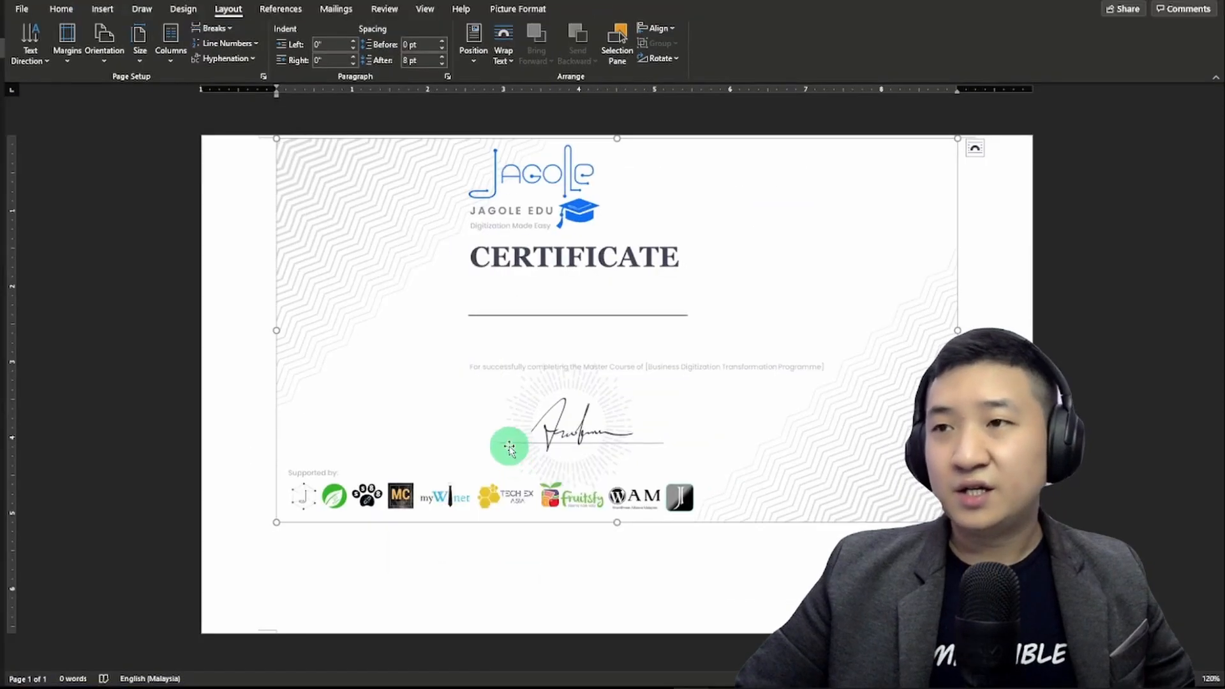
pyautogui.rightClick(353, 229)
pyautogui.moveTo(446, 474)
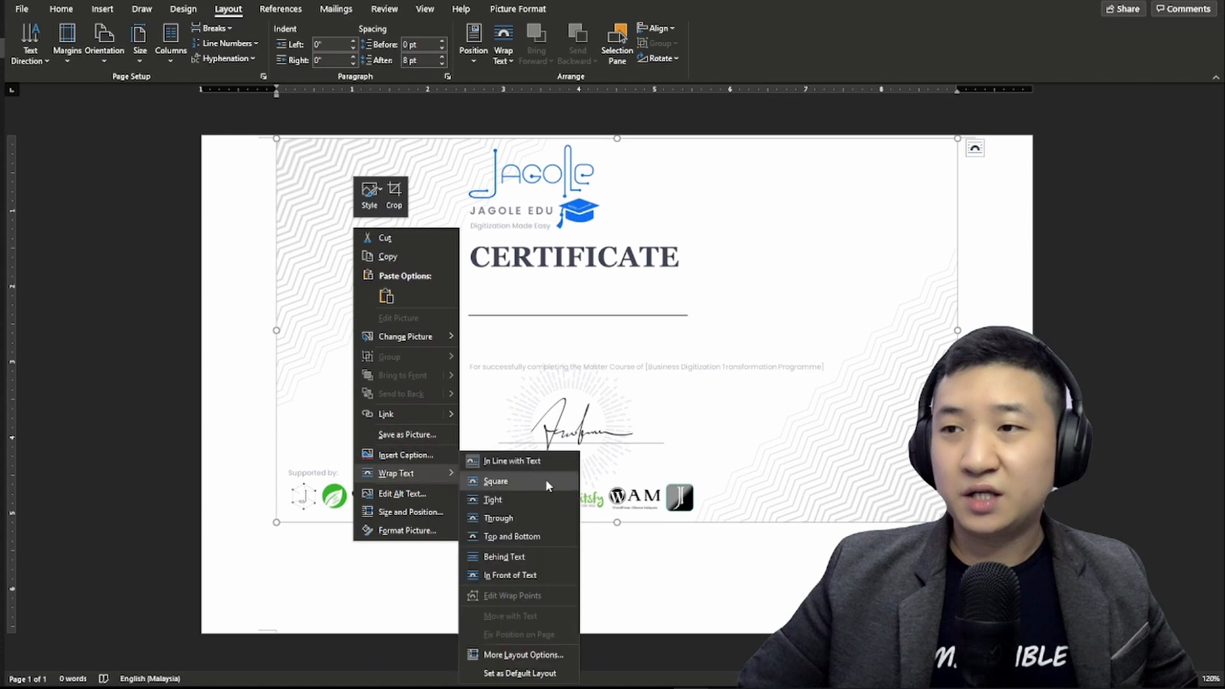
pyautogui.click(528, 572)
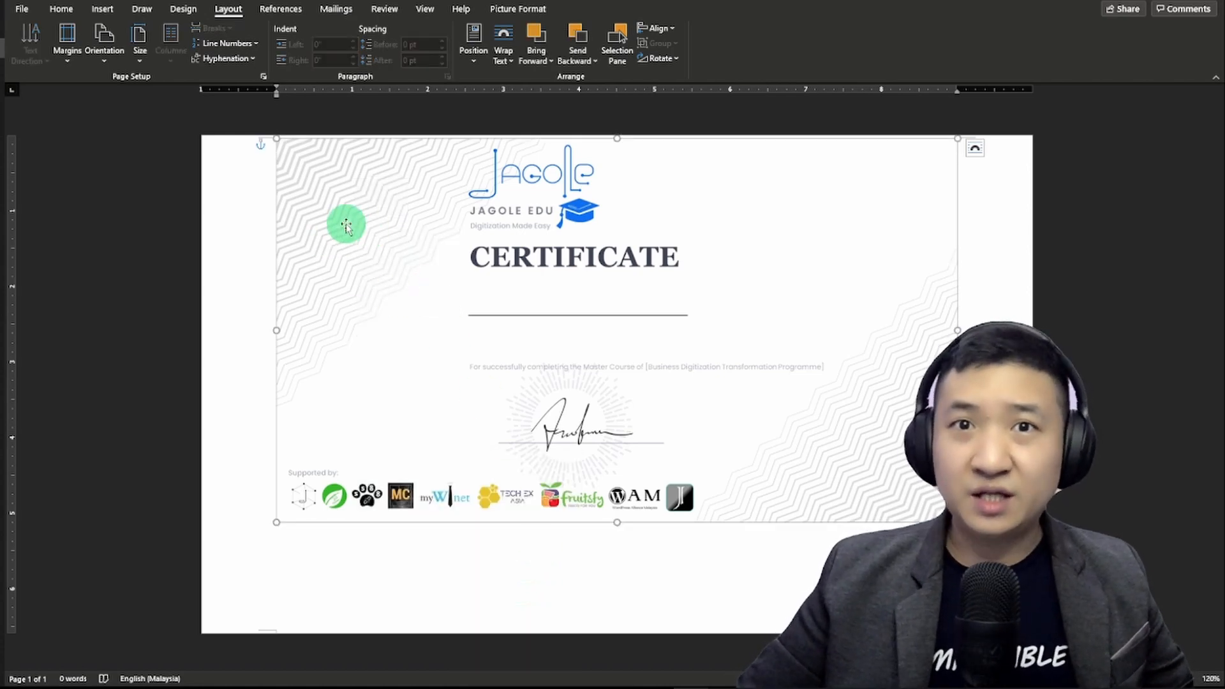
# Move the certificate picture to the page's upper-left corner and enlarge it to cover the whole page.
pyautogui.moveTo(430, 252); pyautogui.dragTo(332, 261)
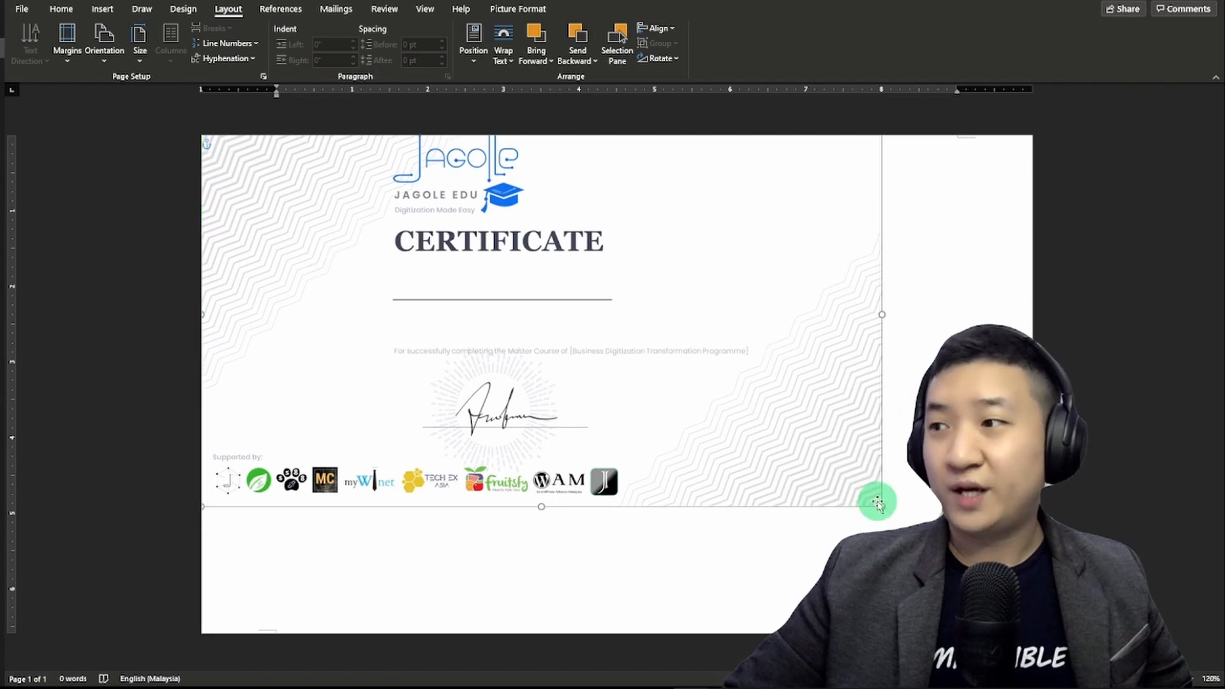
pyautogui.moveTo(882, 506); pyautogui.dragTo(1106, 629)
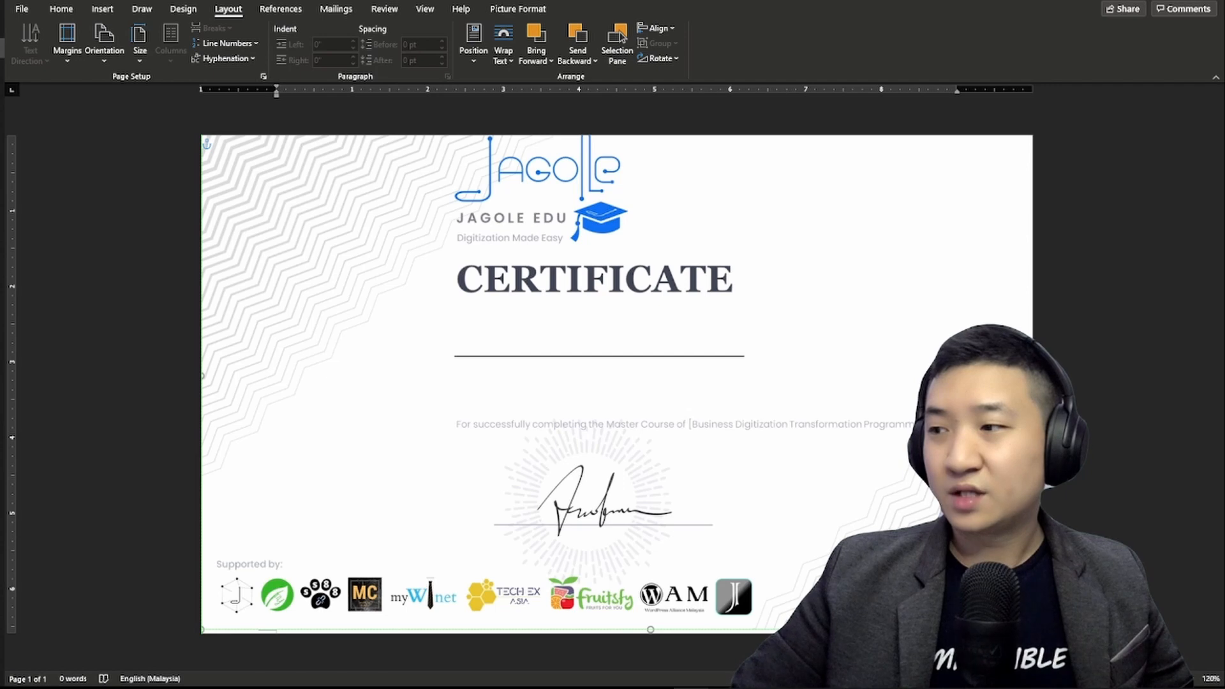
pyautogui.moveTo(660, 388); pyautogui.dragTo(661, 391)
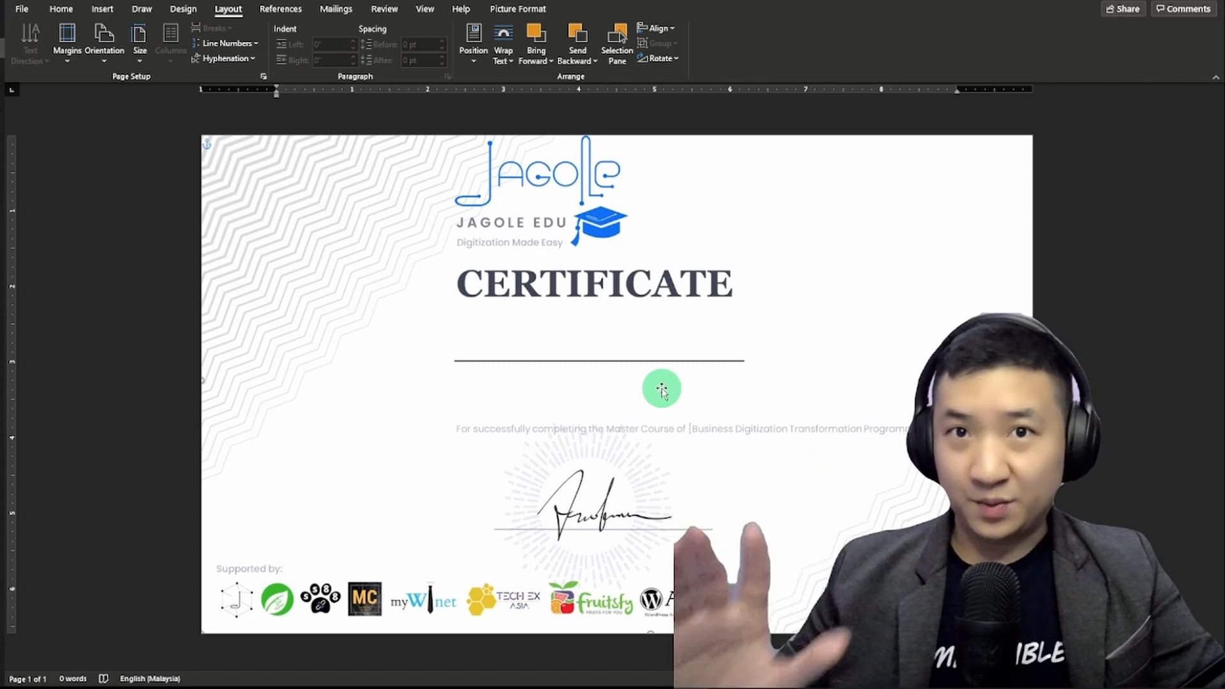
# Nudge the certificate picture slightly downward on the page and deselect it.
pyautogui.press('Down')
pyautogui.press('Down')
pyautogui.press('Down')
pyautogui.press('Down')
pyautogui.press('Down')
pyautogui.press('Down')
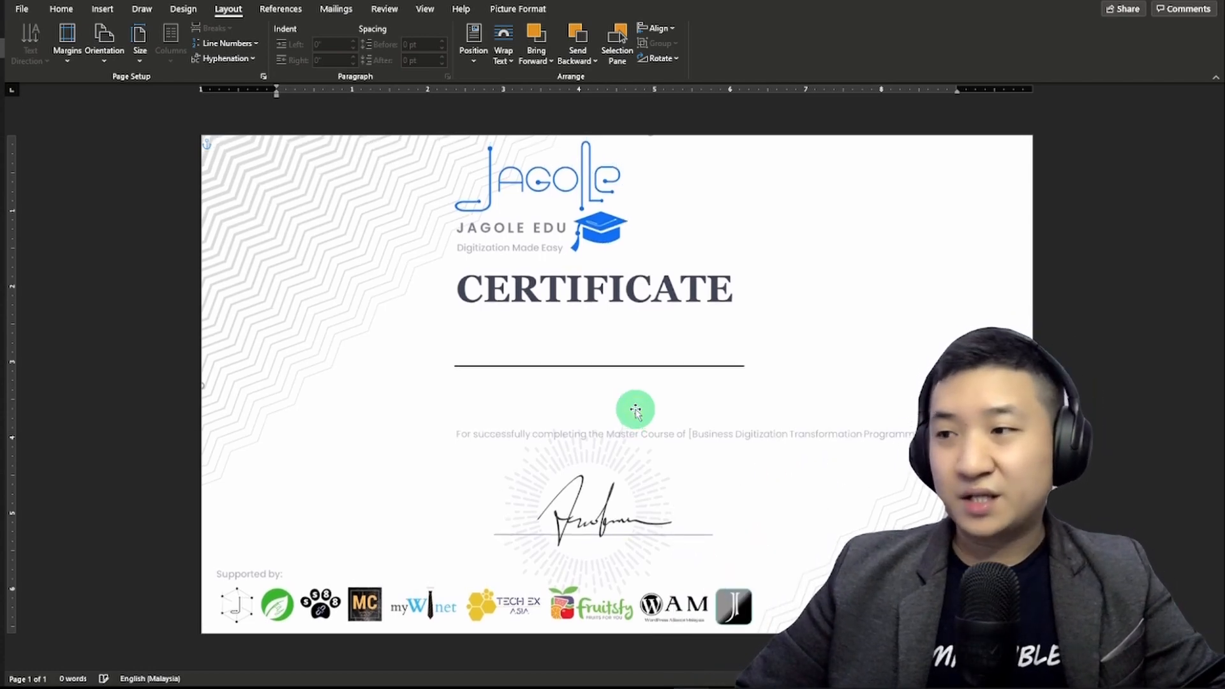
pyautogui.click(1106, 266)
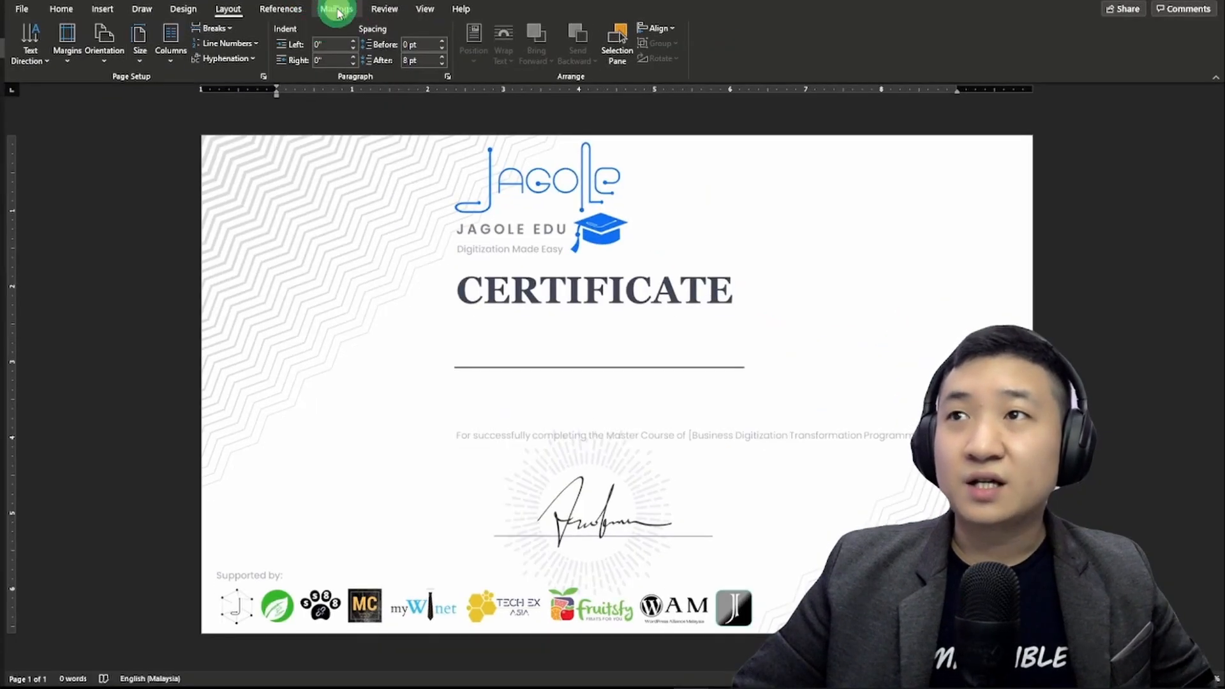
# View the mail merge document types and choose to select the recipients from an existing list.
pyautogui.click(338, 11)
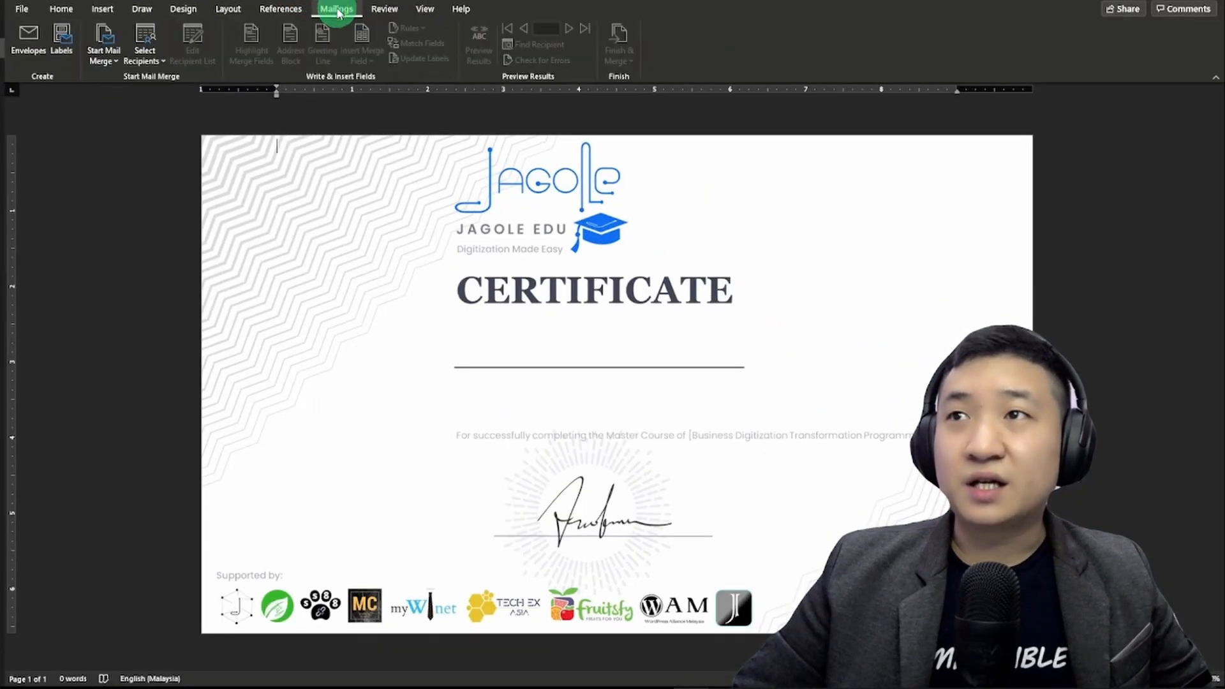
pyautogui.click(114, 62)
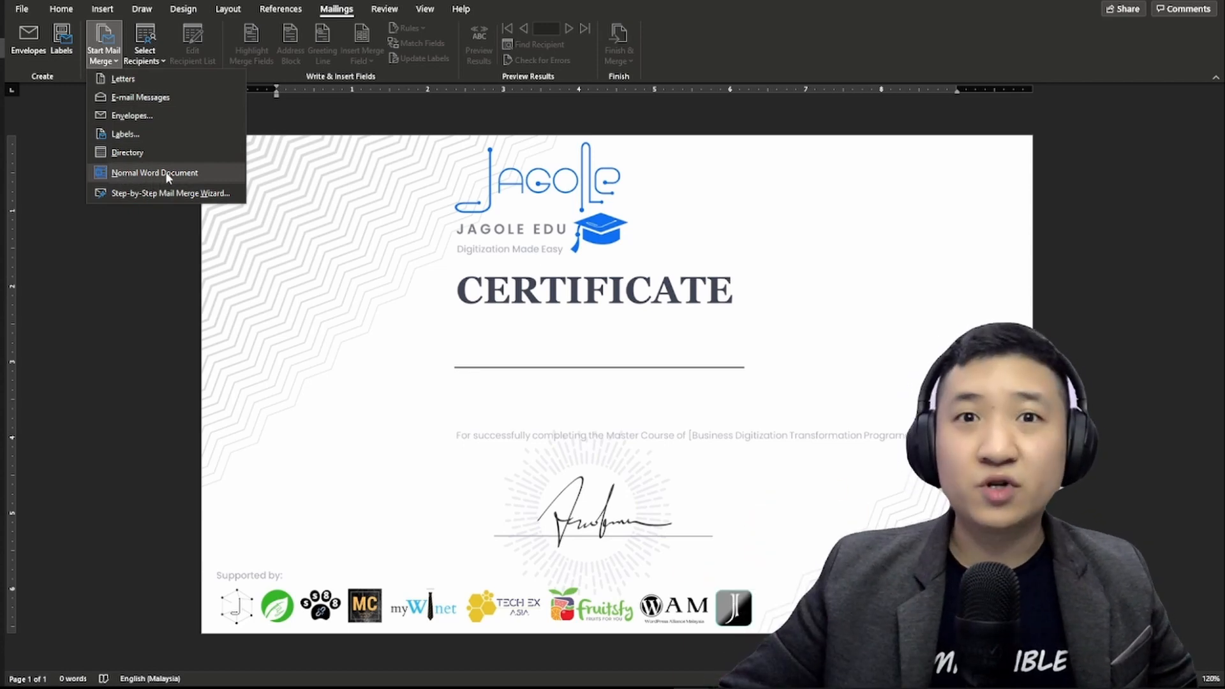
pyautogui.click(138, 63)
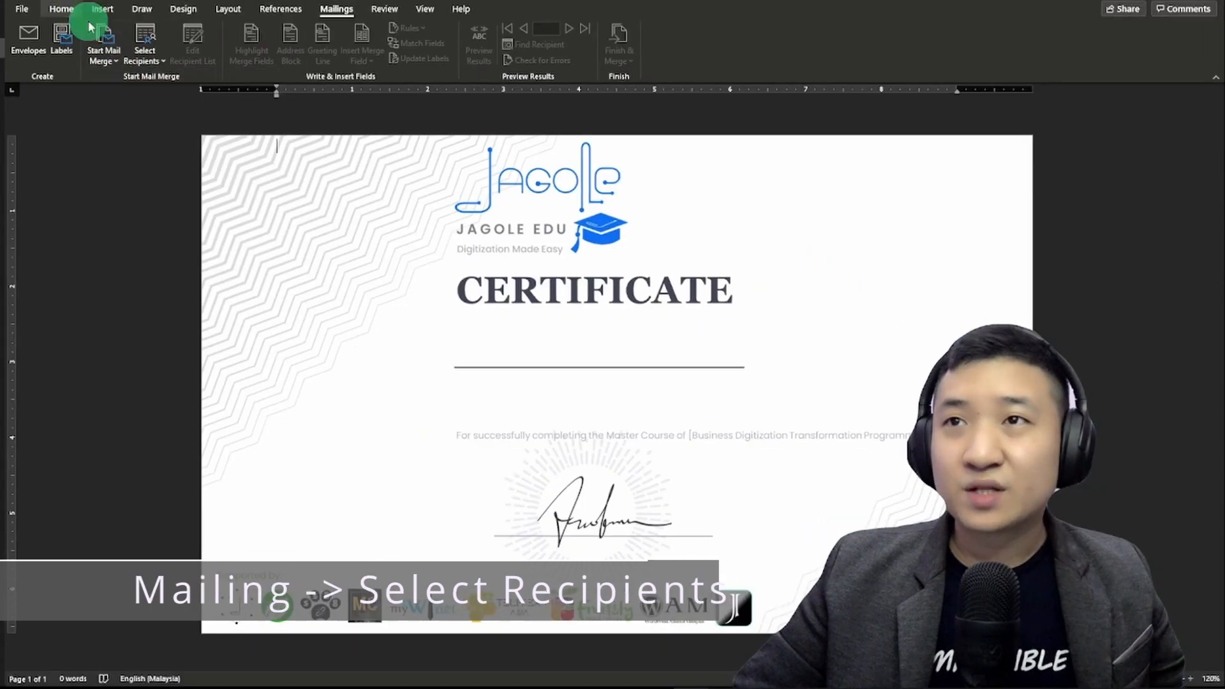
pyautogui.click(284, 121)
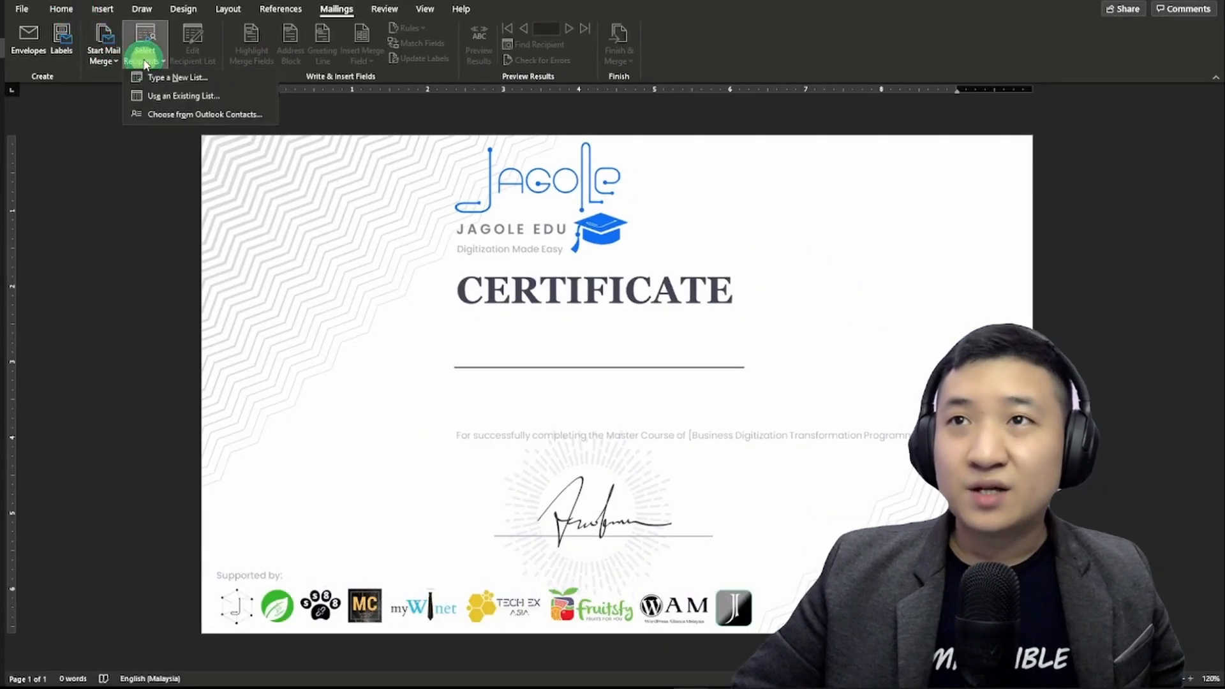
pyautogui.click(192, 97)
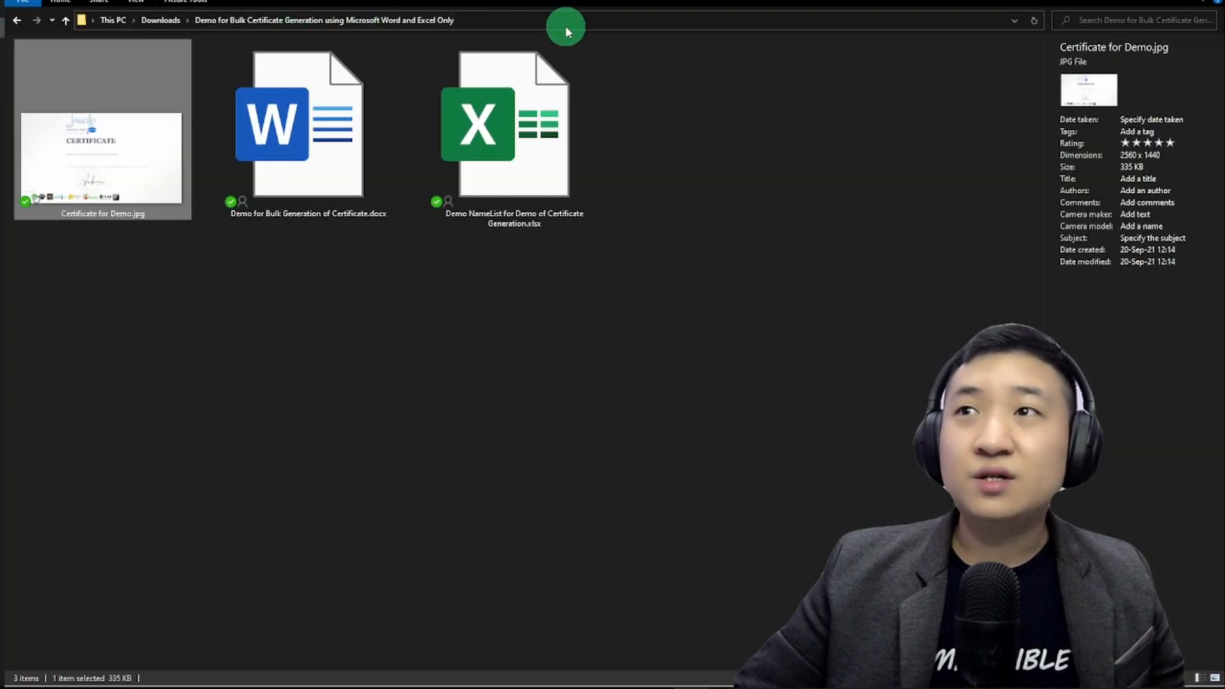
# Copy the demo folder's path from File Explorer and go to that folder in the Select Data Source dialog.
pyautogui.click(566, 26)
pyautogui.hotkey('ctrl', 'c')
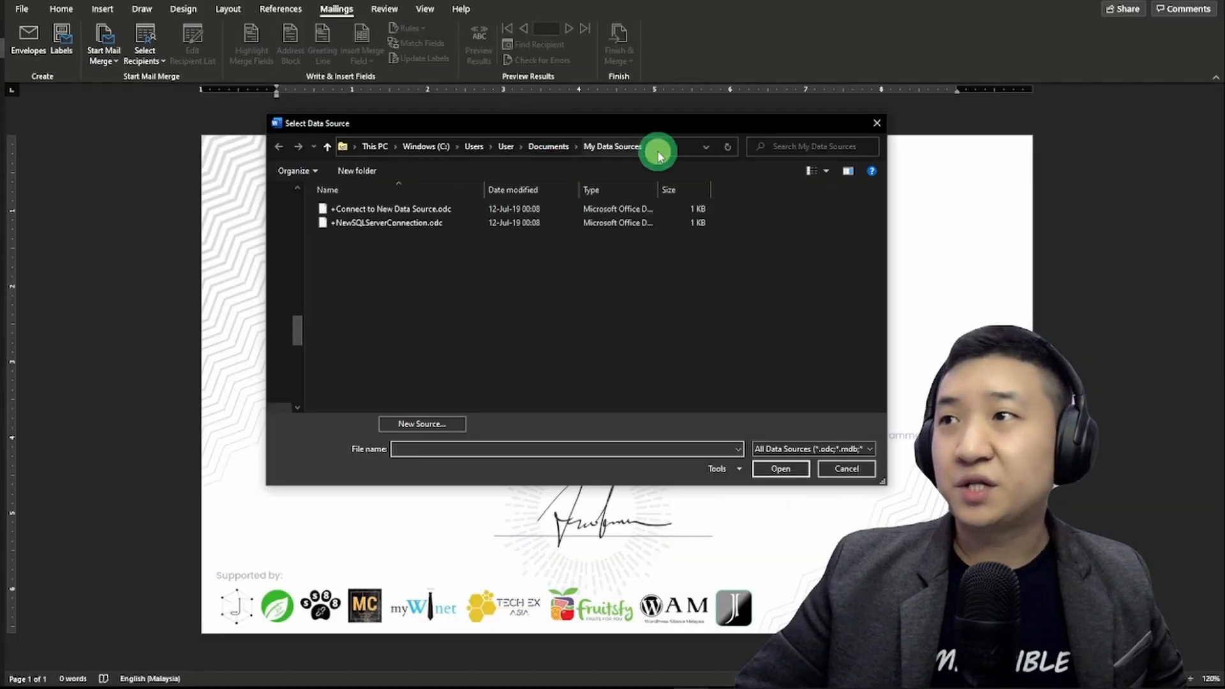
pyautogui.click(710, 157)
pyautogui.hotkey('ctrl', 'v')
pyautogui.press('Return')
# Use Demo NameList for Demo of Certificate Generation.xlsx as the recipient list, choosing Sheet1$ with column headers in the first row.
pyautogui.click(501, 221)
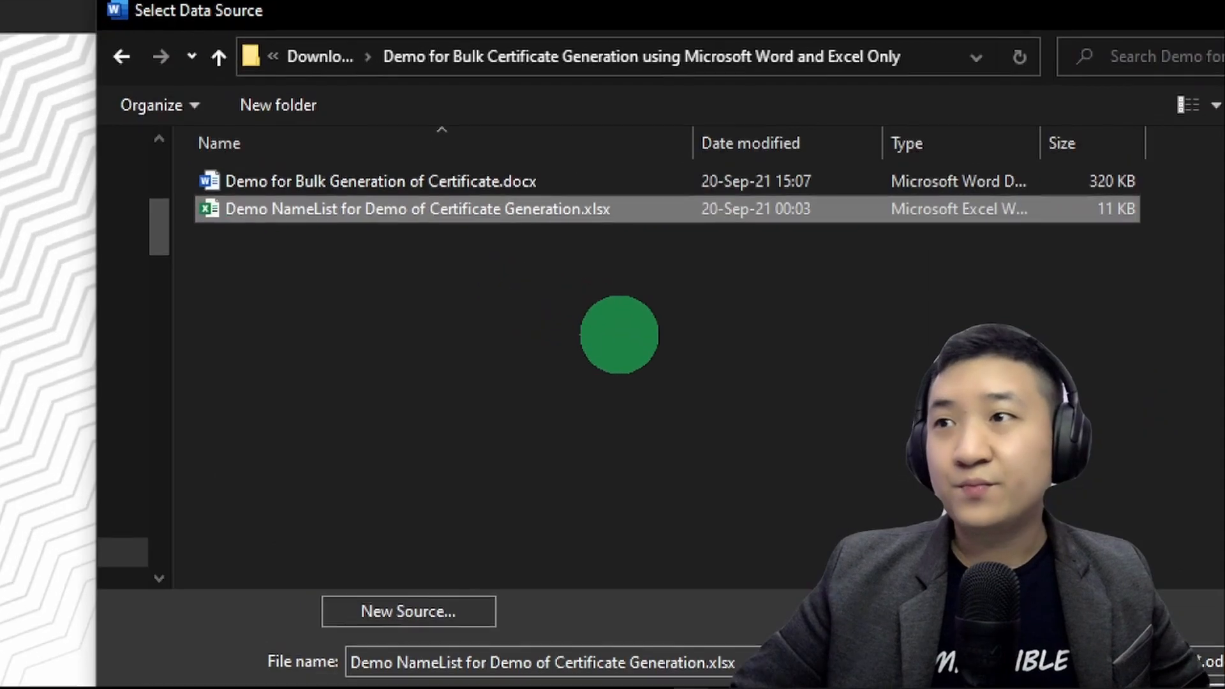
pyautogui.moveTo(322, 234); pyautogui.dragTo(521, 237)
pyautogui.press('Escape')
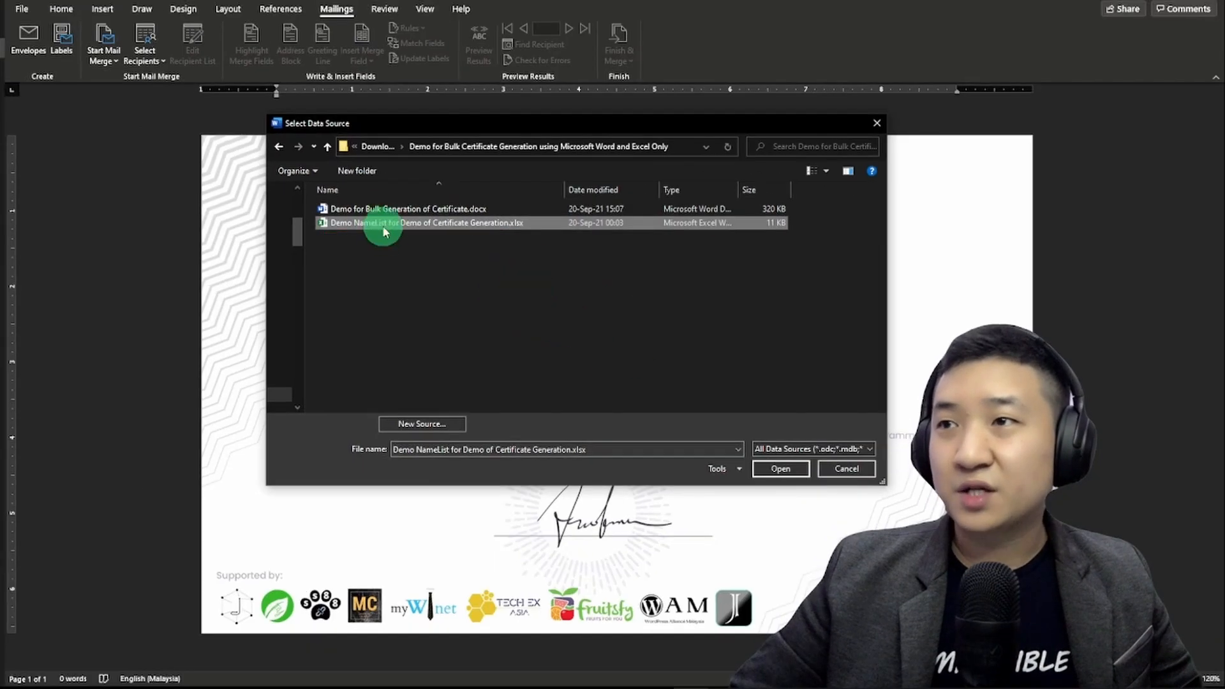
pyautogui.click(773, 468)
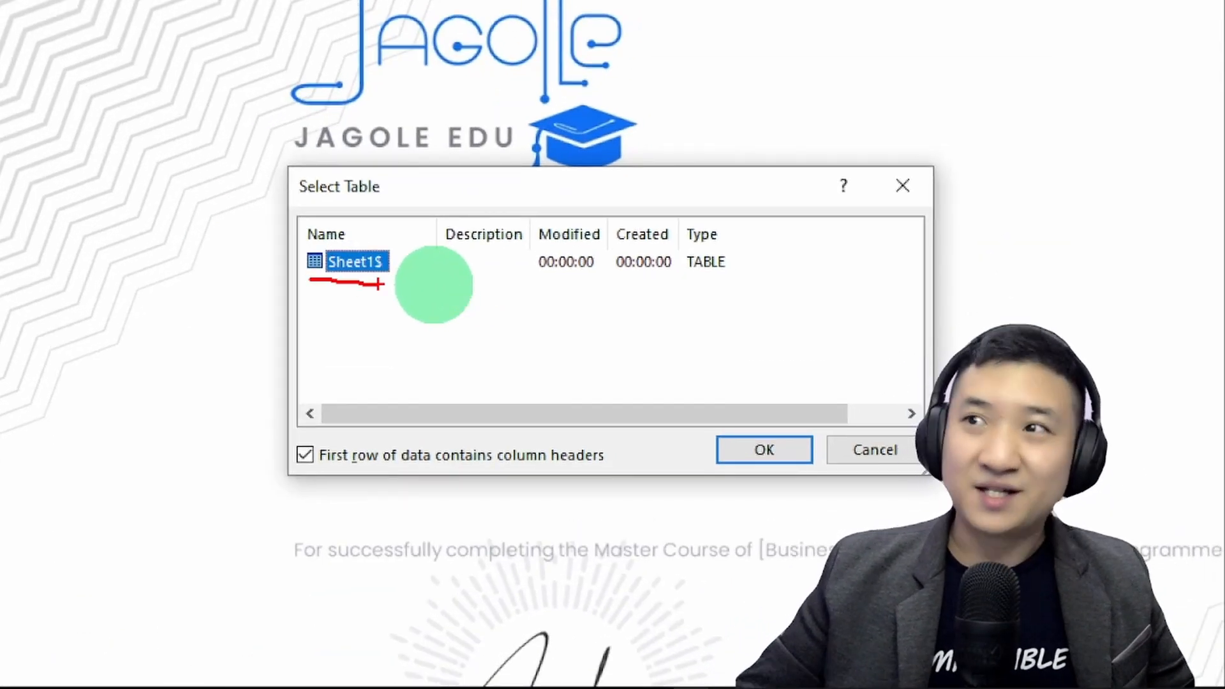
pyautogui.moveTo(633, 432)
pyautogui.mouseDown()
pyautogui.moveTo(387, 397)
pyautogui.moveTo(483, 502)
pyautogui.mouseUp()
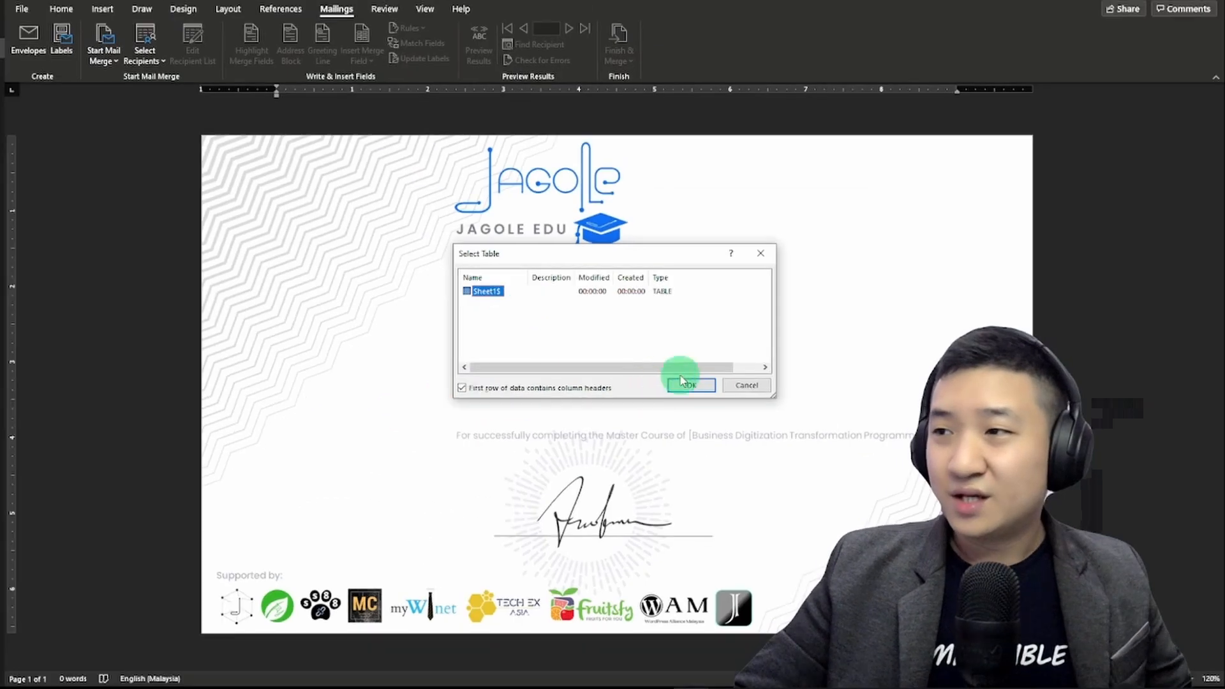
pyautogui.click(764, 450)
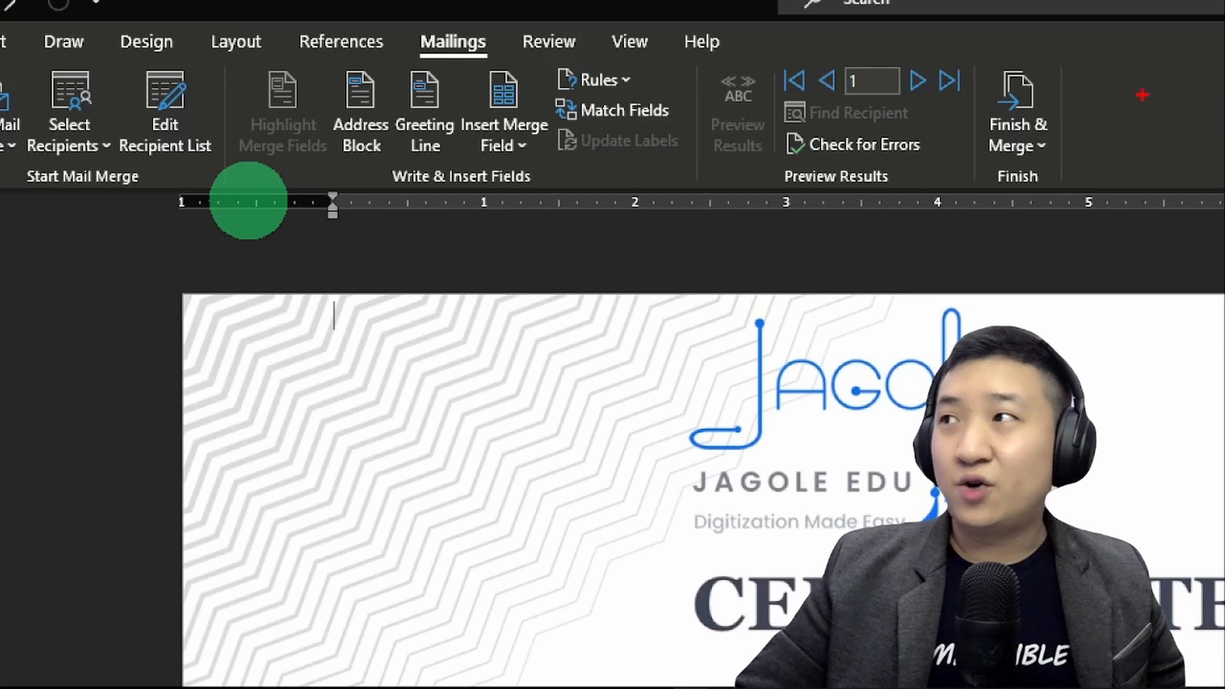
pyautogui.moveTo(1112, 57); pyautogui.dragTo(675, 50)
pyautogui.moveTo(398, 217); pyautogui.dragTo(1122, 220)
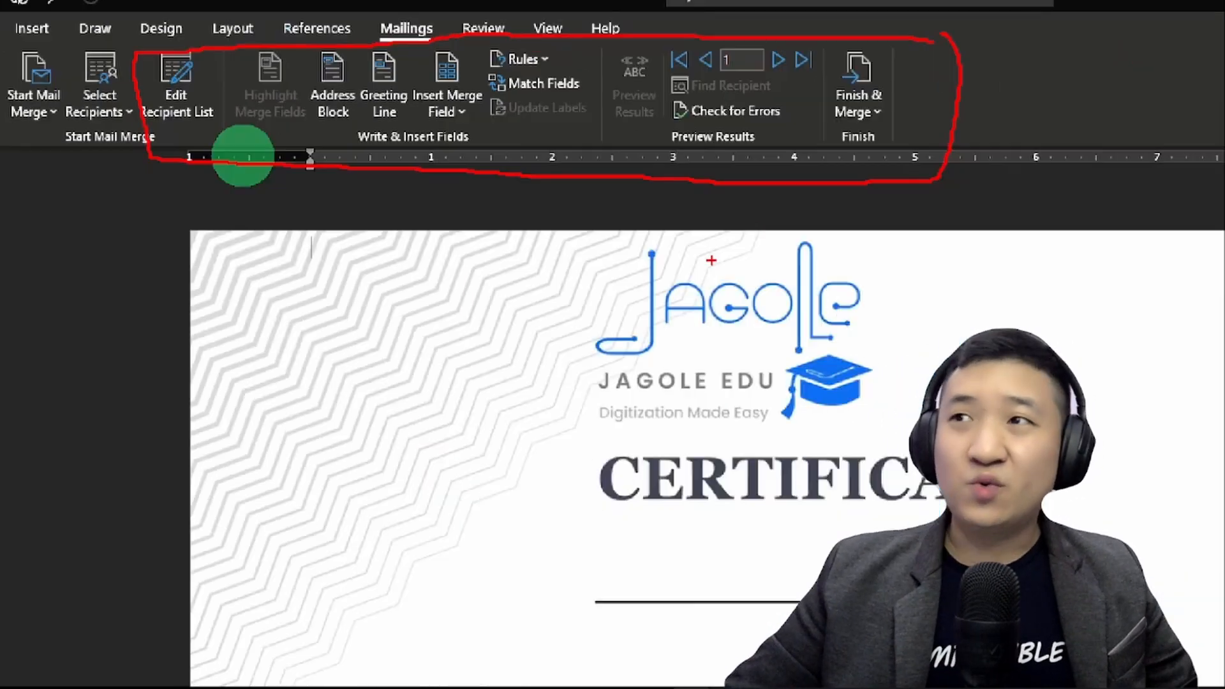
pyautogui.press('Escape')
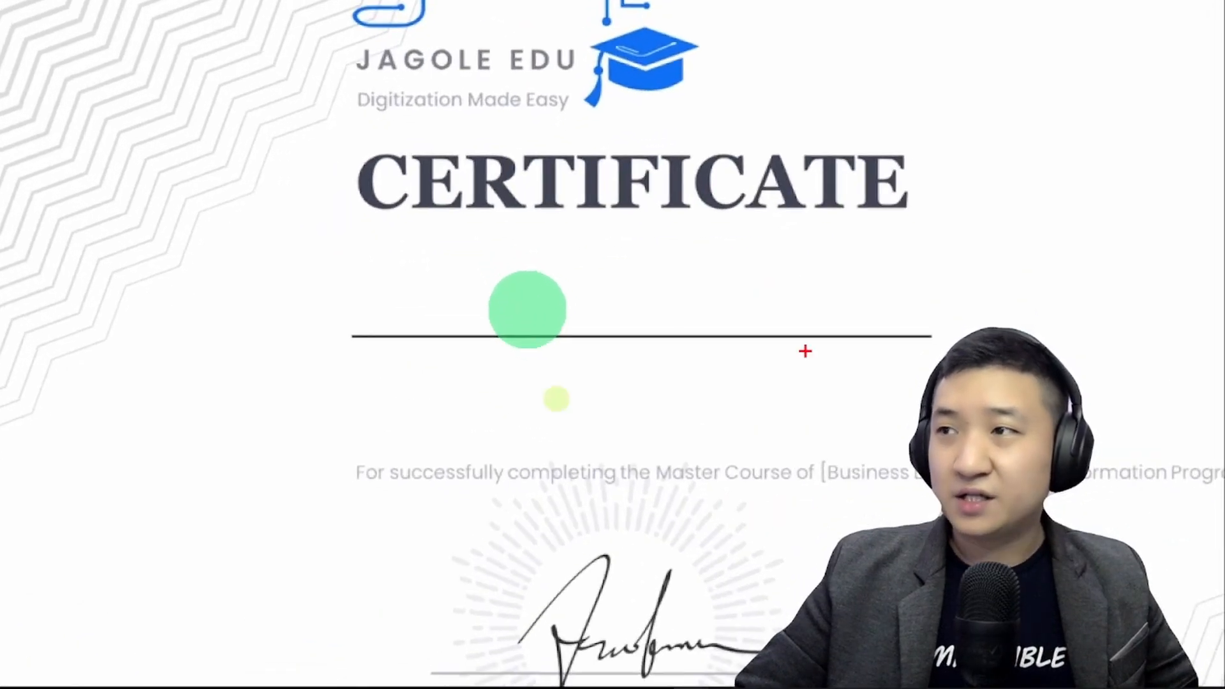
pyautogui.moveTo(891, 224); pyautogui.dragTo(382, 205)
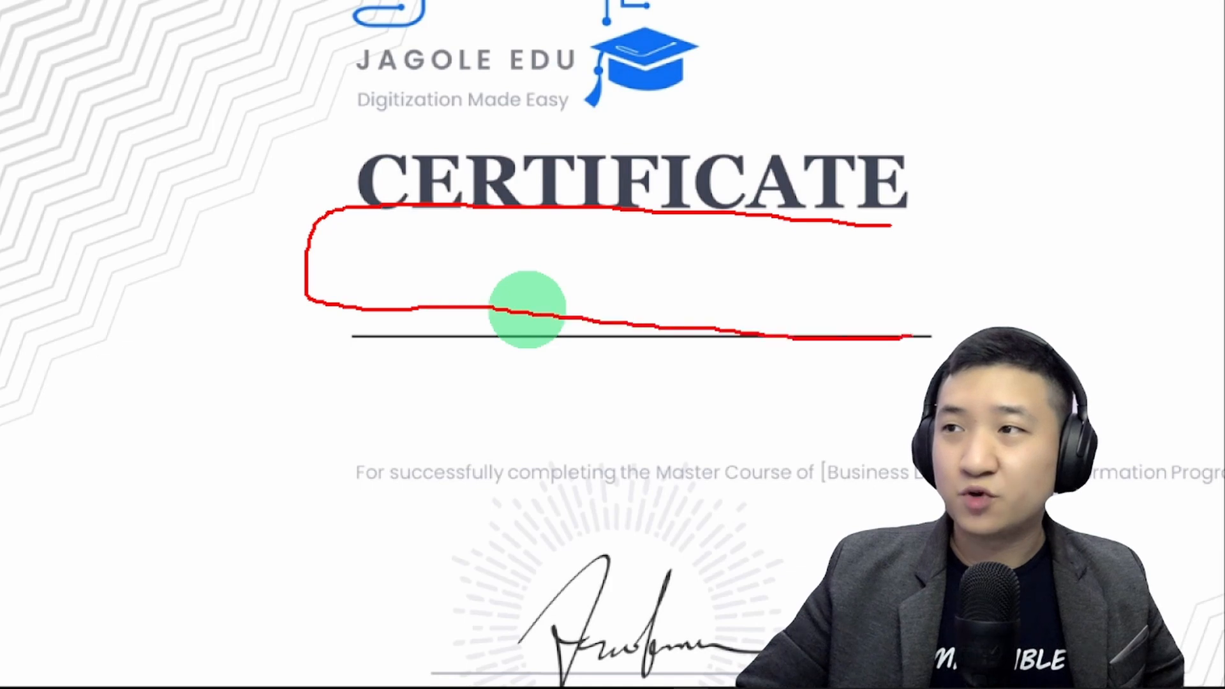
pyautogui.moveTo(842, 367)
pyautogui.mouseDown()
pyautogui.moveTo(396, 350)
pyautogui.moveTo(642, 448)
pyautogui.mouseUp()
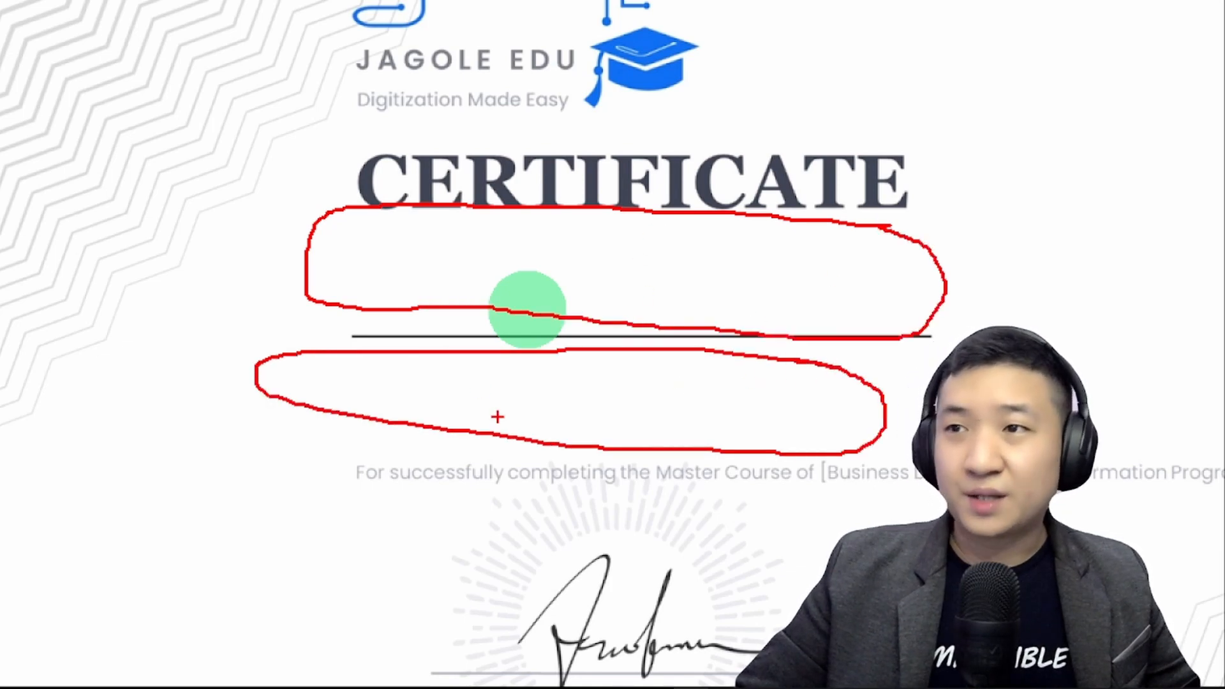
pyautogui.press('Escape')
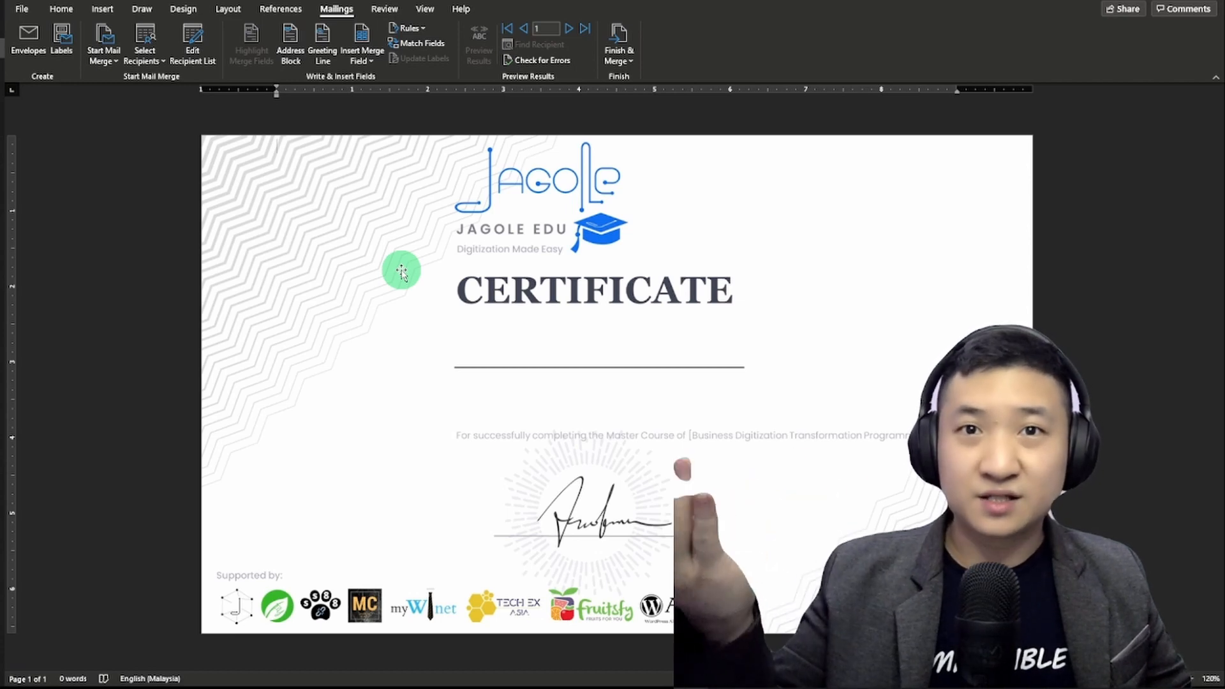
# Draw a rectangle about 2.4" wide and 0.61" high between the CERTIFICATE heading and the line below it.
pyautogui.click(102, 9)
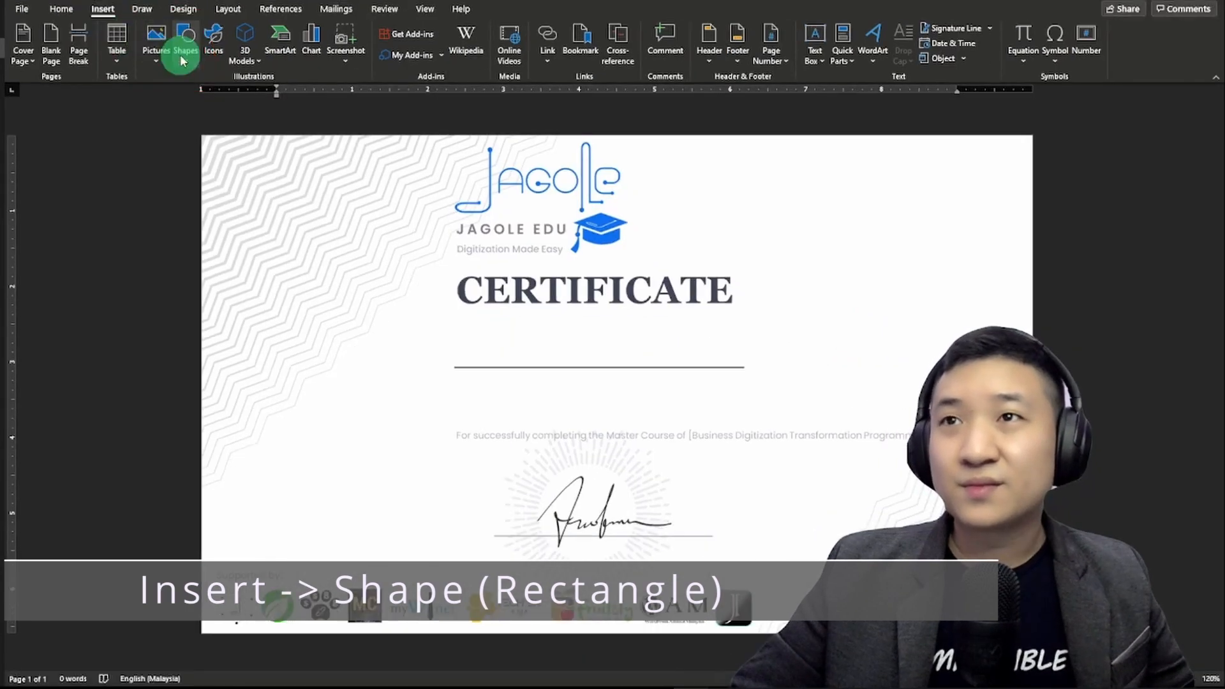
pyautogui.click(288, 134)
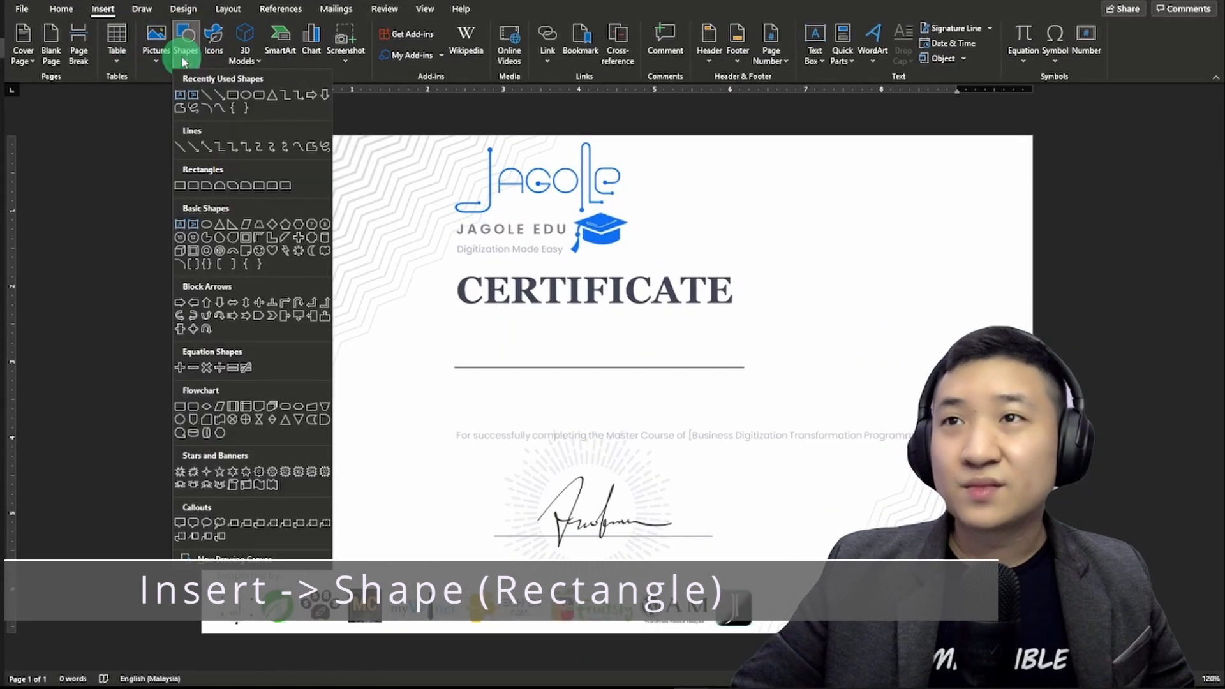
pyautogui.click(231, 96)
pyautogui.moveTo(464, 320); pyautogui.dragTo(643, 362)
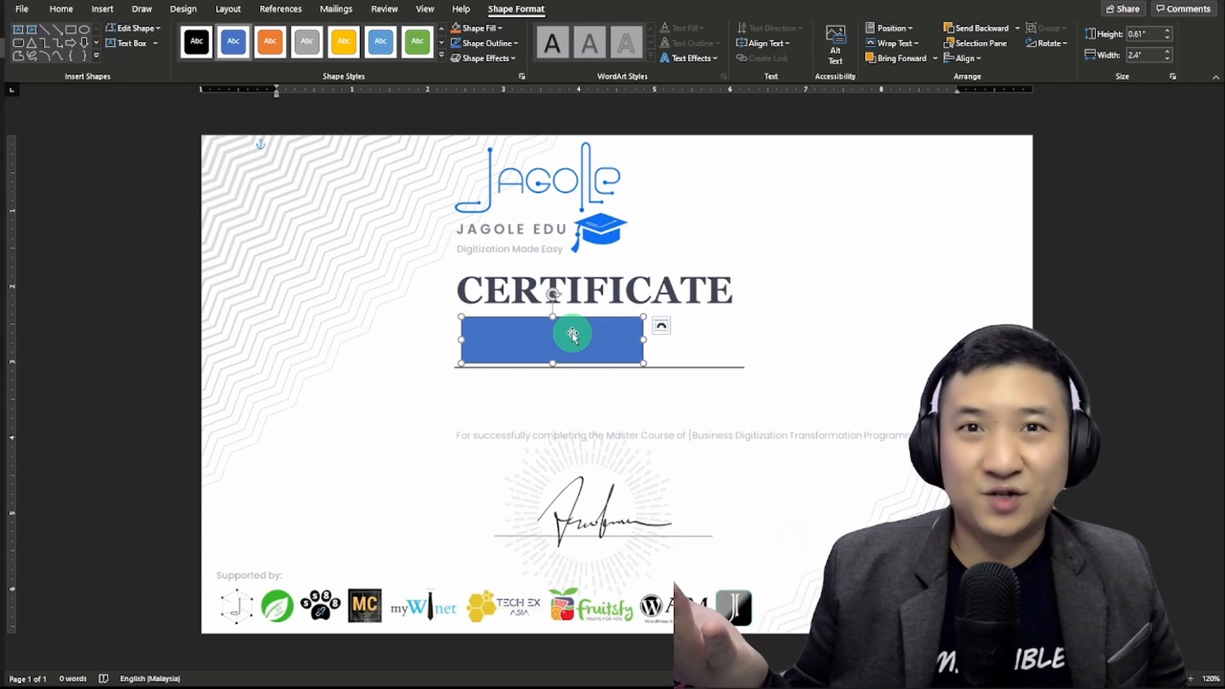
# Format the rectangle under the CERTIFICATE heading with no fill and no line.
pyautogui.rightClick(574, 336)
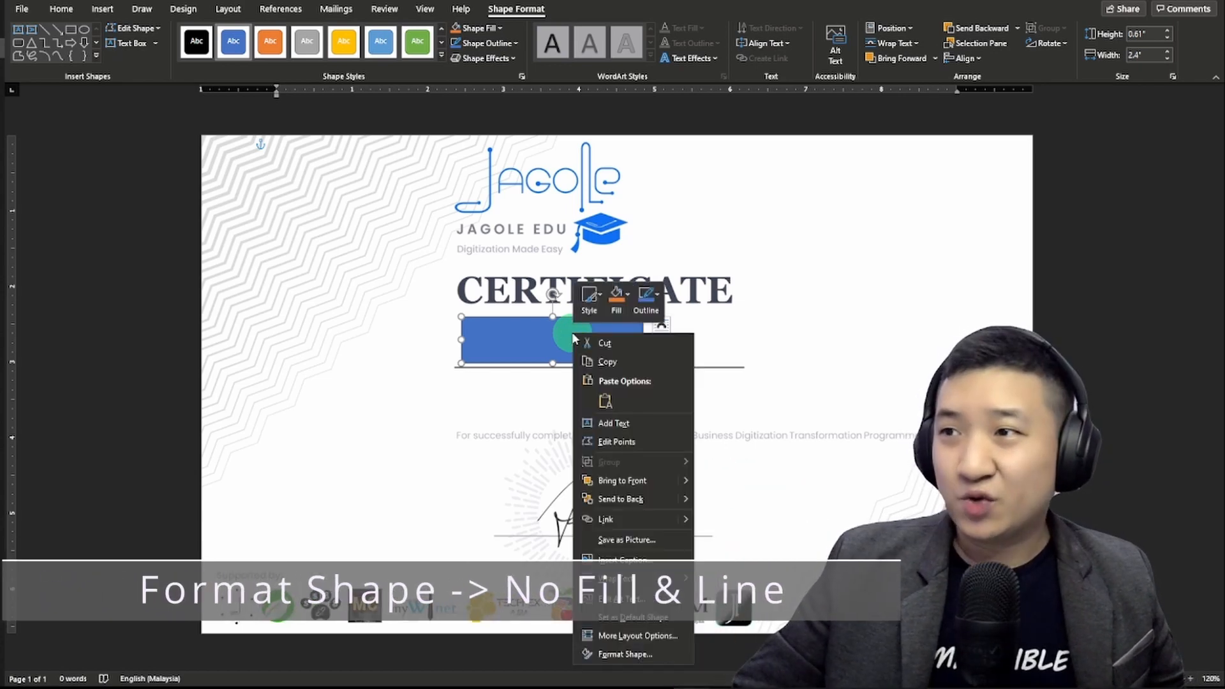
pyautogui.click(616, 658)
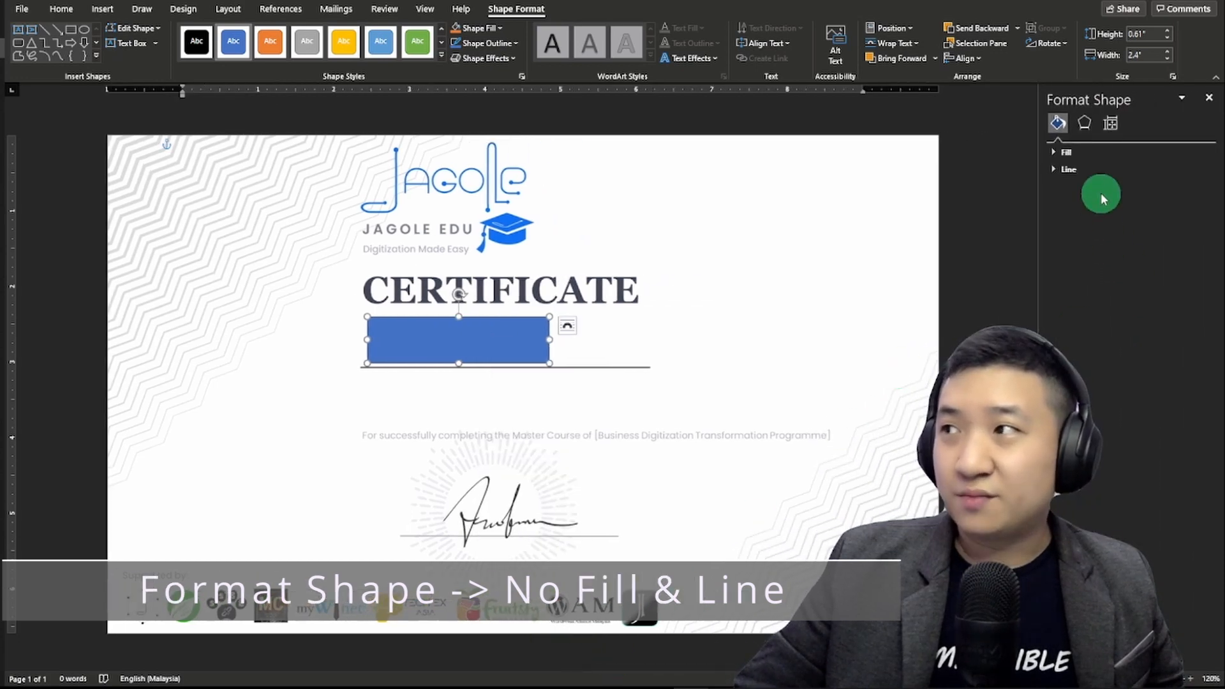
pyautogui.click(1060, 160)
pyautogui.click(1094, 175)
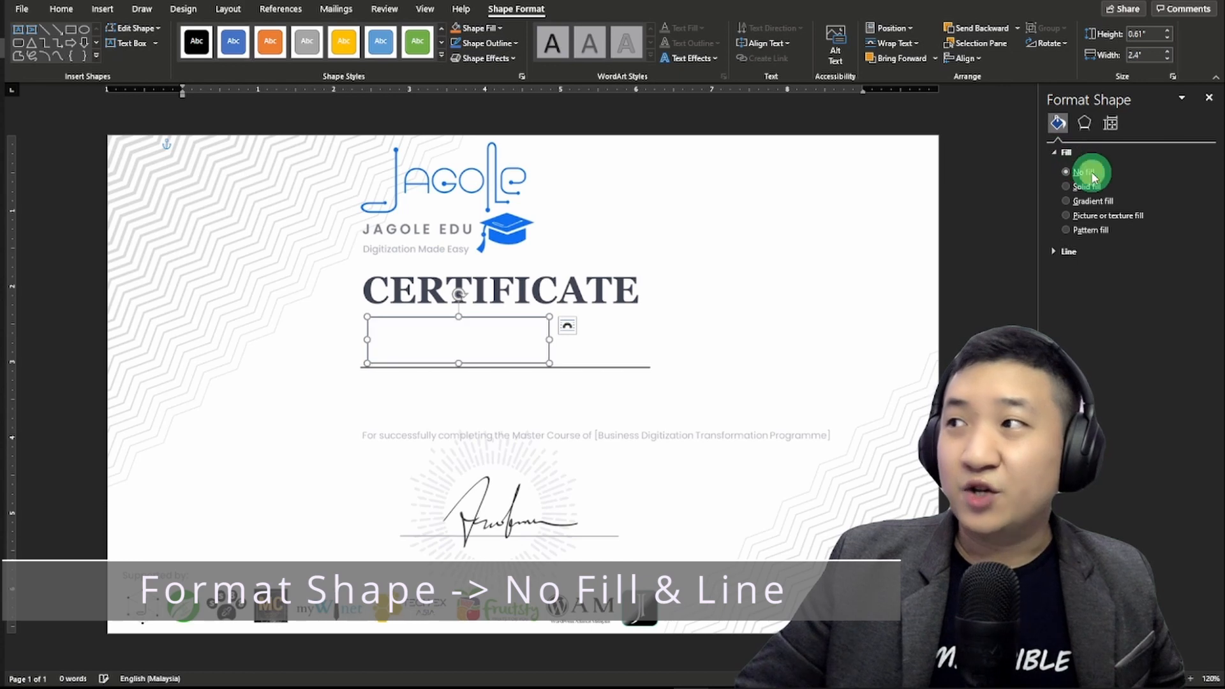
pyautogui.click(1064, 250)
pyautogui.click(1083, 284)
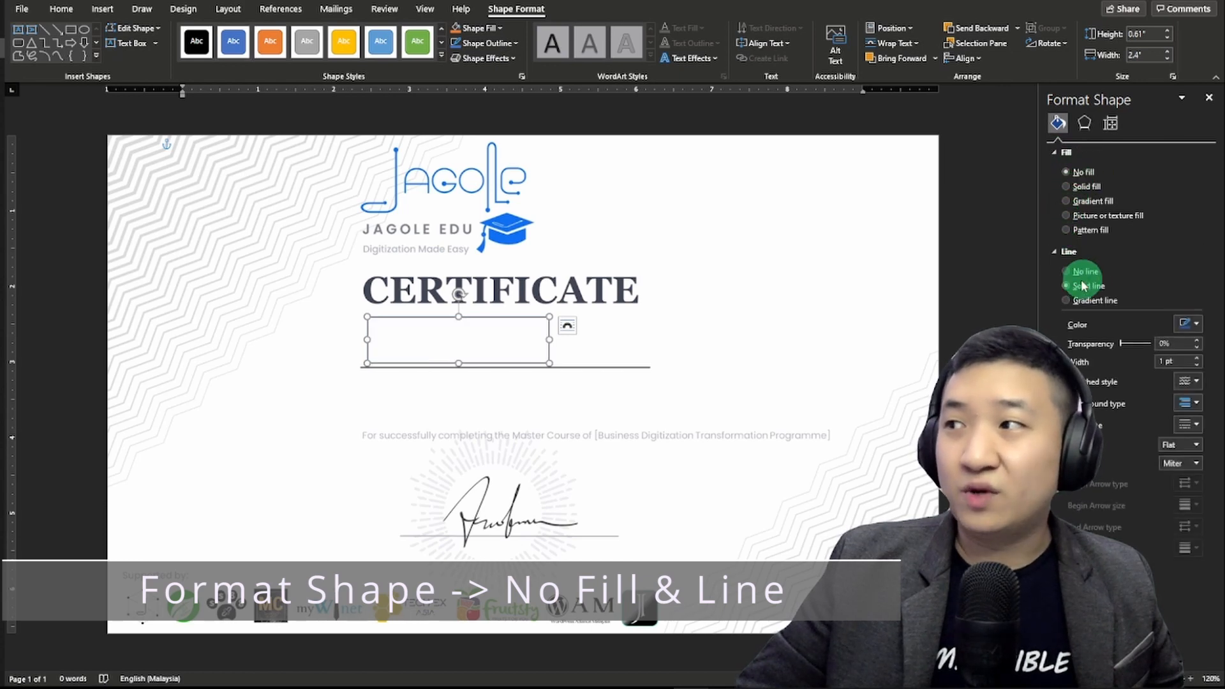
pyautogui.click(471, 346)
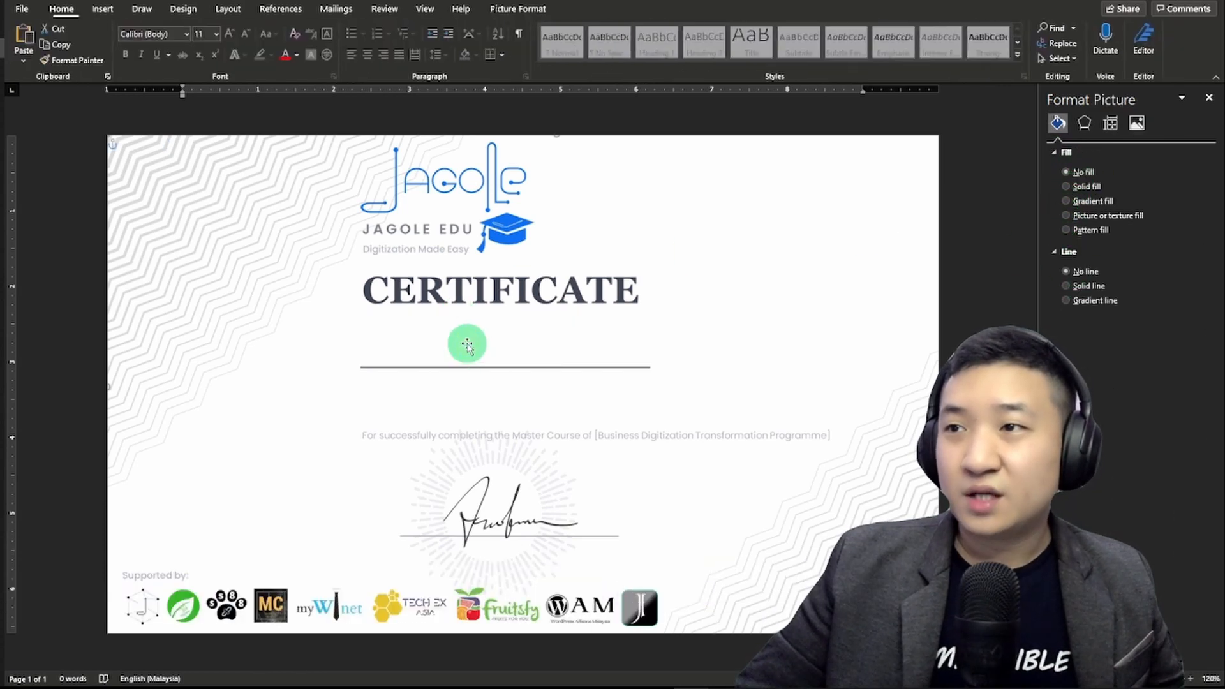
pyautogui.hotkey('ctrl', 'a')
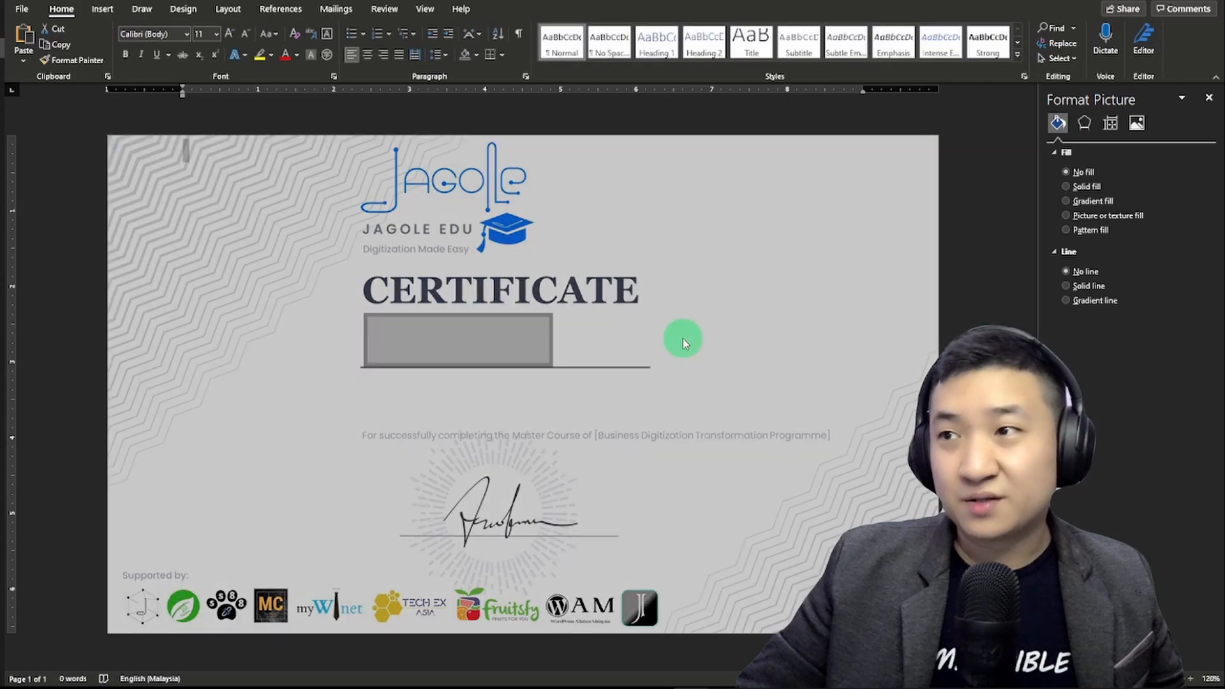
pyautogui.click(665, 372)
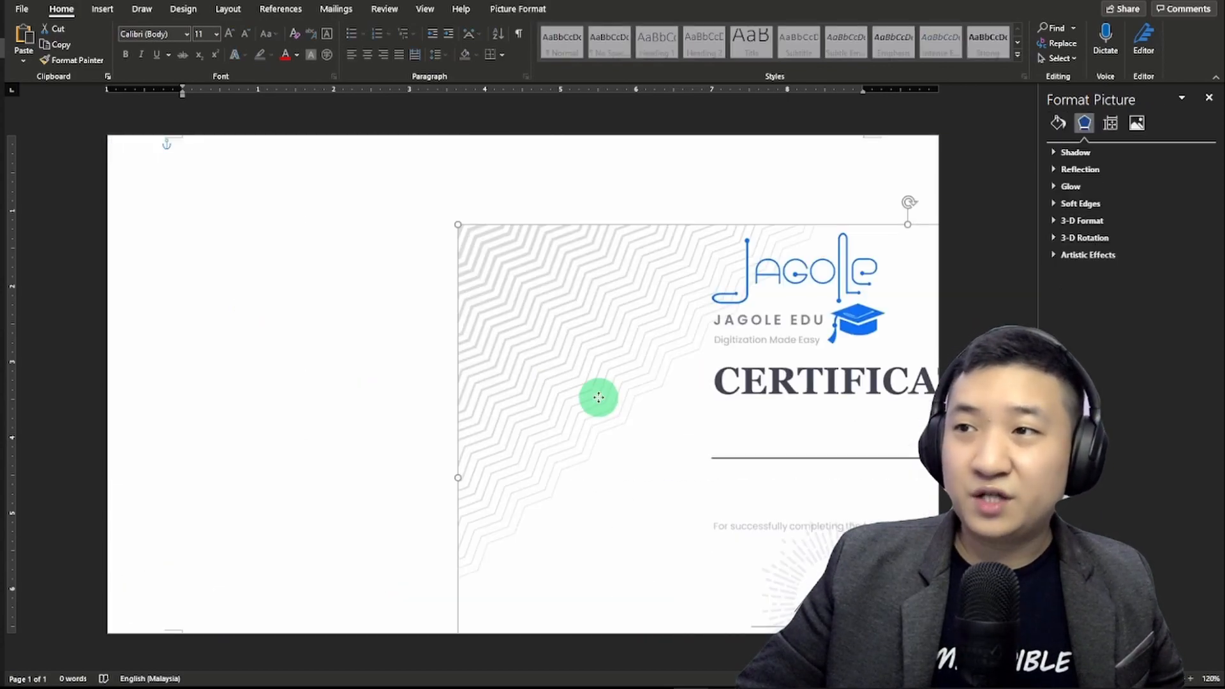
pyautogui.click(469, 345)
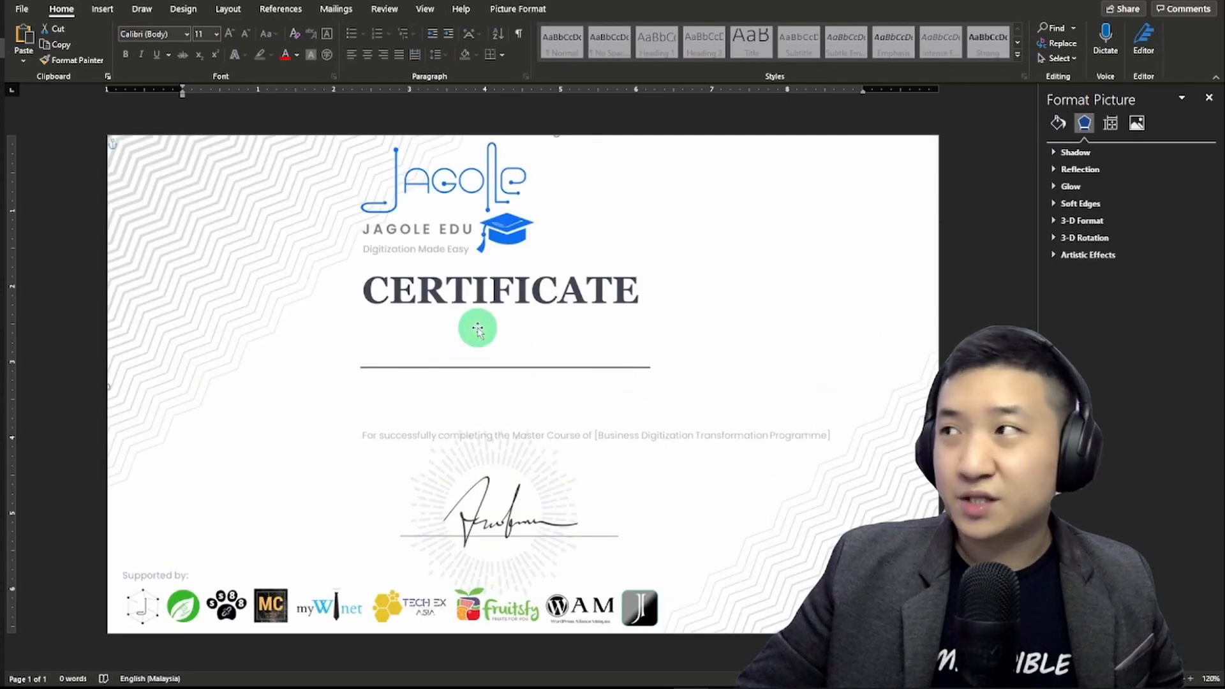
pyautogui.click(477, 329)
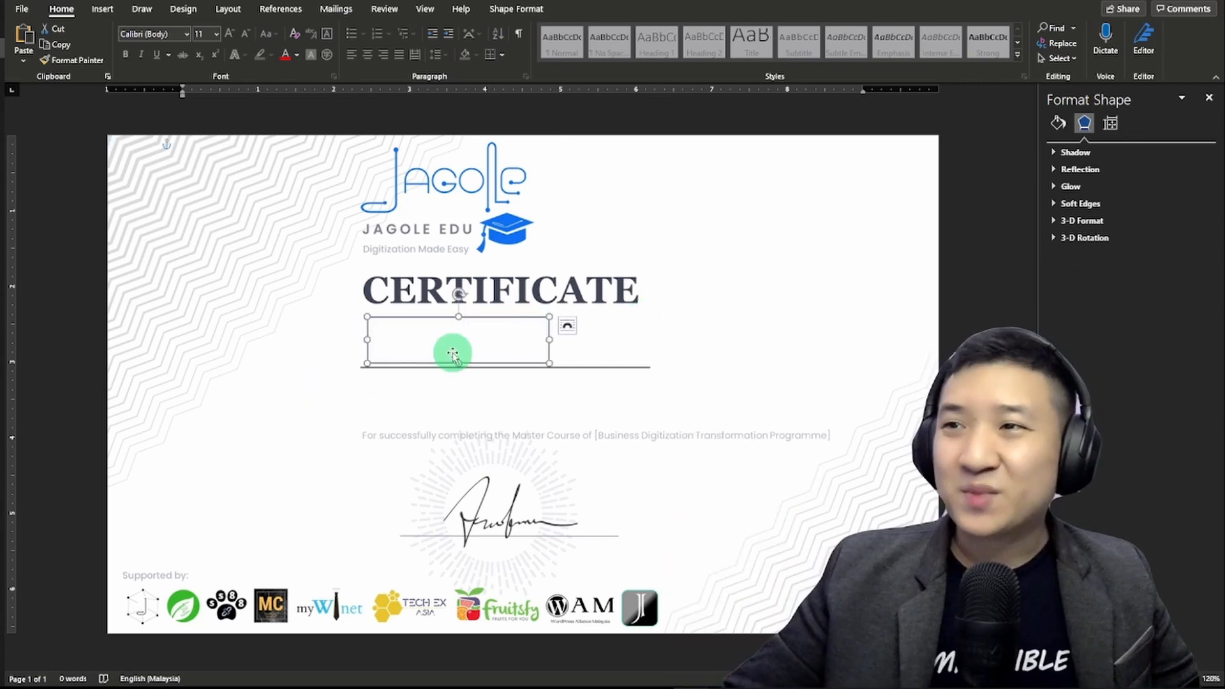
pyautogui.rightClick(463, 348)
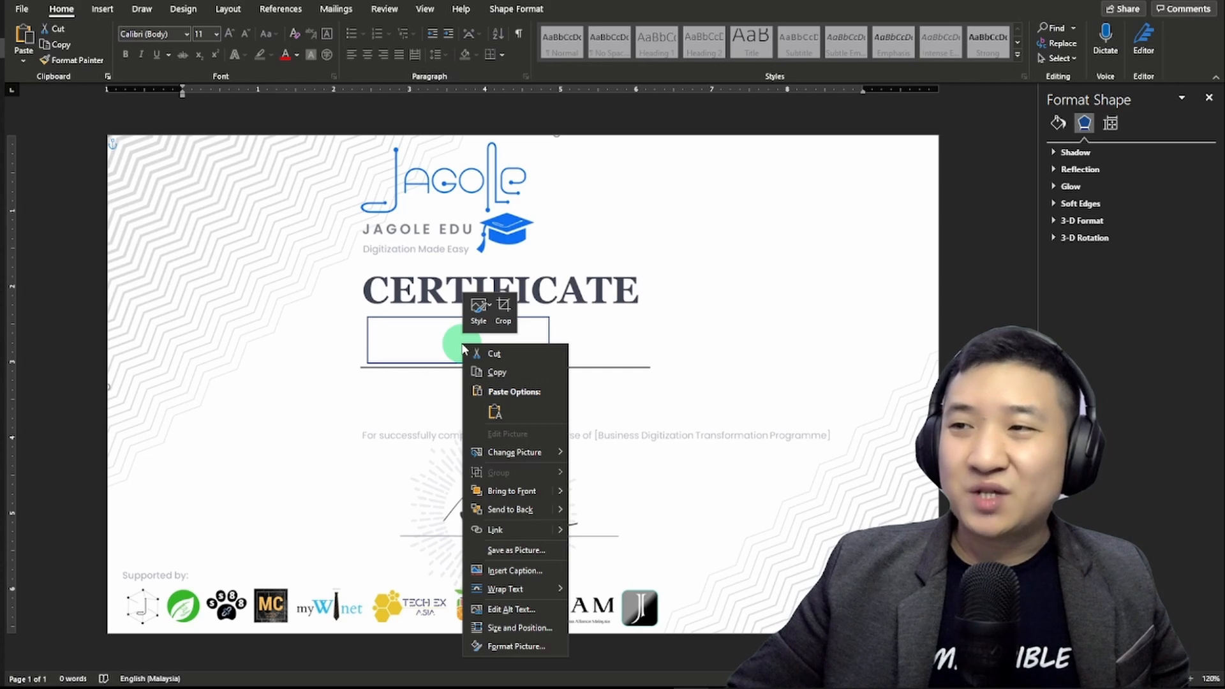
pyautogui.click(424, 355)
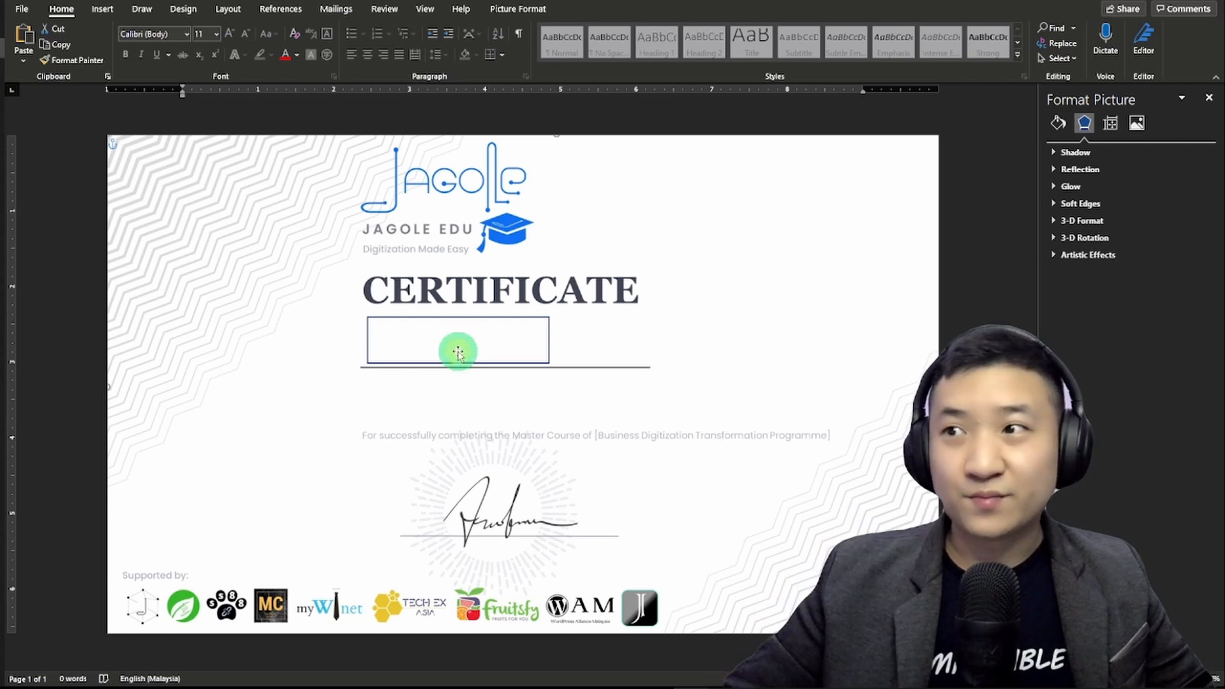
pyautogui.click(572, 340)
pyautogui.click(572, 340)
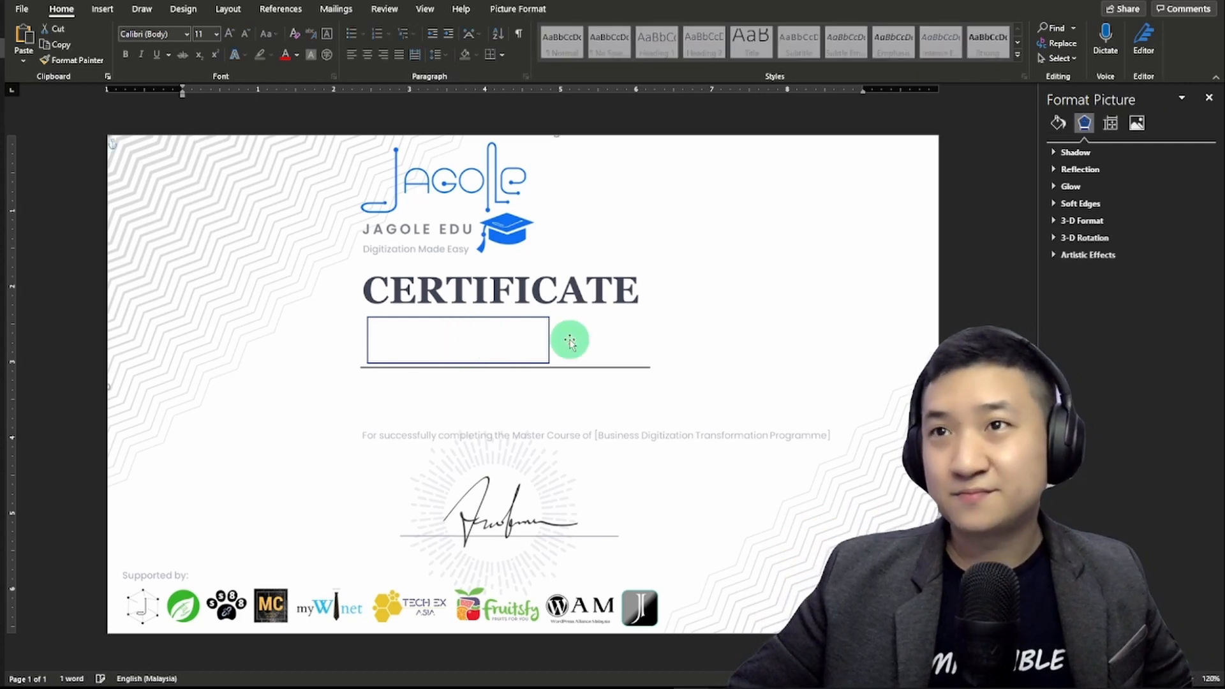
pyautogui.click(767, 279)
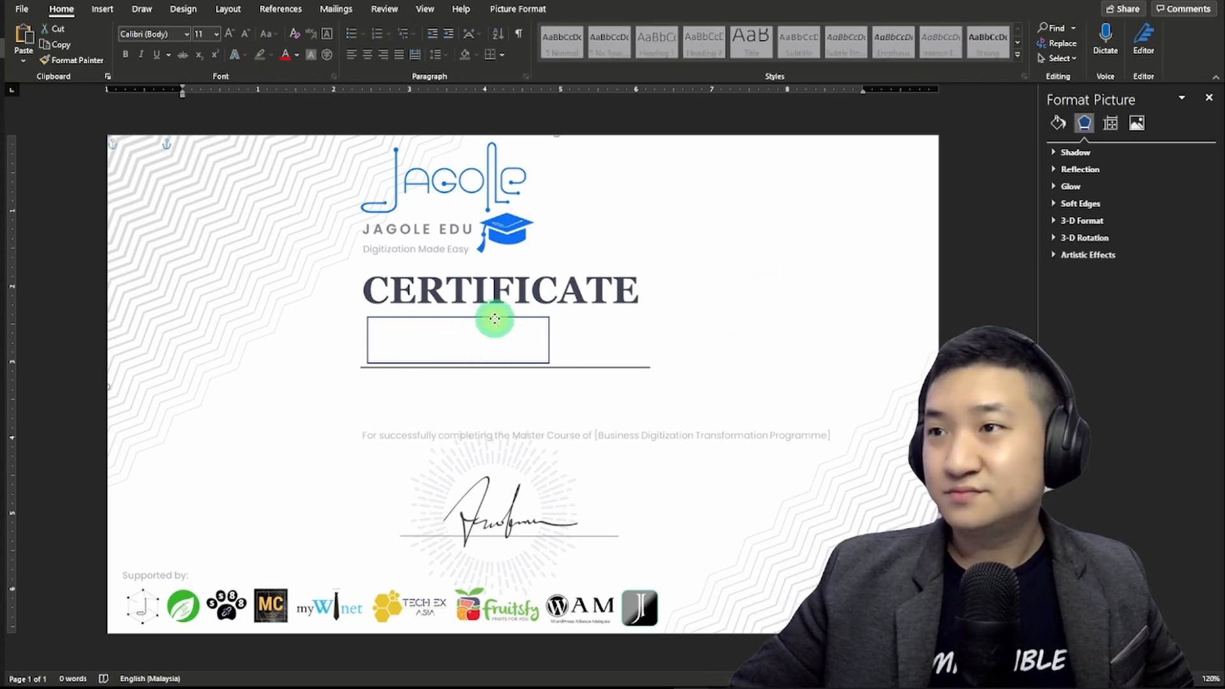
# Enable text entry in the rectangle under the CERTIFICATE heading and insert the Full_Name merge field there.
pyautogui.click(495, 321)
pyautogui.rightClick(496, 323)
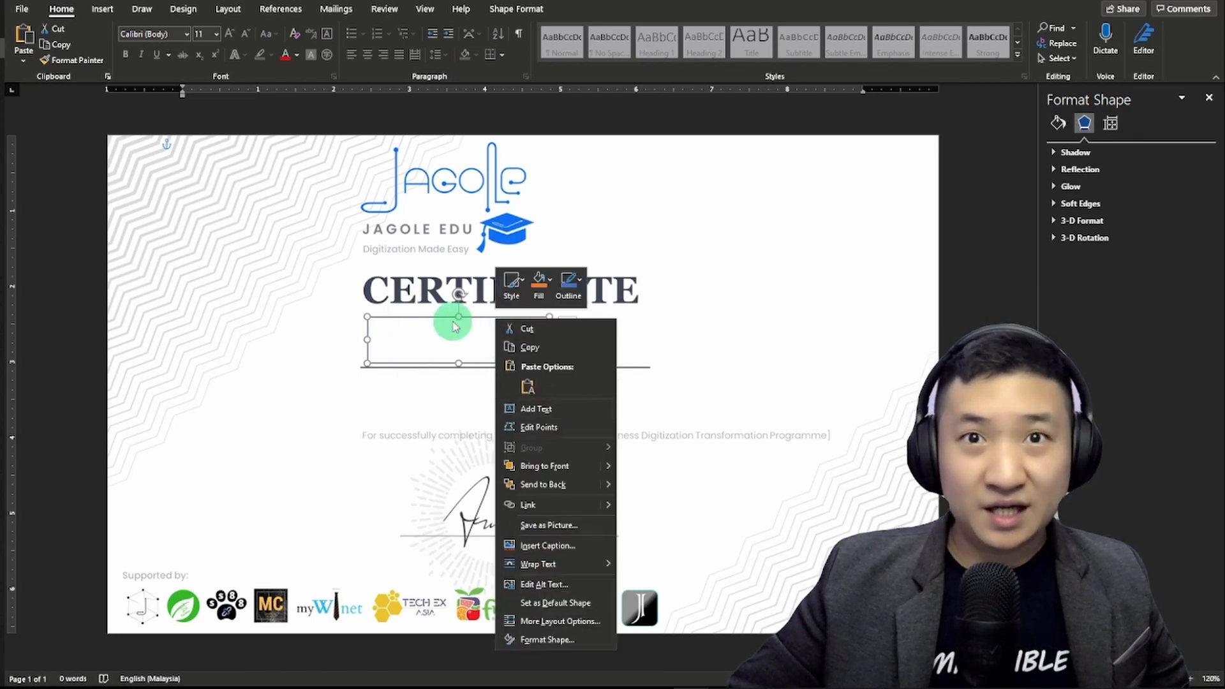
pyautogui.click(543, 408)
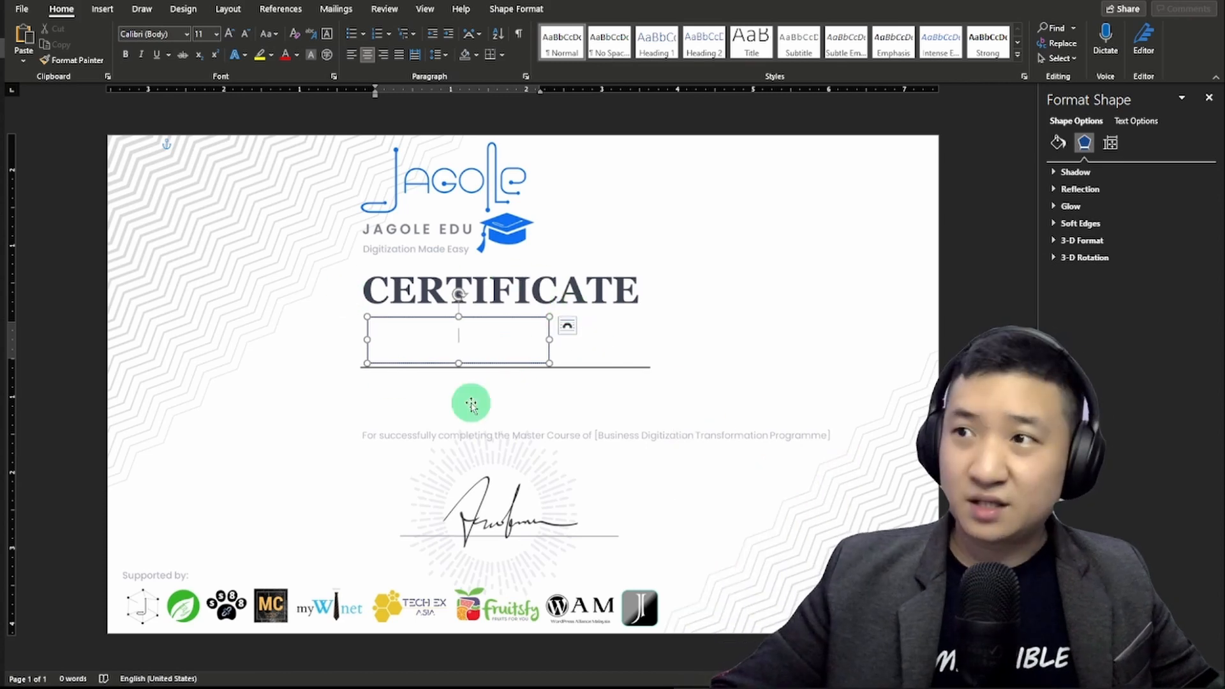
pyautogui.click(333, 10)
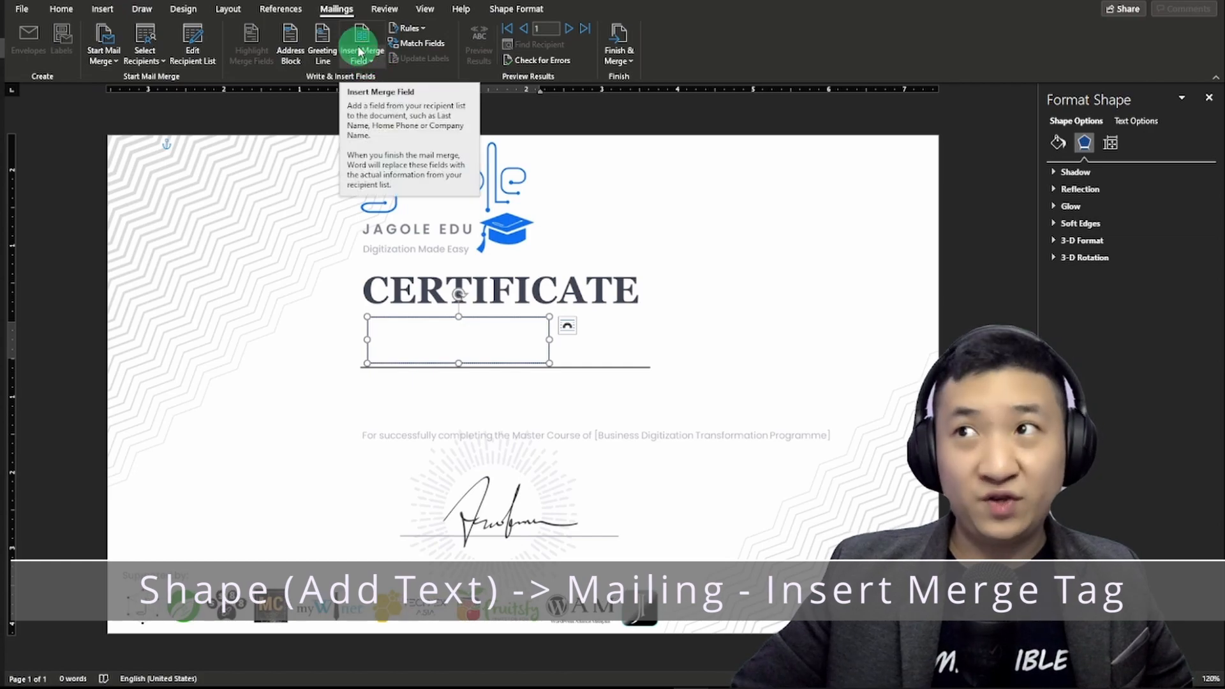
pyautogui.click(361, 61)
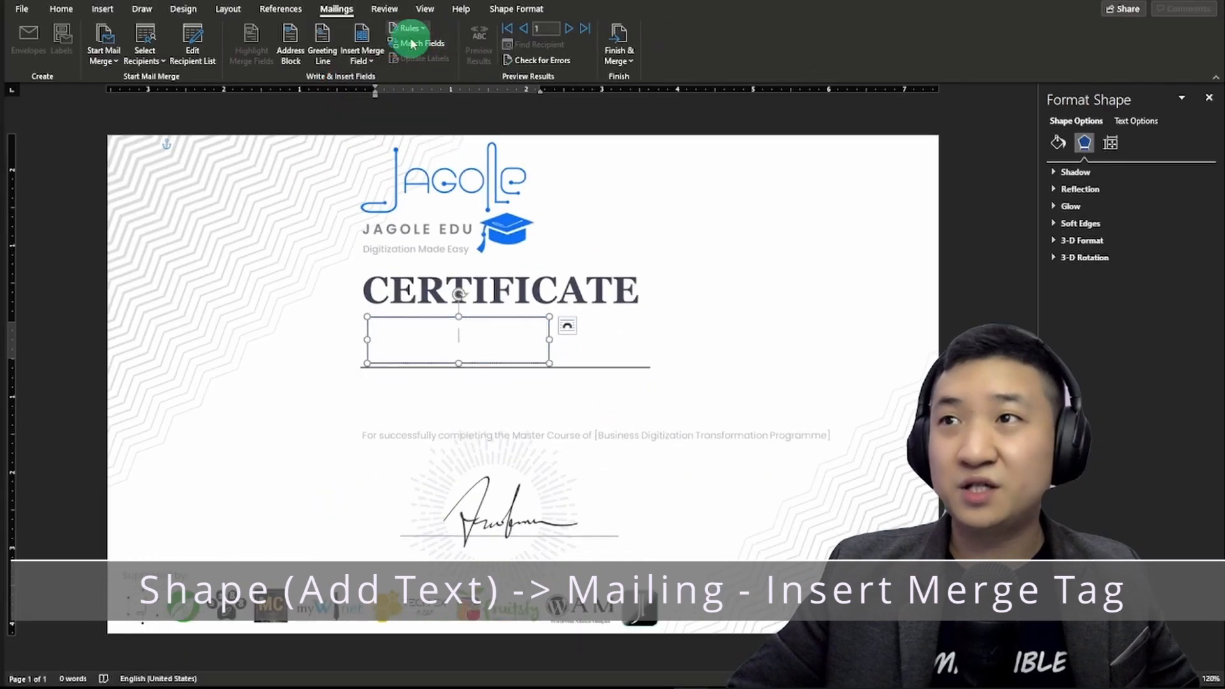
pyautogui.click(373, 51)
pyautogui.click(381, 79)
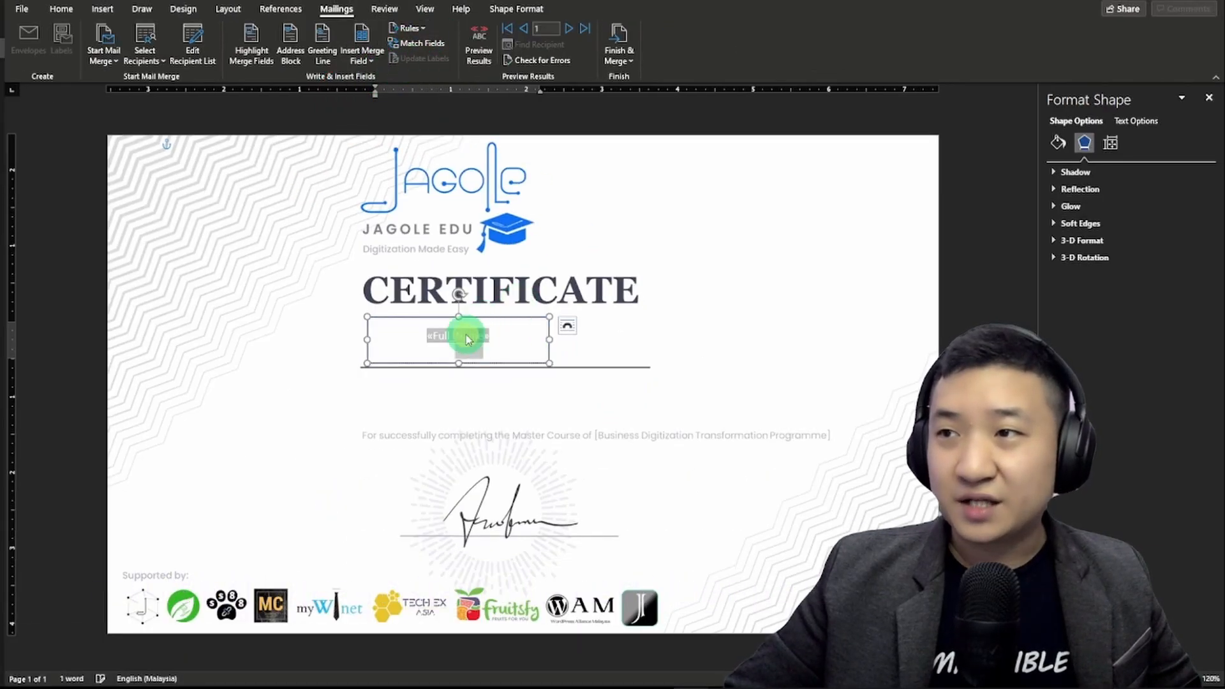
# Change the Full_Name merge field's text color to black and enlarge its font size to 18.
pyautogui.moveTo(468, 339); pyautogui.dragTo(539, 346)
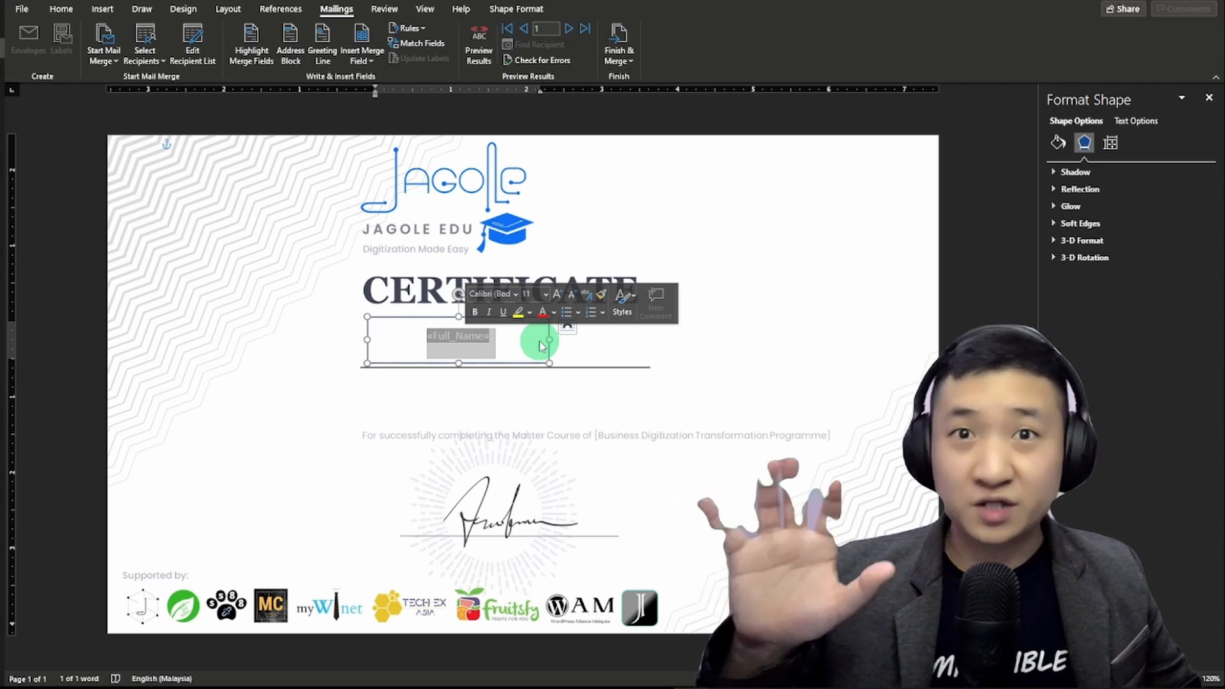
pyautogui.click(63, 11)
pyautogui.click(296, 55)
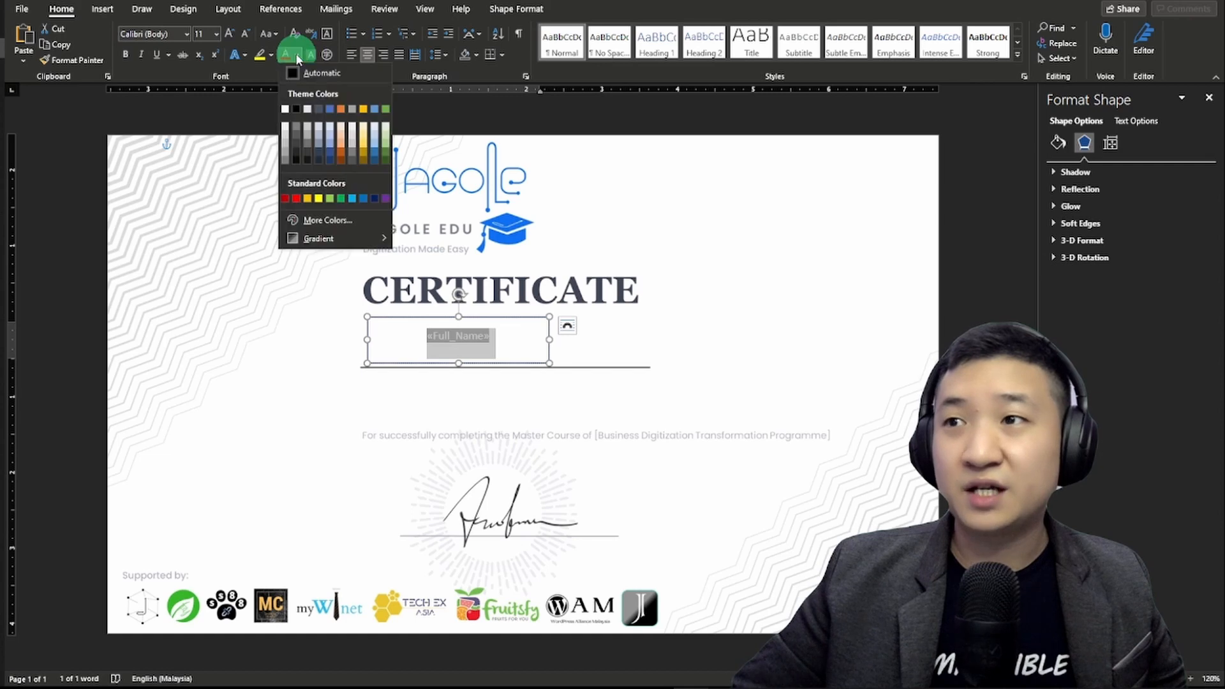
pyautogui.click(296, 110)
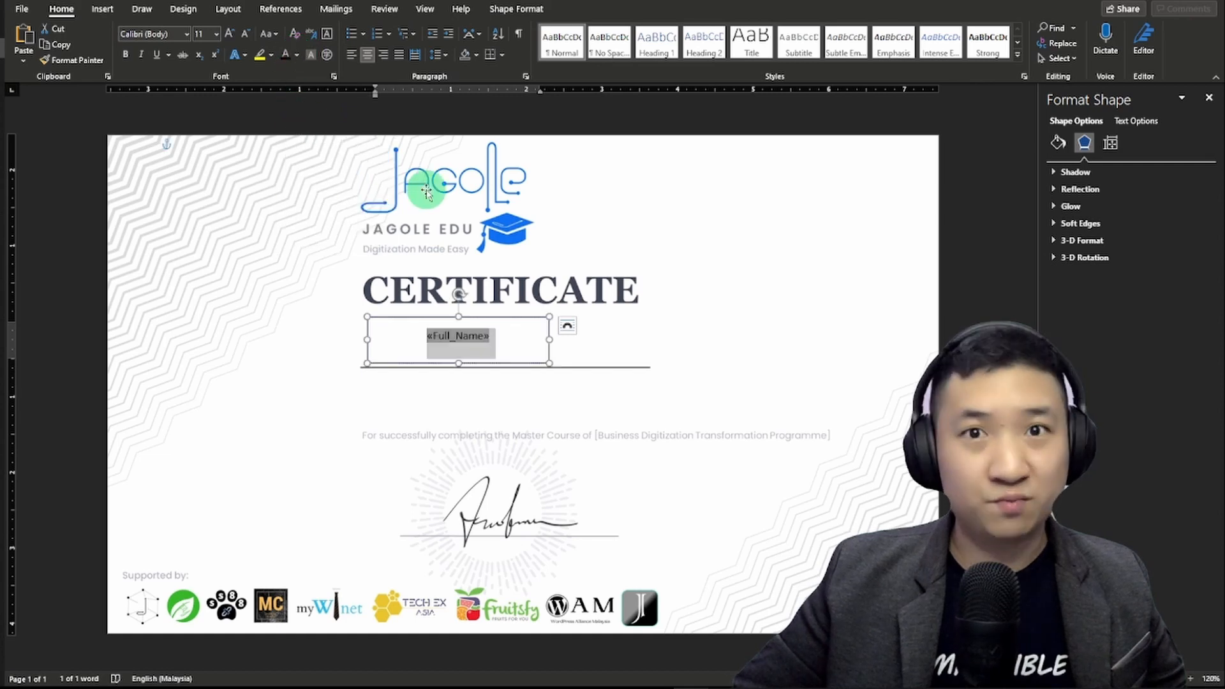
pyautogui.hotkey('ctrl', ']')
pyautogui.hotkey('ctrl', ']')
pyautogui.hotkey('ctrl', ']')
pyautogui.hotkey('ctrl', ']')
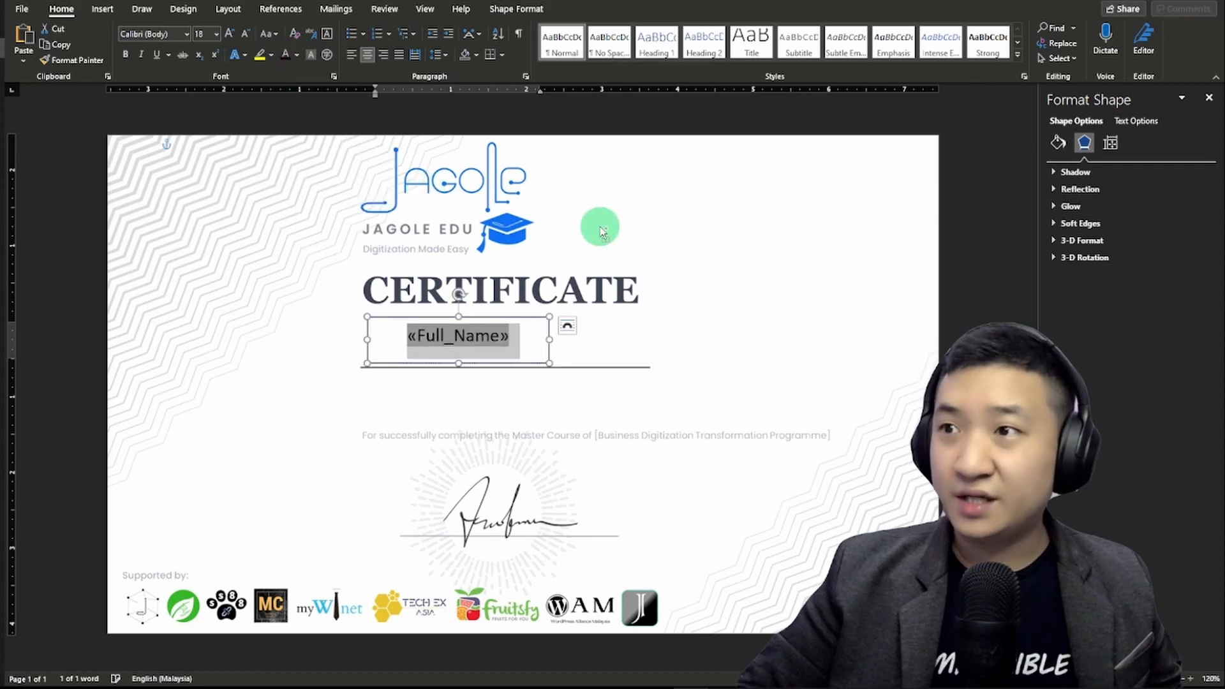
# Enlarge the Full_Name merge field's font size to 29 and widen its rectangle to about 3.2 inches.
pyautogui.hotkey('ctrl', ']')
pyautogui.hotkey('ctrl', ']')
pyautogui.hotkey('ctrl', ']')
pyautogui.hotkey('ctrl', ']')
pyautogui.hotkey('ctrl', ']')
pyautogui.hotkey('ctrl', ']')
pyautogui.hotkey('ctrl', ']')
pyautogui.hotkey('ctrl', ']')
pyautogui.hotkey('ctrl', ']')
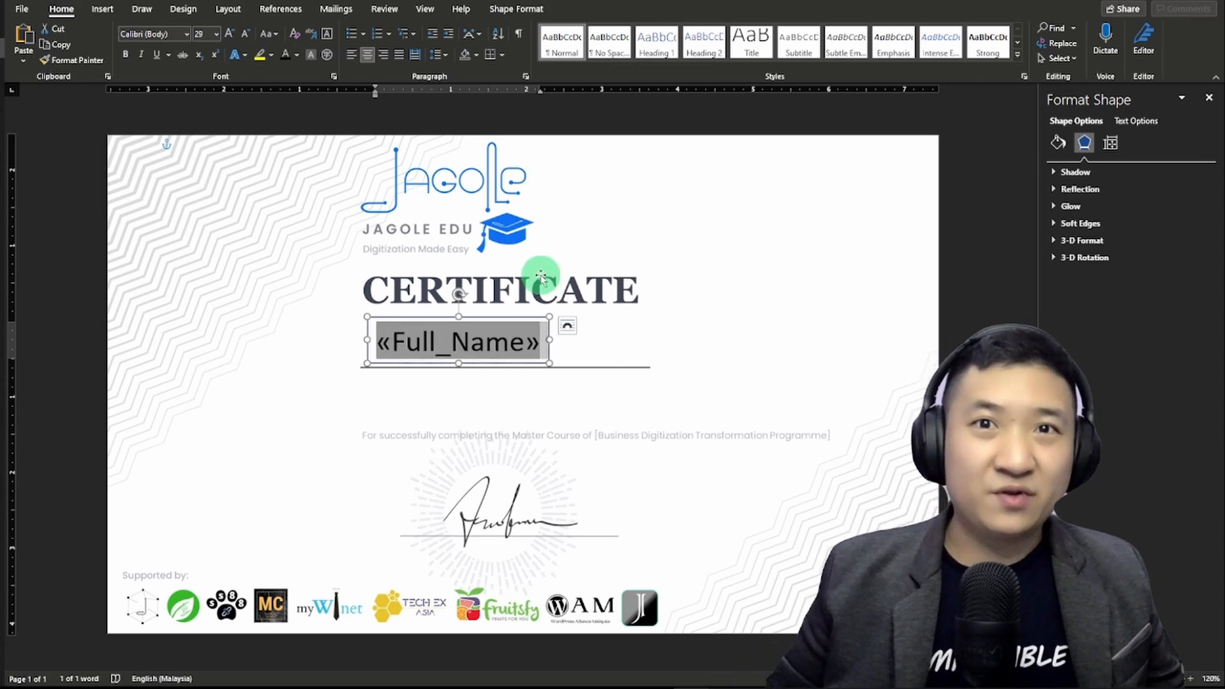
pyautogui.moveTo(549, 339); pyautogui.dragTo(609, 342)
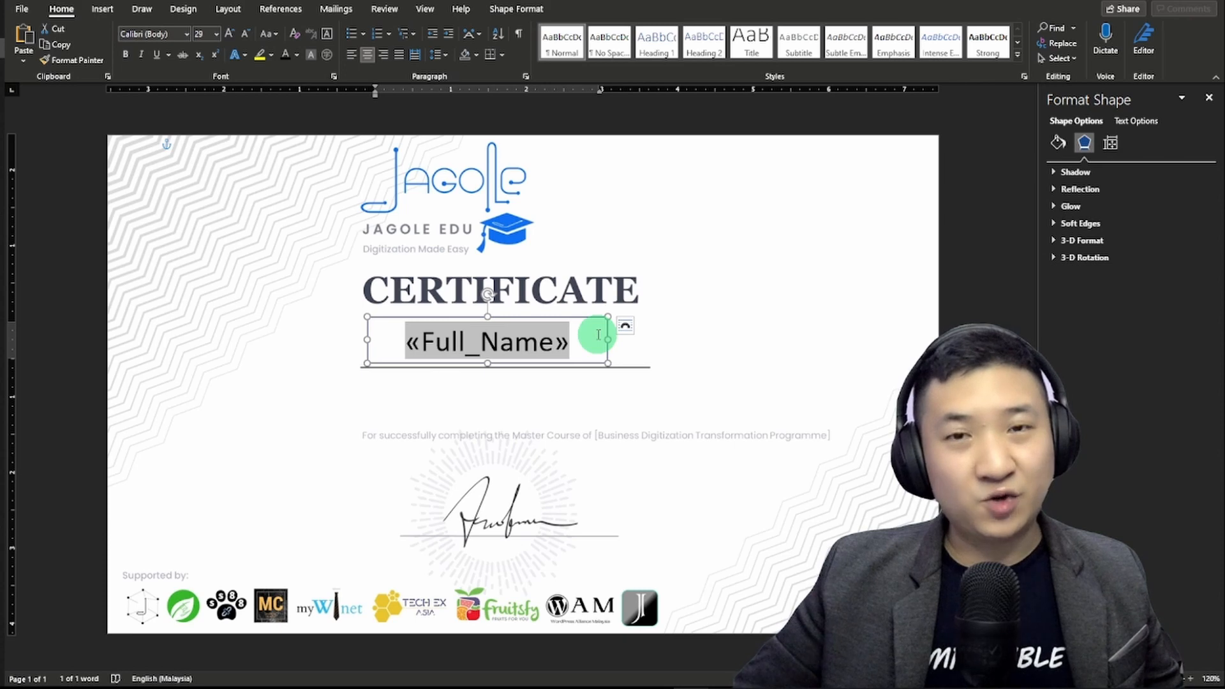
pyautogui.click(767, 312)
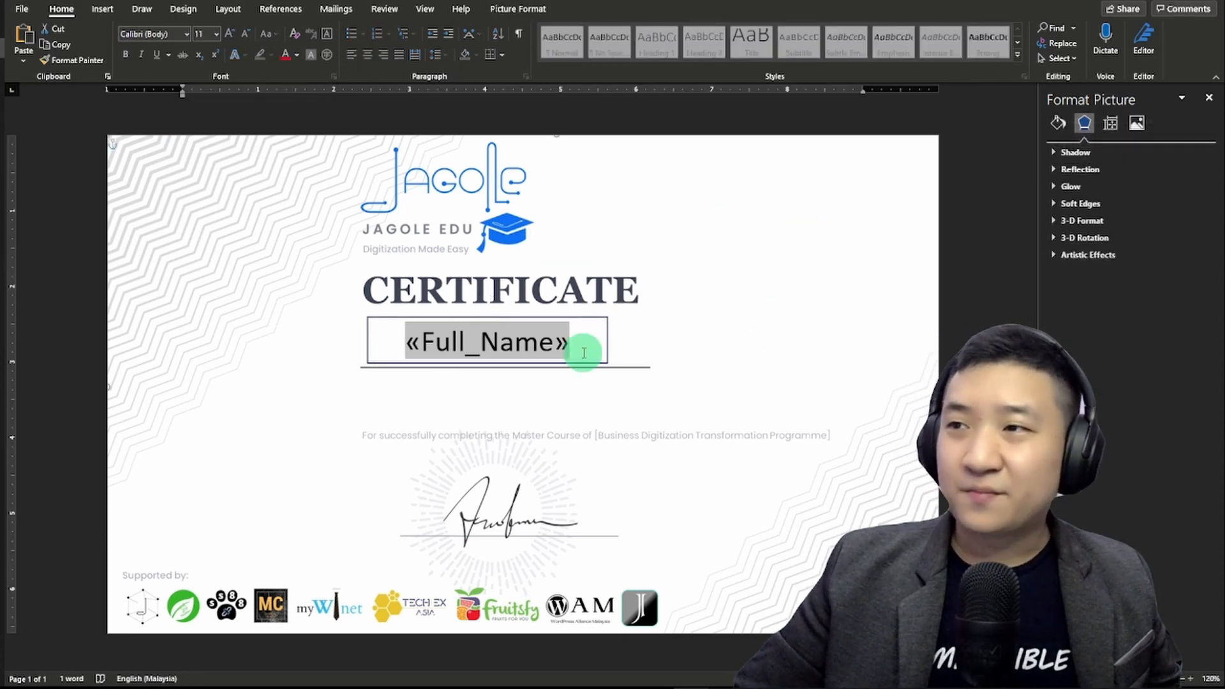
# Remove the outline of the Full_Name rectangle by setting it to no line.
pyautogui.click(591, 322)
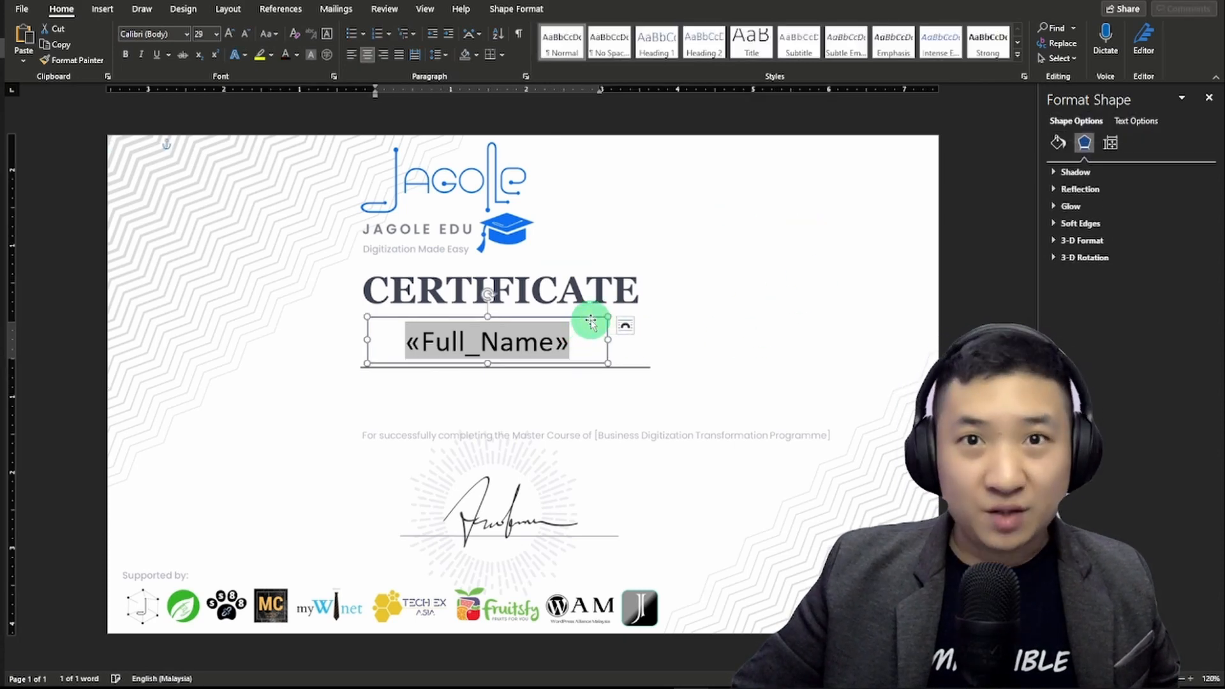
pyautogui.click(1056, 146)
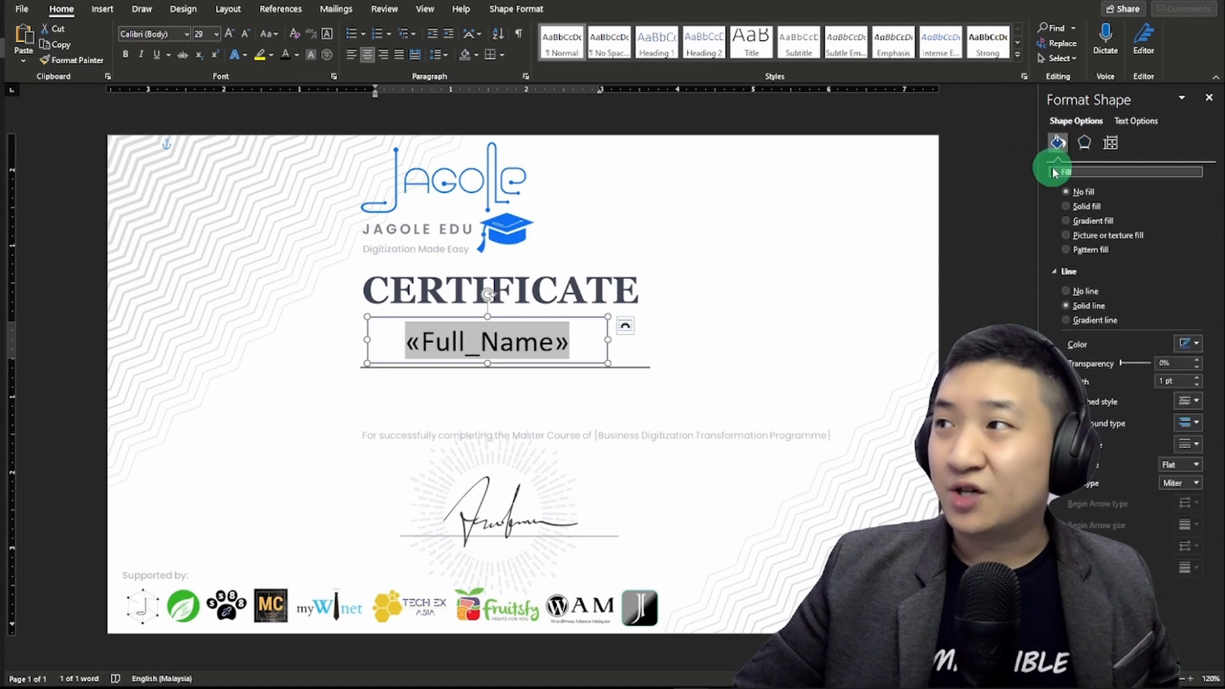
pyautogui.click(1076, 293)
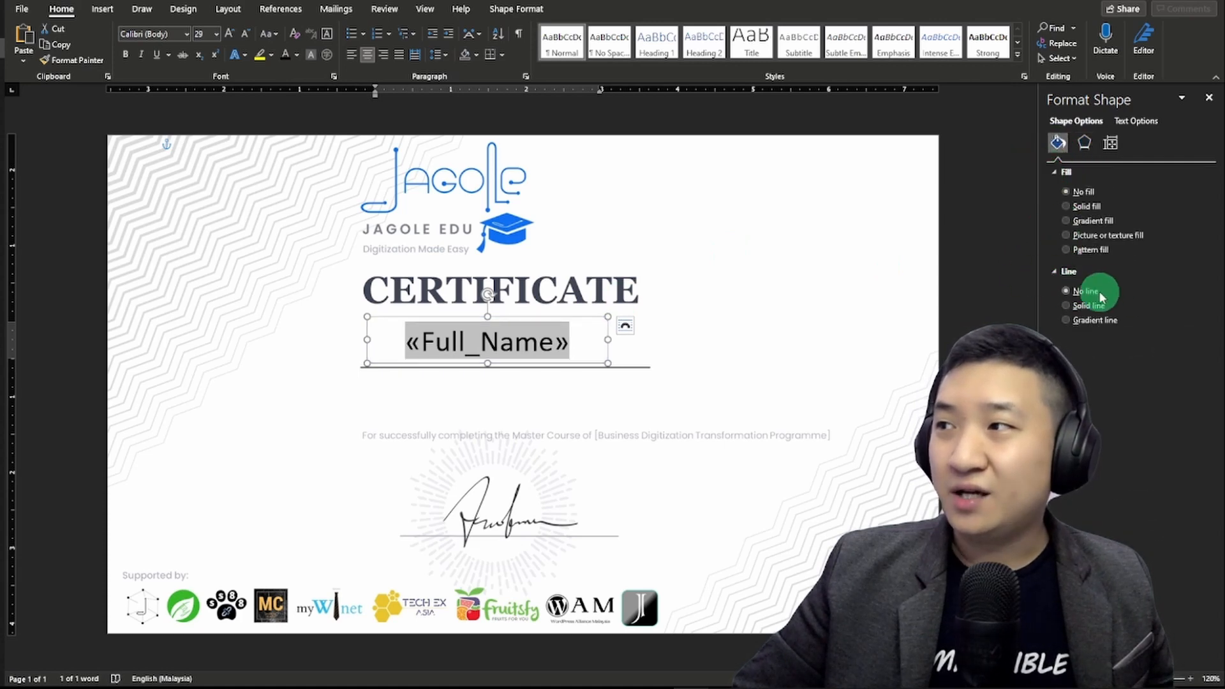
pyautogui.click(802, 276)
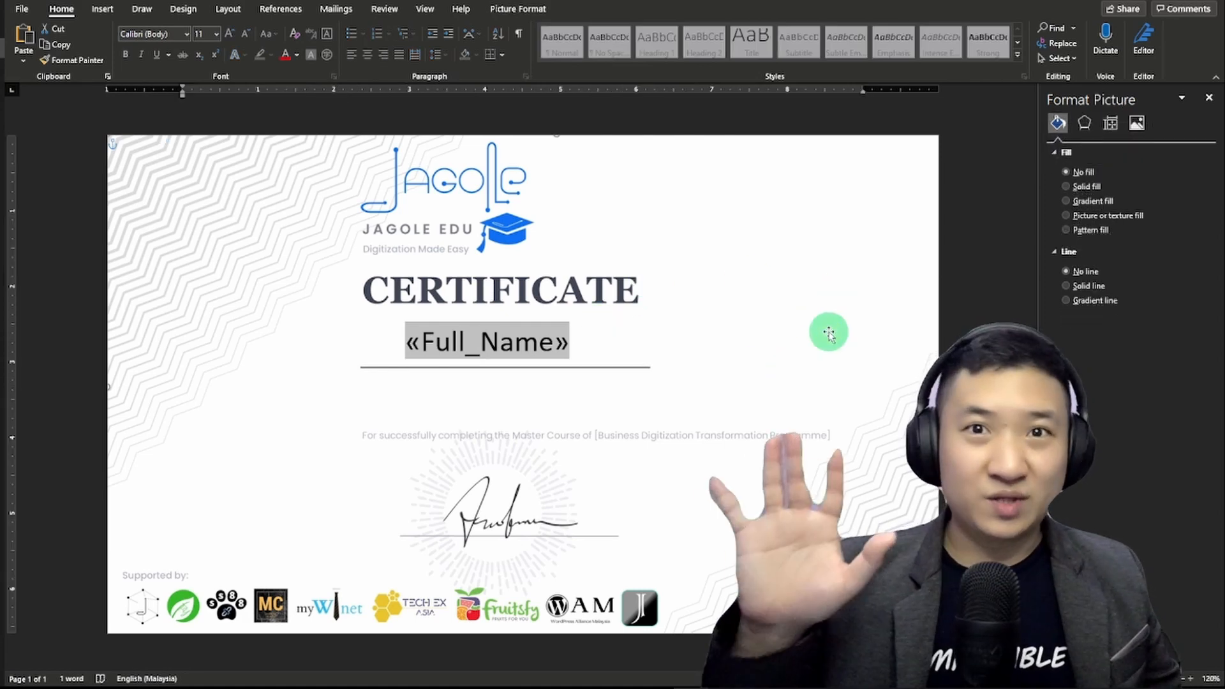
# Paste a copy of the Full_Name rectangle and place it just below the horizontal line.
pyautogui.click(528, 323)
pyautogui.hotkey('ctrl', 'v')
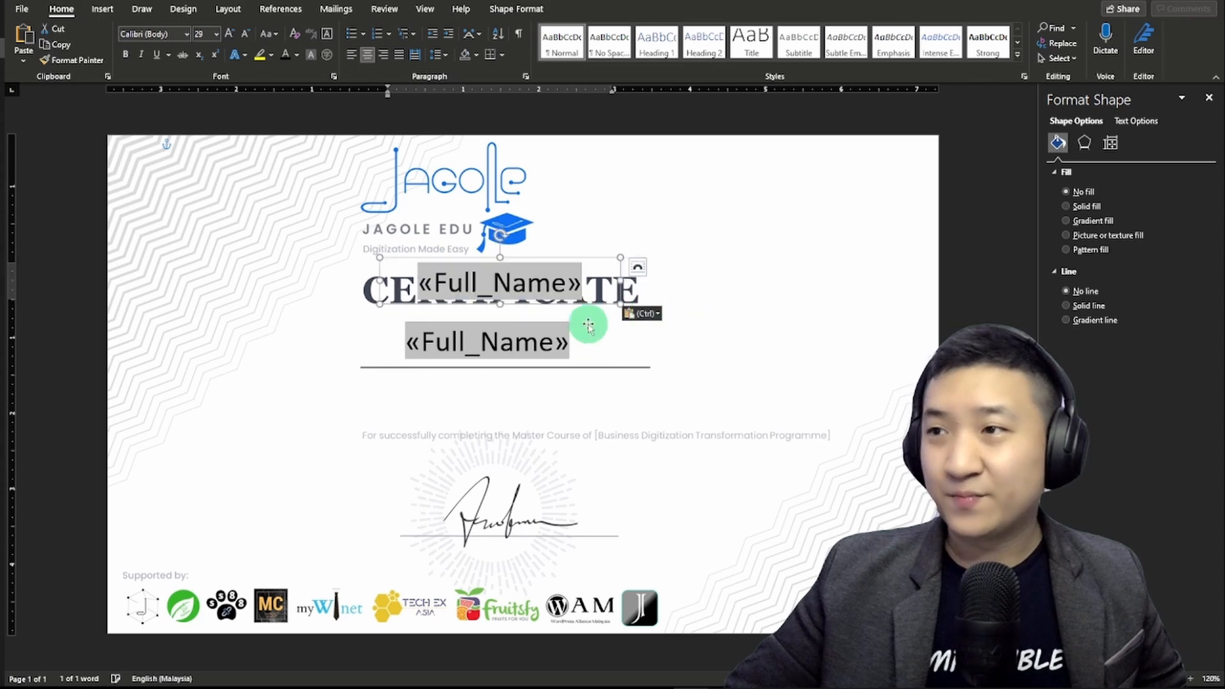
pyautogui.moveTo(589, 301); pyautogui.dragTo(579, 417)
# Replace the merge field in the rectangle below the horizontal line with the Group field.
pyautogui.click(497, 400)
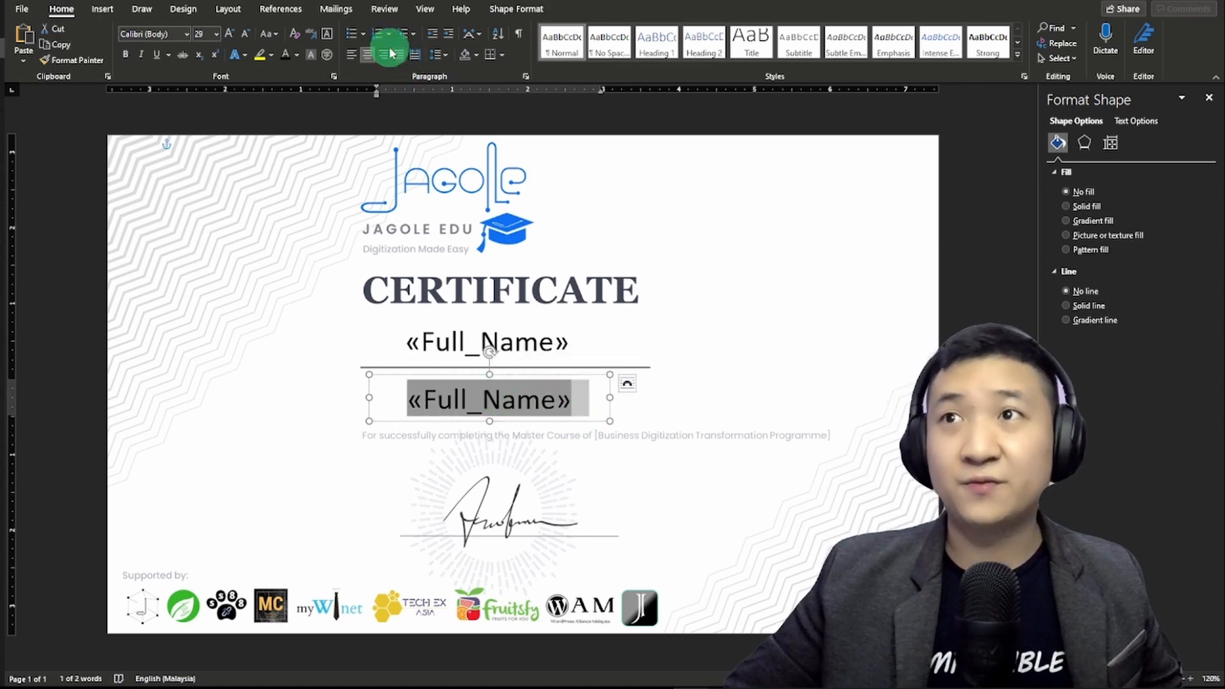
pyautogui.click(336, 8)
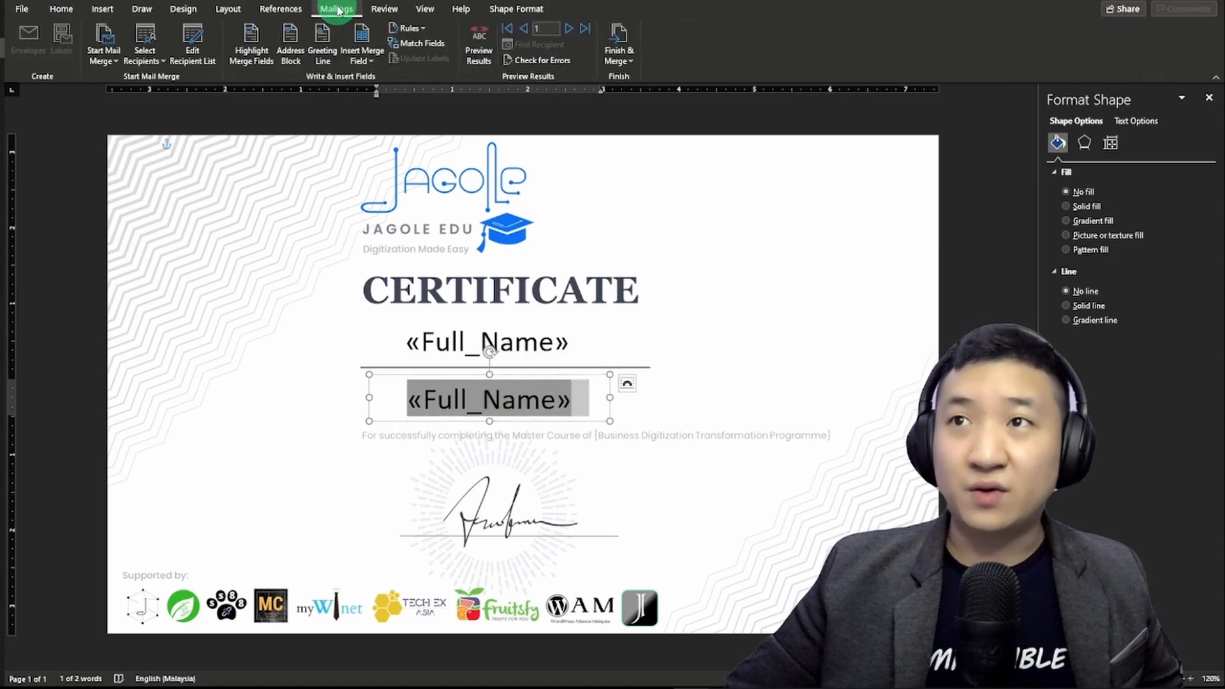
pyautogui.click(364, 61)
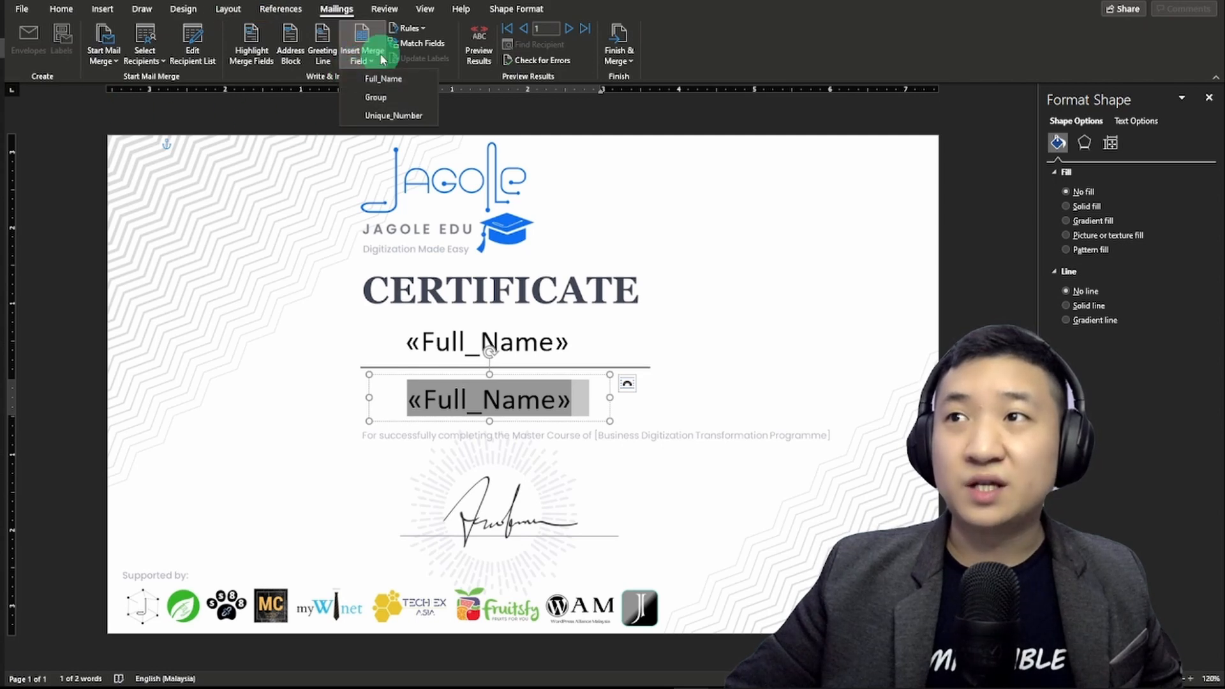
pyautogui.click(397, 98)
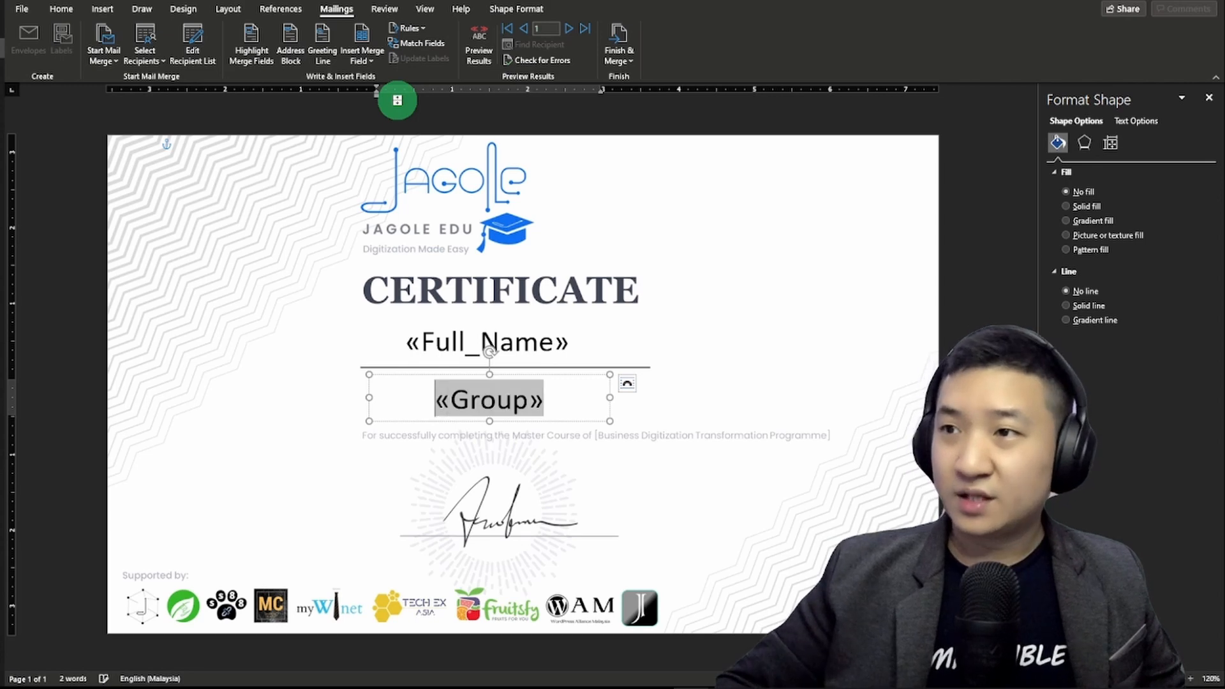
# Add a "|" separator after the Full_Name field and widen its rectangle to about 4.7 inches.
pyautogui.click(547, 340)
pyautogui.click(569, 345)
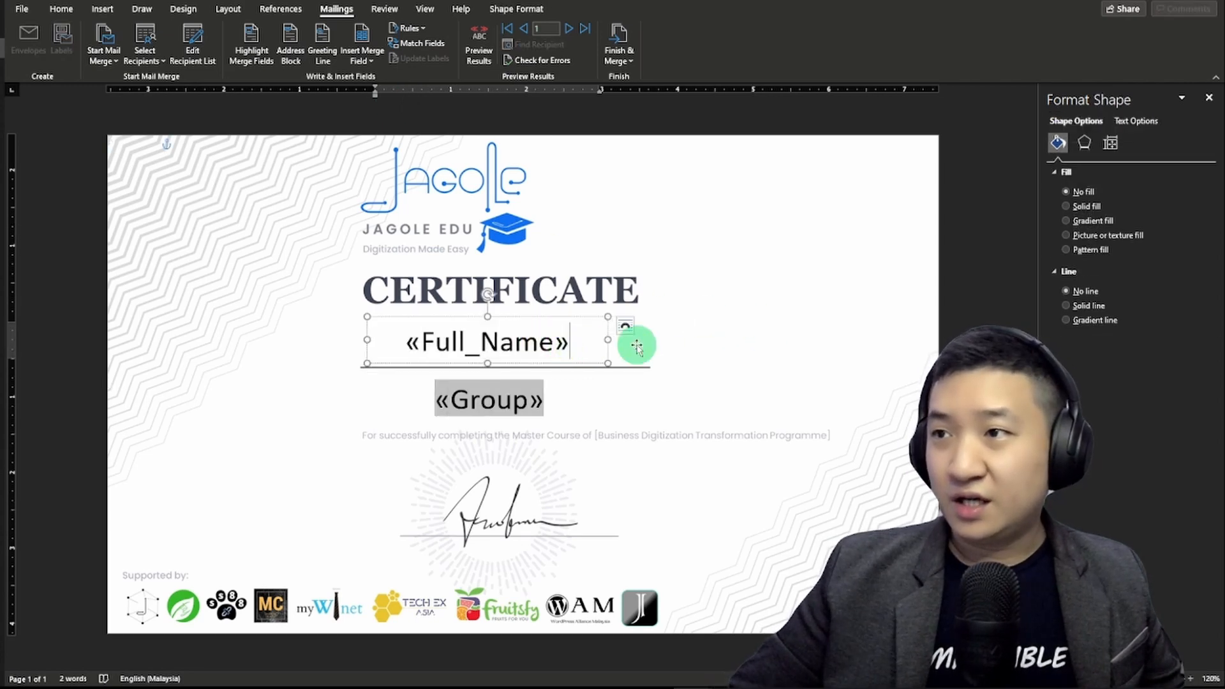
pyautogui.write('|')
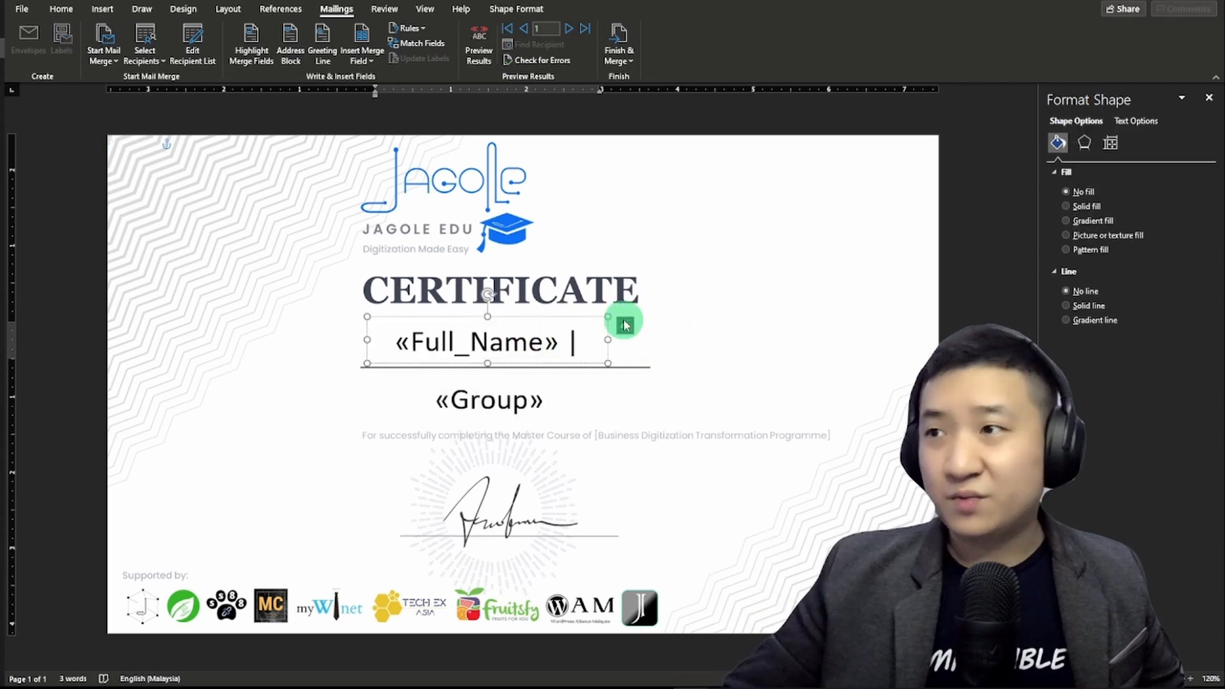
pyautogui.moveTo(608, 340); pyautogui.dragTo(720, 341)
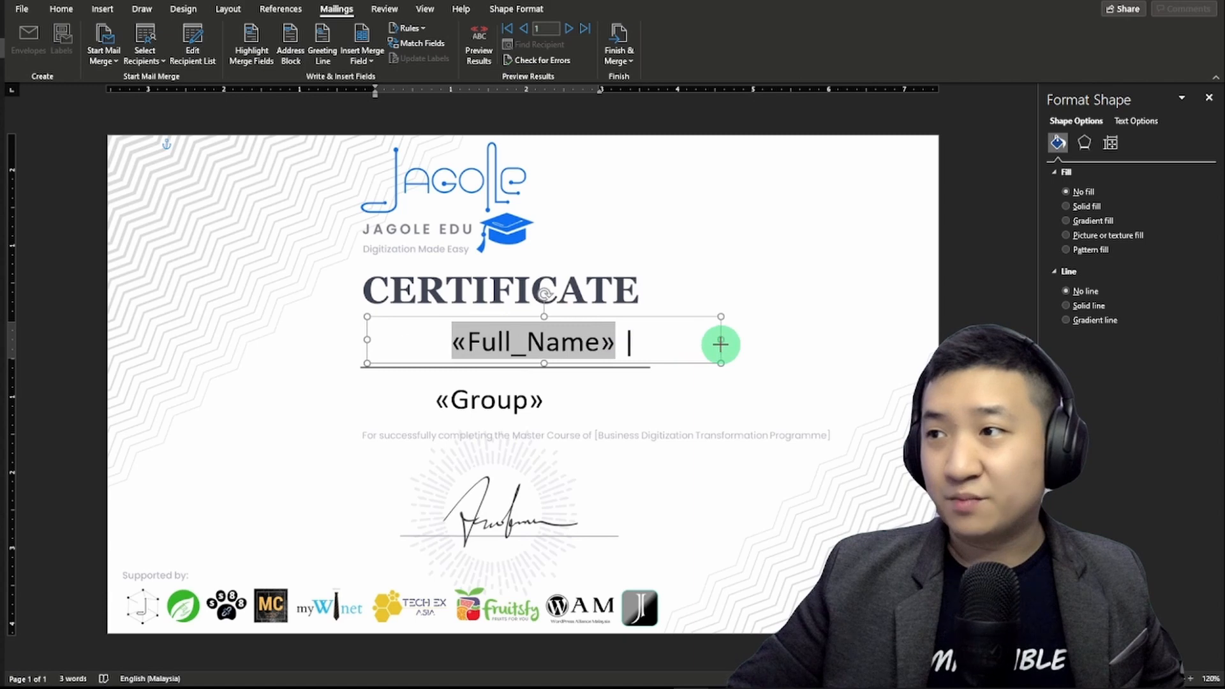
# Insert the Unique_Number merge field after the "|" separator and widen the rectangle to about 6 inches so the line fits.
pyautogui.click(369, 60)
pyautogui.click(656, 342)
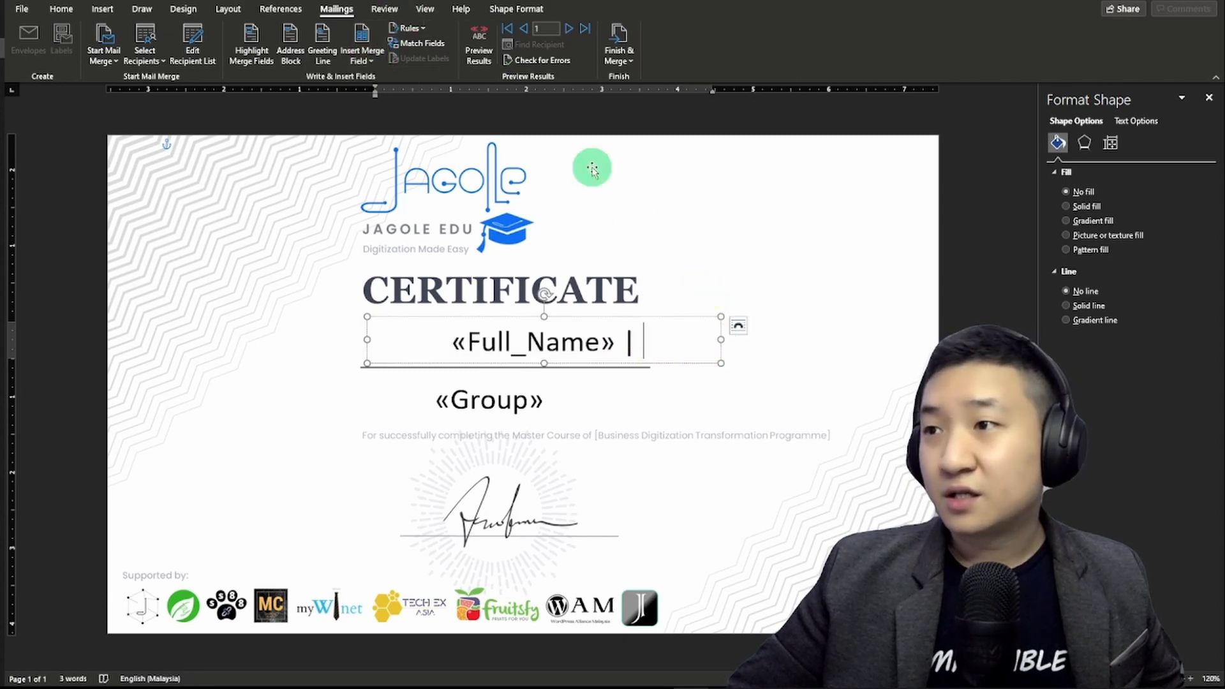
pyautogui.click(364, 55)
pyautogui.click(383, 116)
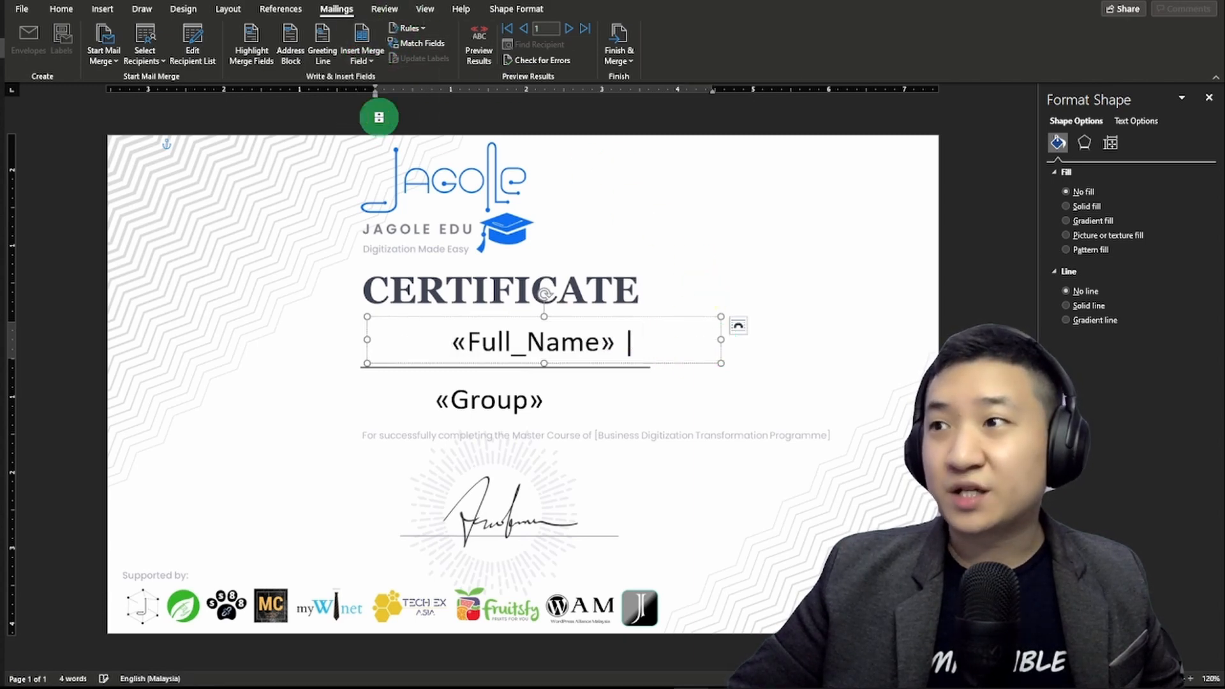
pyautogui.moveTo(720, 340); pyautogui.dragTo(822, 339)
pyautogui.click(733, 339)
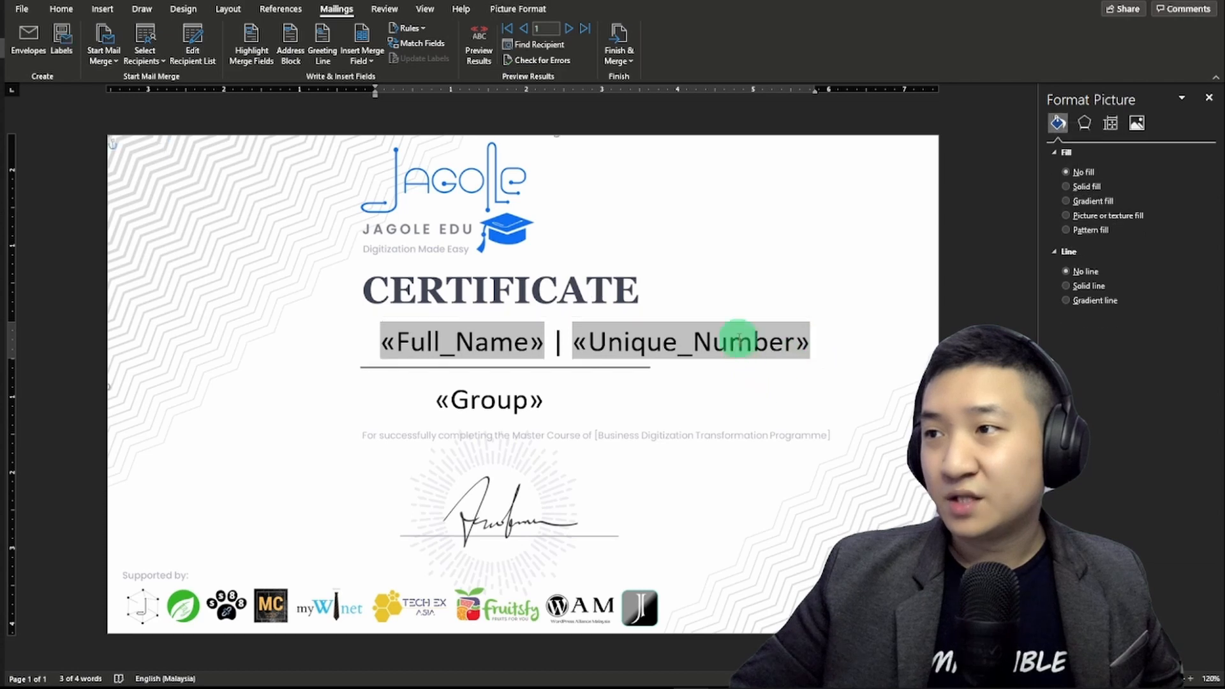
# Shift the name and number rectangle left over the horizontal line and nudge the Group rectangle slightly up and right.
pyautogui.moveTo(731, 363); pyautogui.dragTo(670, 359)
pyautogui.click(682, 383)
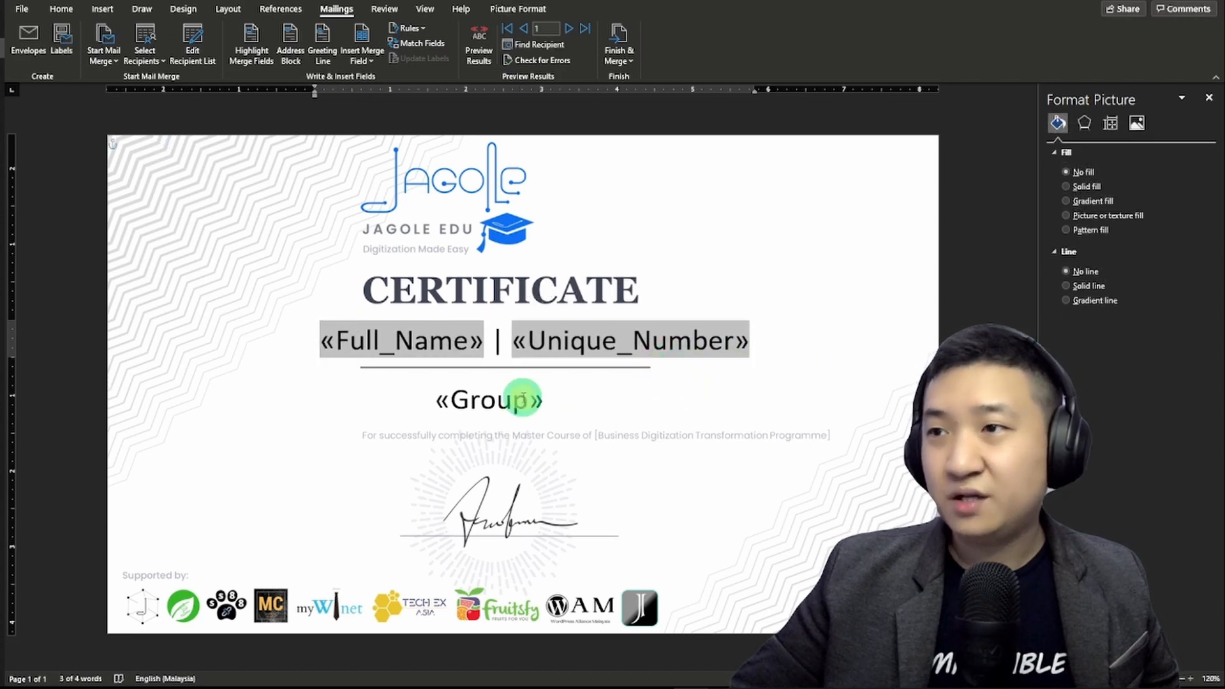
pyautogui.click(522, 401)
pyautogui.moveTo(564, 421); pyautogui.dragTo(575, 415)
# Insert the text "Participating on category:" before the Group merge field.
pyautogui.click(435, 394)
pyautogui.click(597, 414)
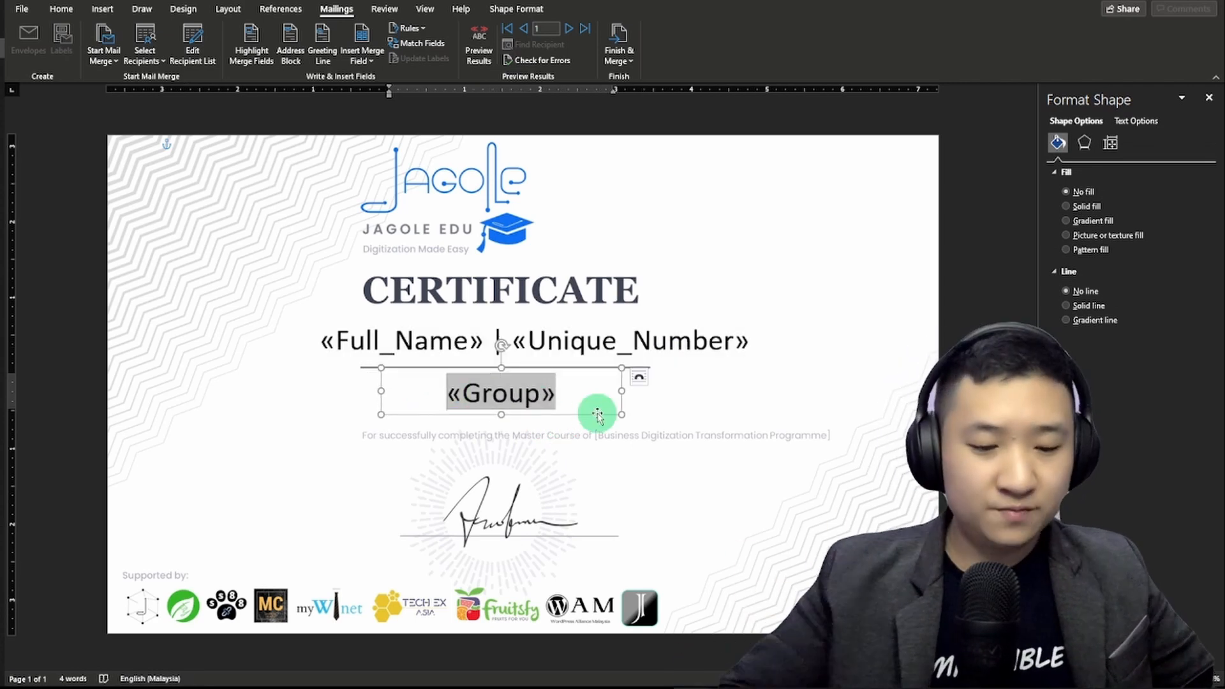
pyautogui.write('Participa')
pyautogui.press('BackSpace')
pyautogui.press('BackSpace')
pyautogui.write('ipating on')
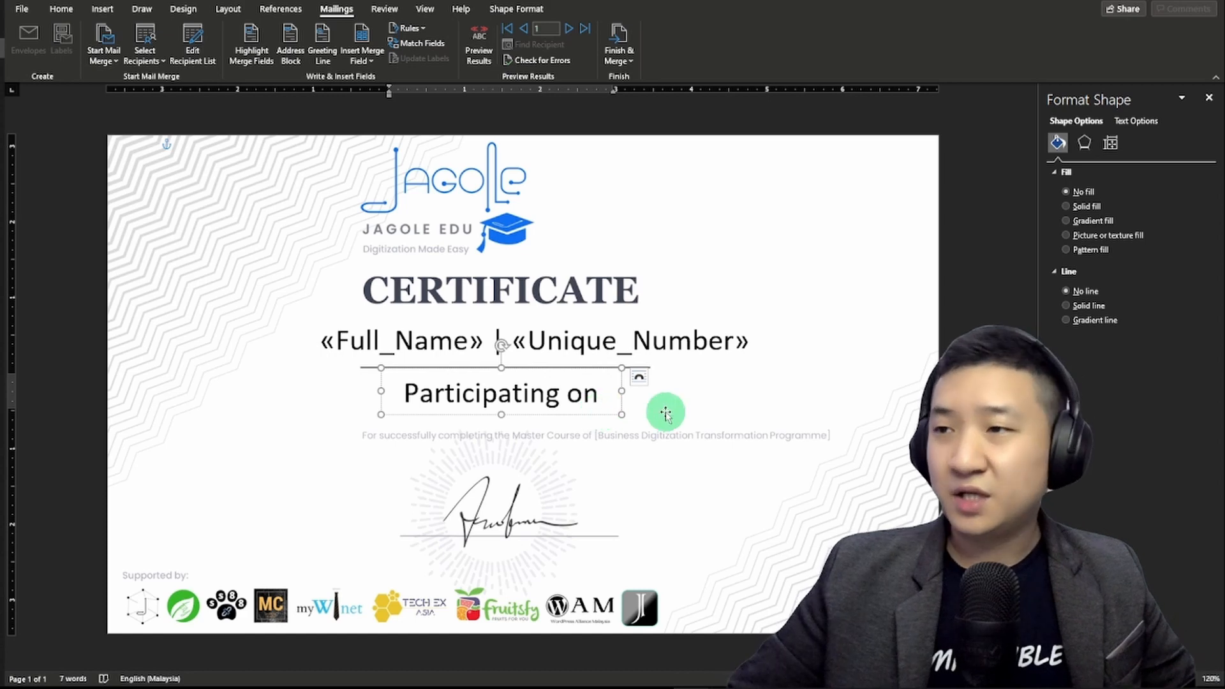
# Reduce the font size of the "Participating on category:" line by about six points.
pyautogui.press('Escape')
pyautogui.hotkey('ctrl', '[')
pyautogui.hotkey('ctrl', '[')
pyautogui.hotkey('ctrl', '[')
pyautogui.hotkey('ctrl', '[')
pyautogui.hotkey('ctrl', '[')
pyautogui.hotkey('ctrl', '[')
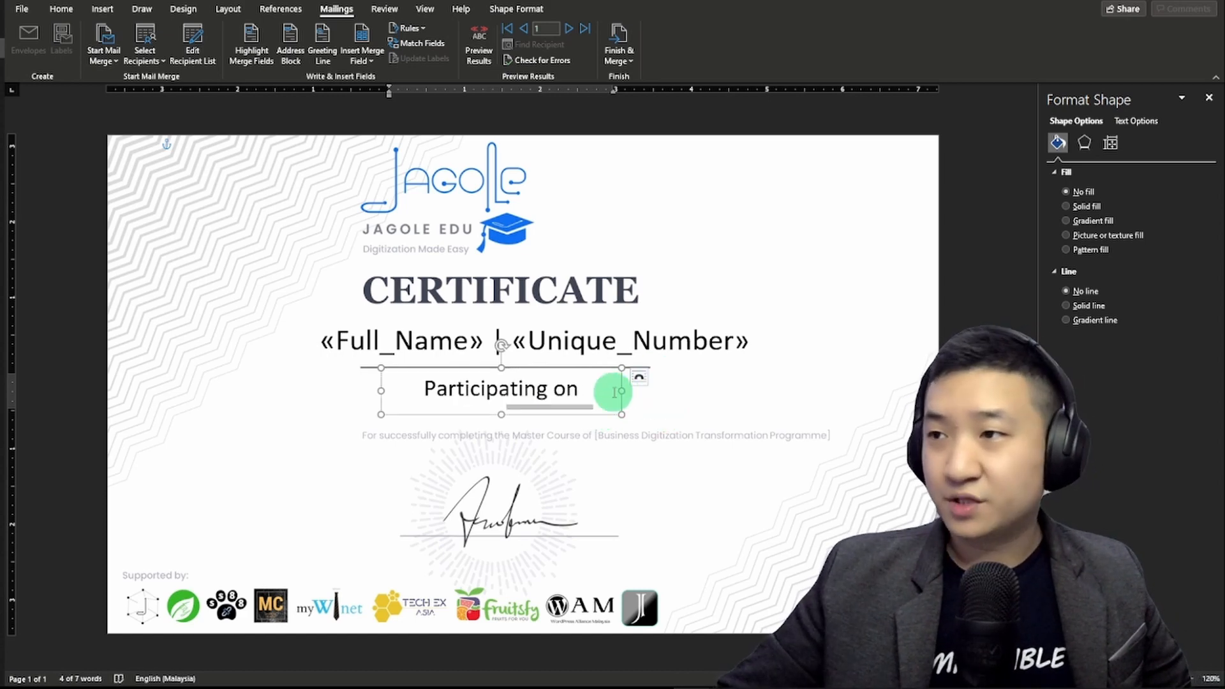
# Widen the category line's rectangle to about 5.8 inches and roughly center it under the horizontal line.
pyautogui.moveTo(618, 391); pyautogui.dragTo(792, 393)
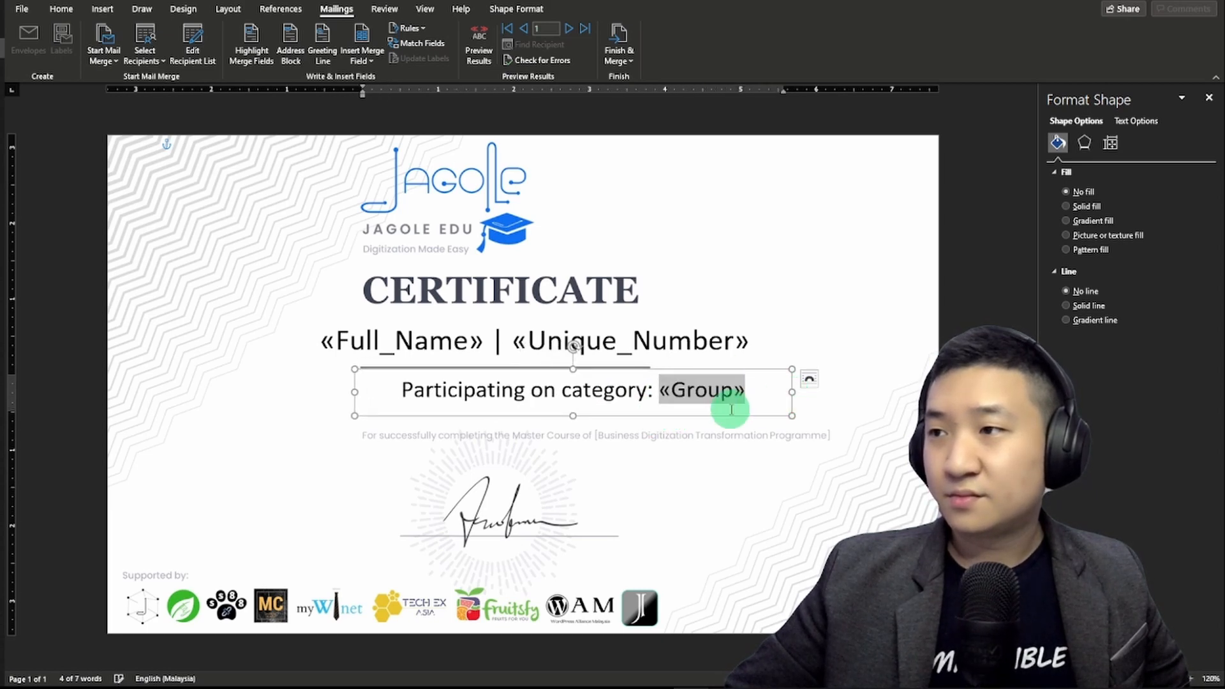
pyautogui.moveTo(724, 416); pyautogui.dragTo(664, 417)
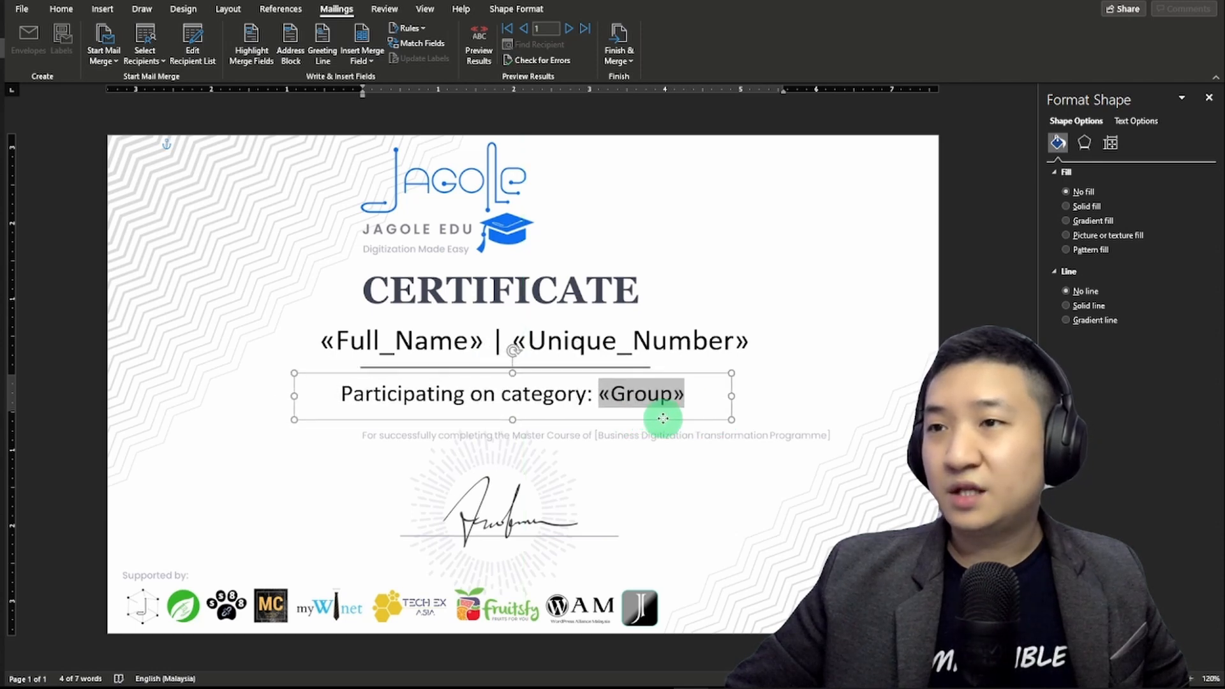
pyautogui.click(807, 292)
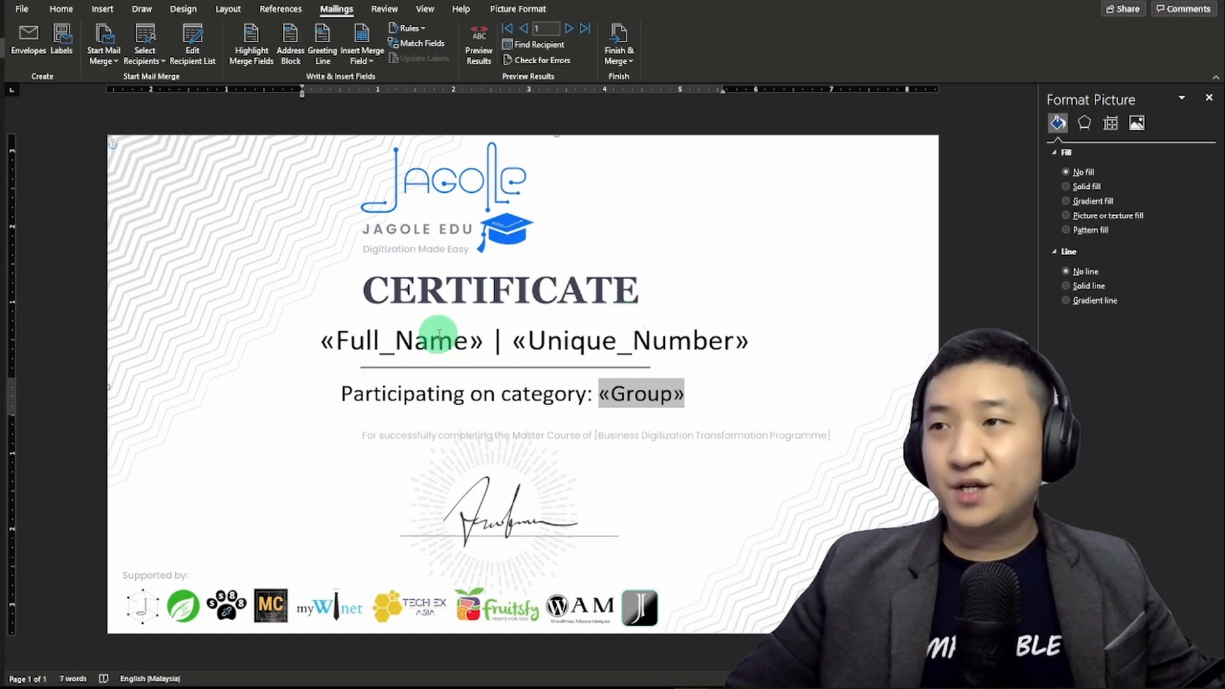
pyautogui.click(462, 333)
pyautogui.click(649, 339)
pyautogui.click(635, 394)
pyautogui.click(616, 386)
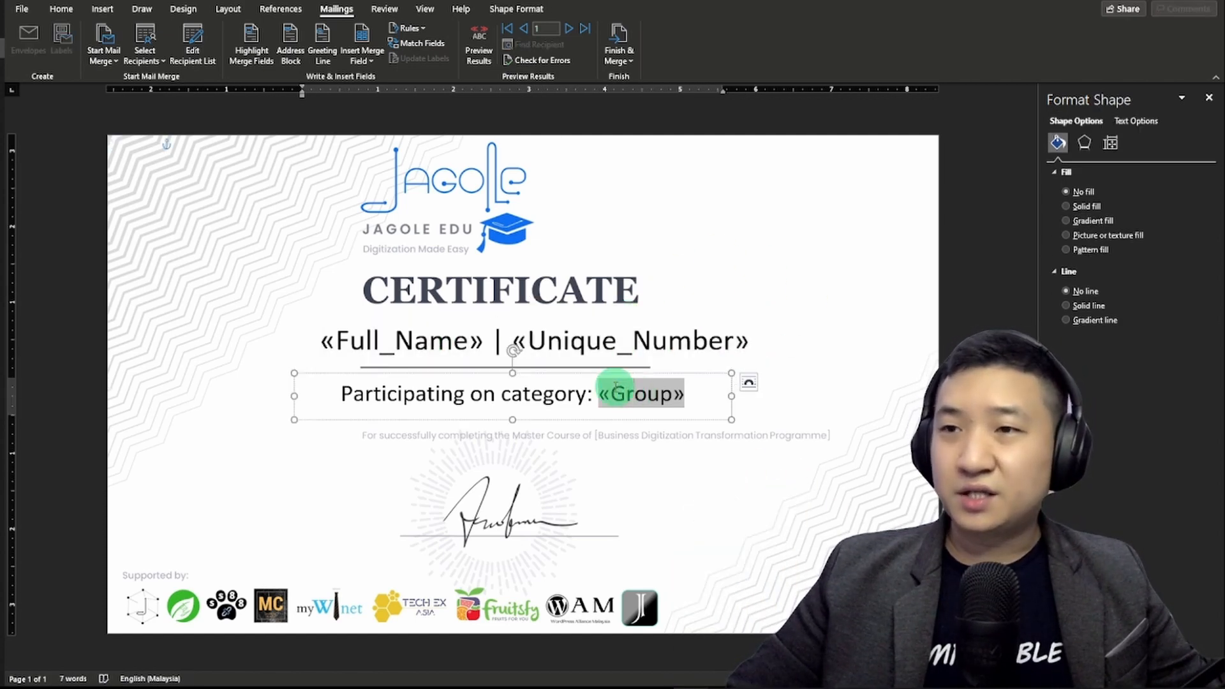
pyautogui.moveTo(333, 339); pyautogui.dragTo(476, 348)
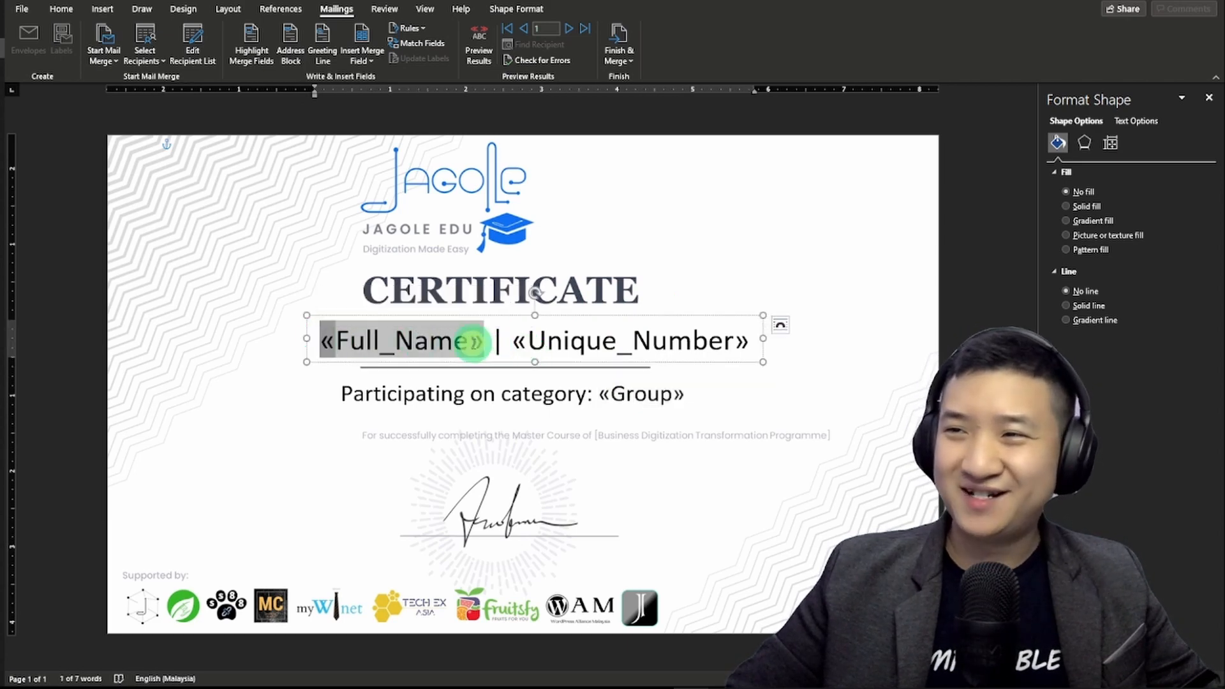
pyautogui.click(873, 276)
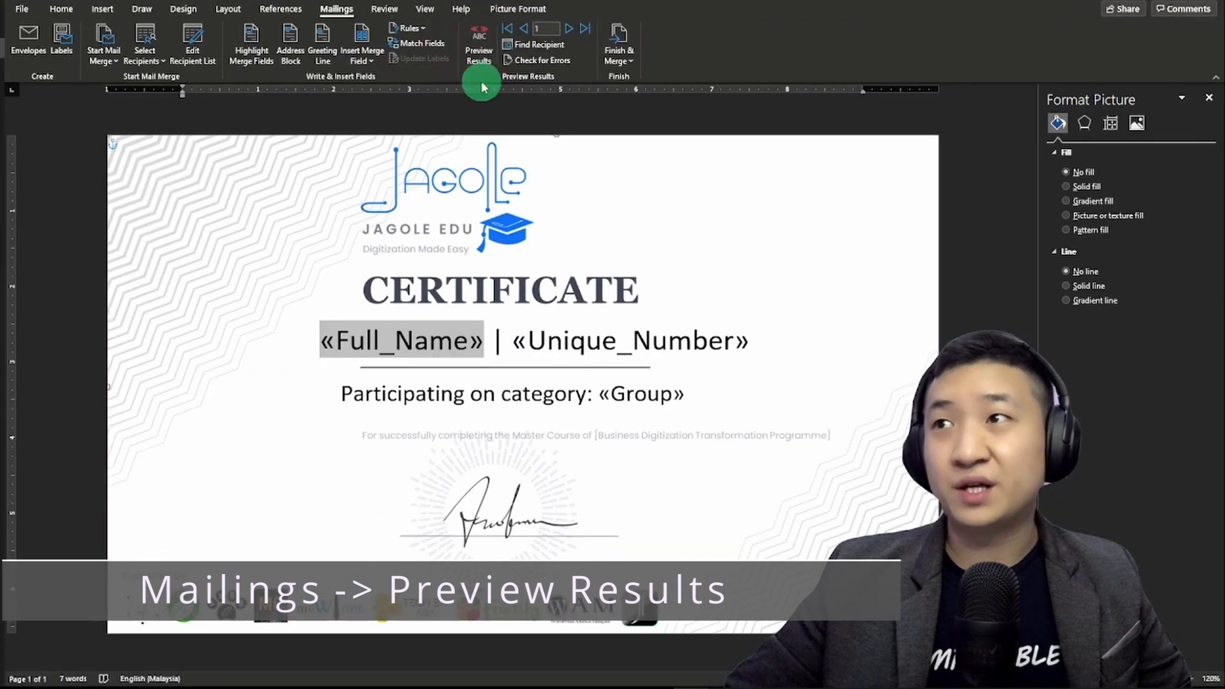
# Preview the merge results and step through the recipient records up to record 10.
pyautogui.click(483, 61)
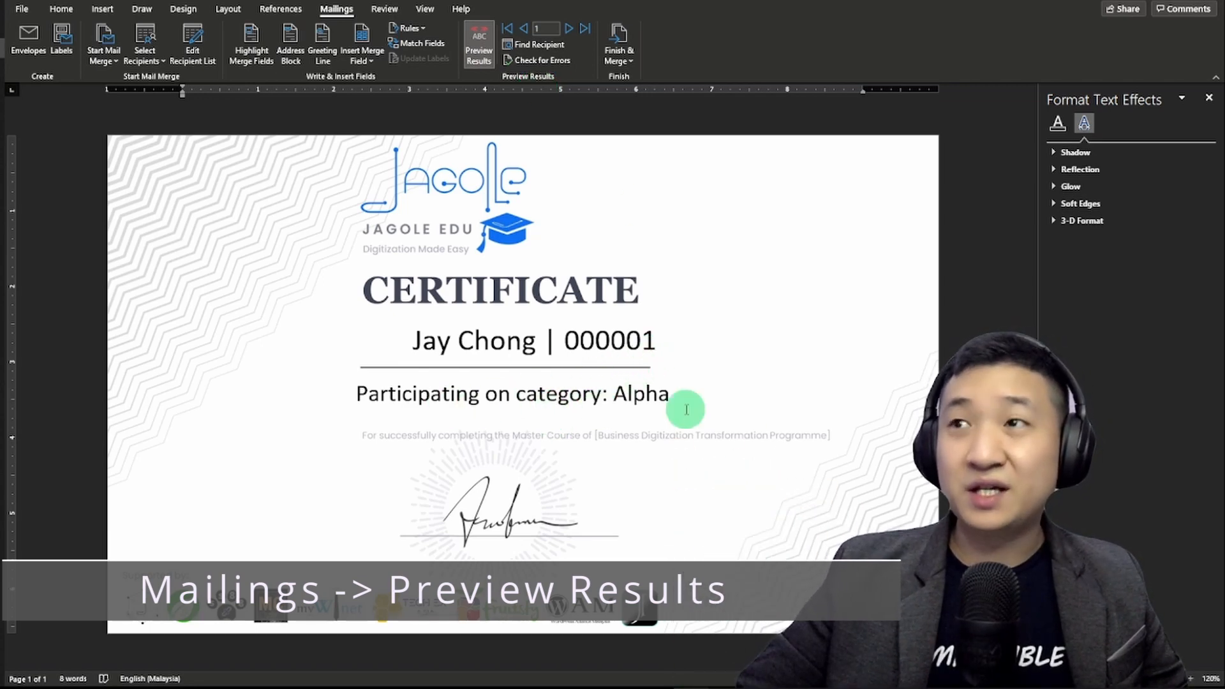
pyautogui.click(568, 28)
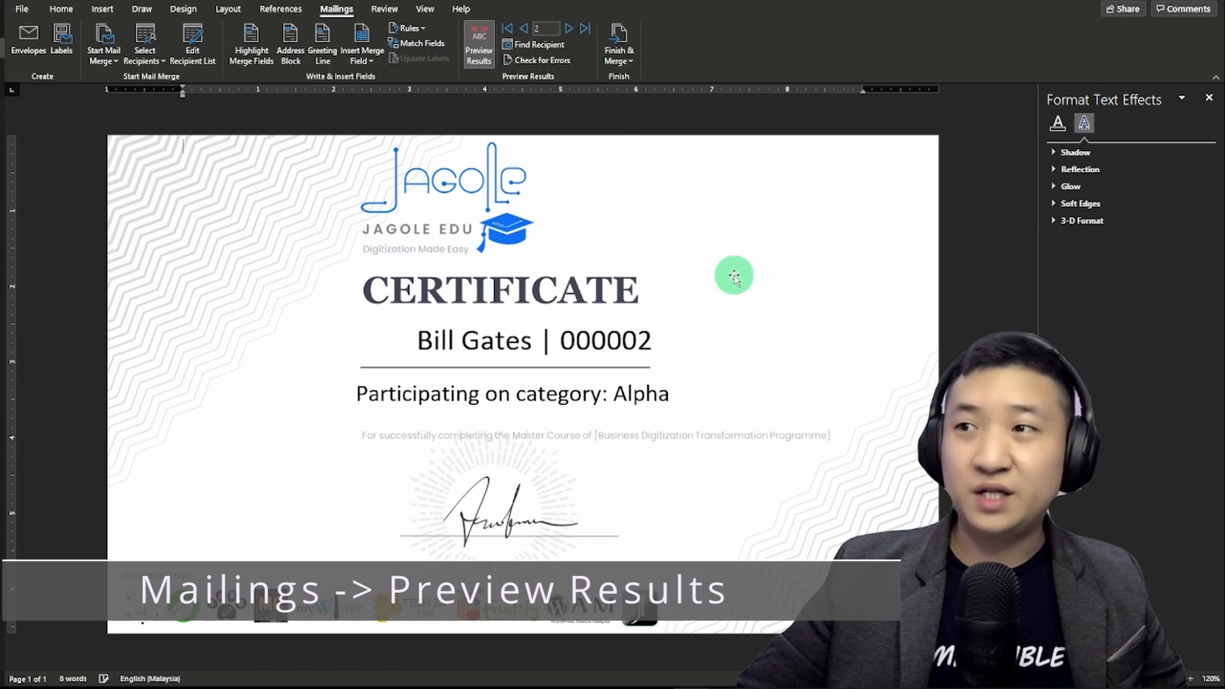
pyautogui.click(569, 30)
pyautogui.click(571, 35)
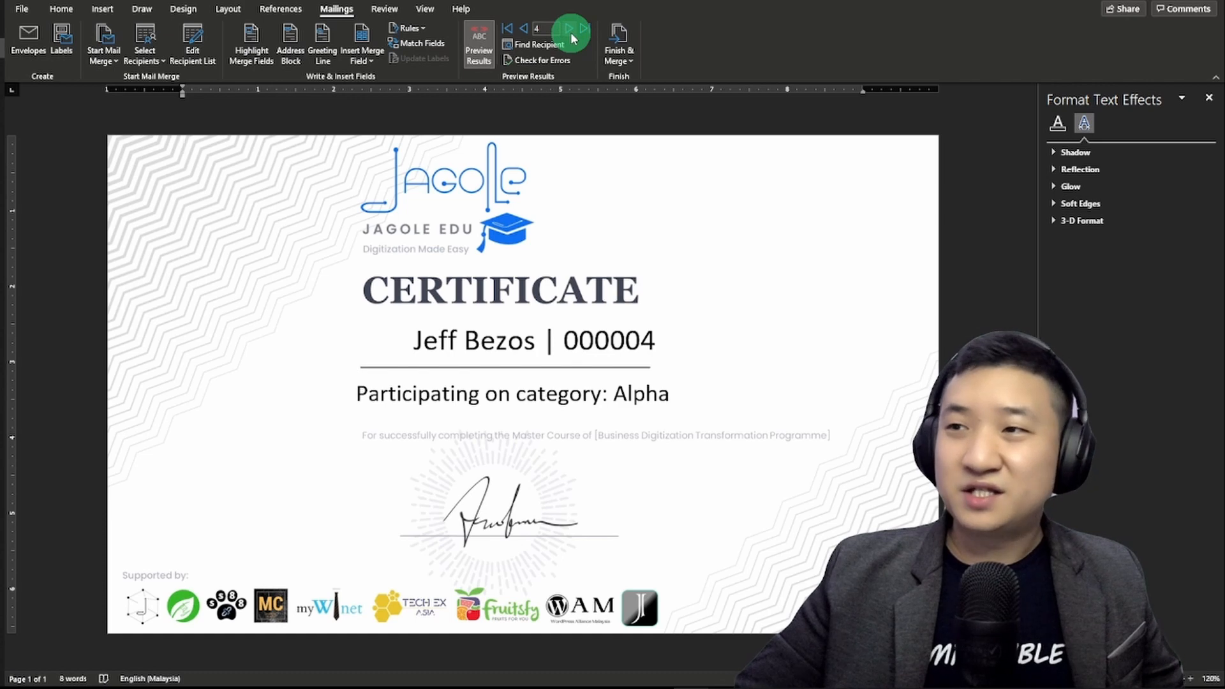
pyautogui.click(571, 36)
pyautogui.click(571, 36)
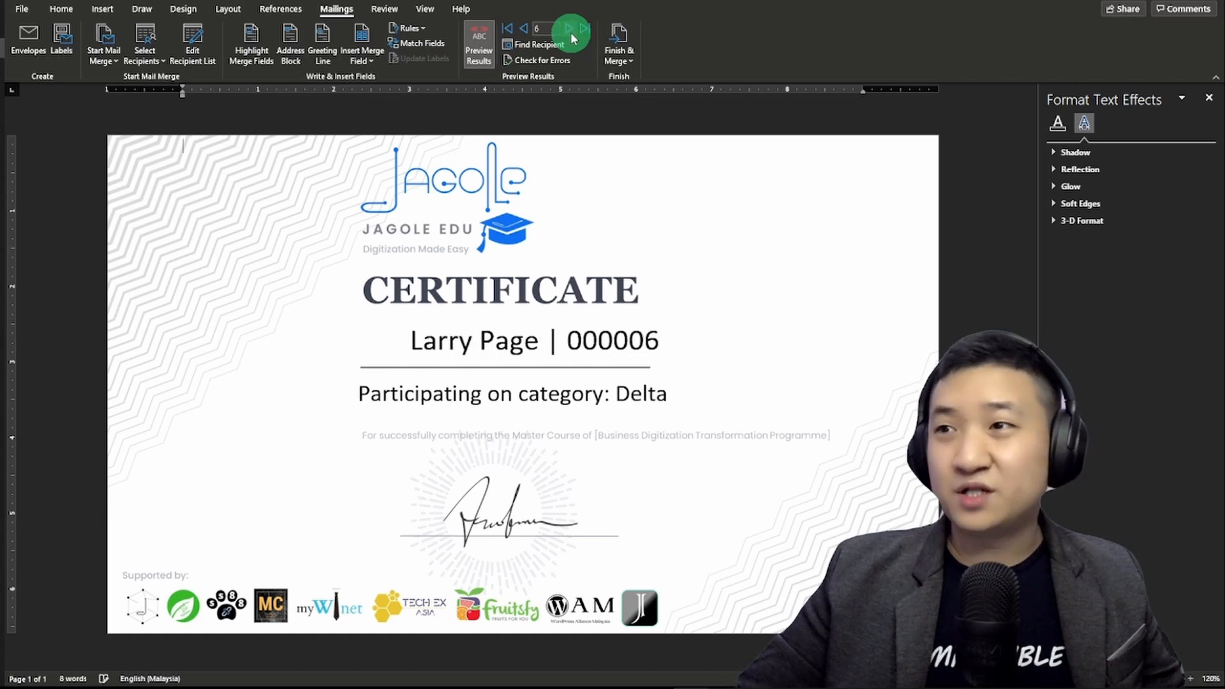
pyautogui.click(573, 39)
pyautogui.click(573, 39)
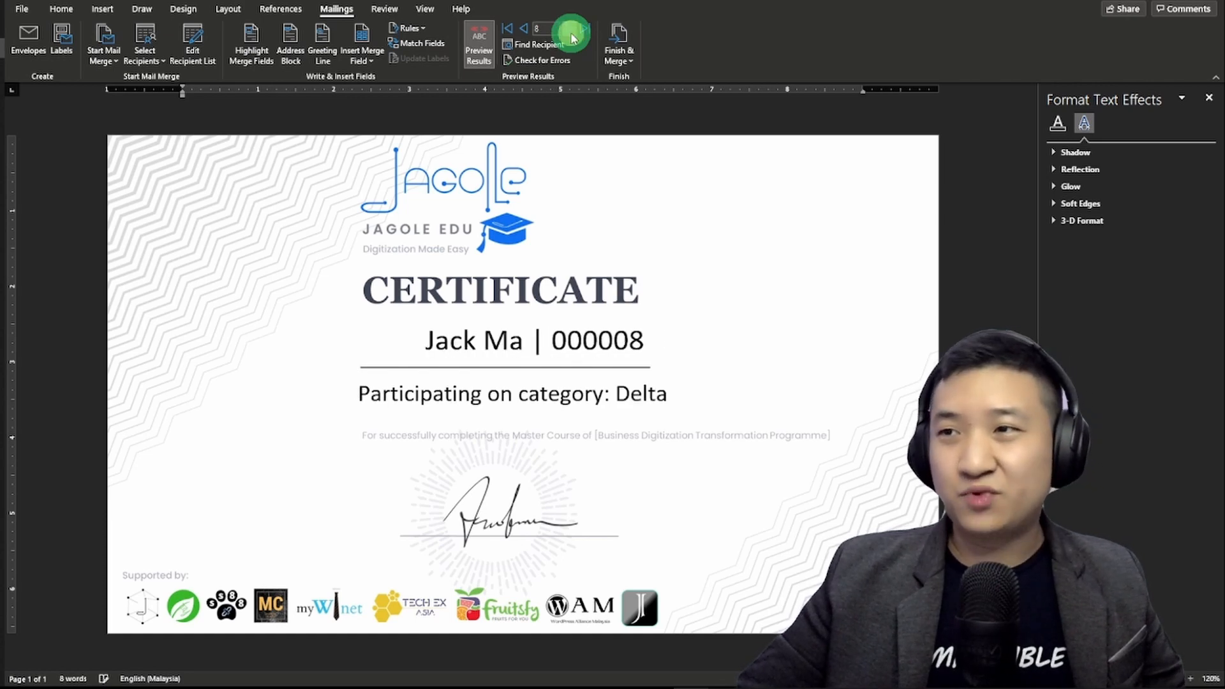
pyautogui.click(573, 39)
pyautogui.click(573, 38)
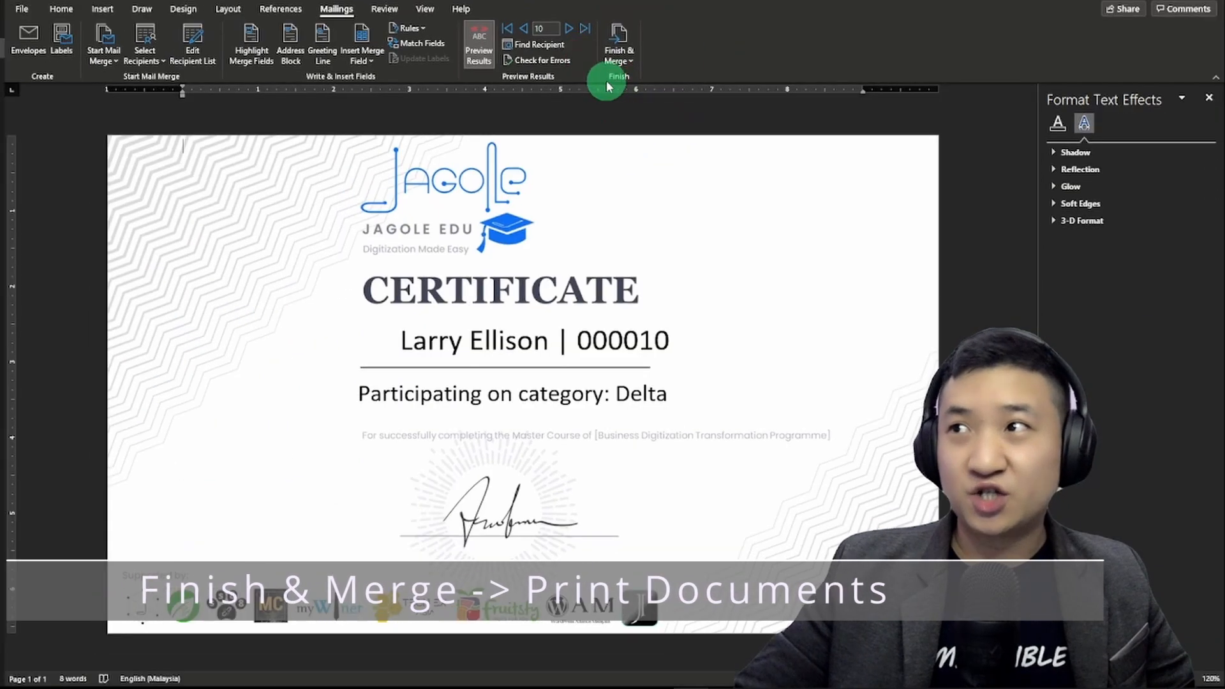
# Merge all certificate records to the printer, choosing Microsoft Print to PDF with all pages and one copy.
pyautogui.click(615, 62)
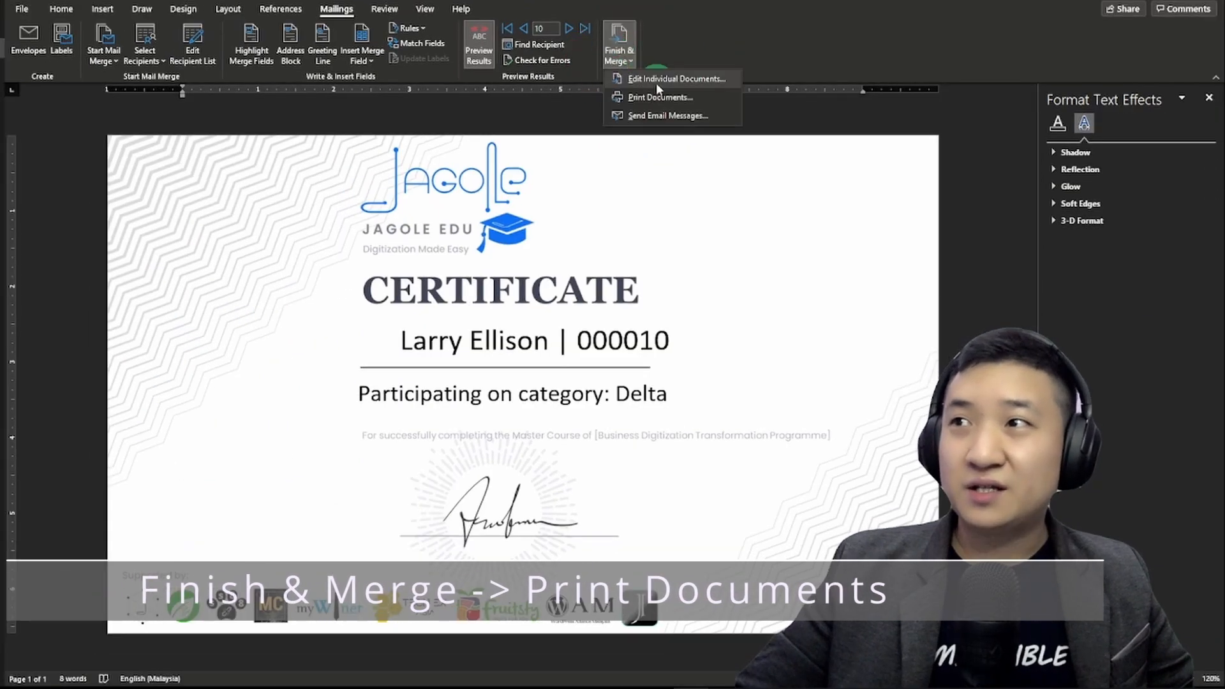
pyautogui.click(718, 99)
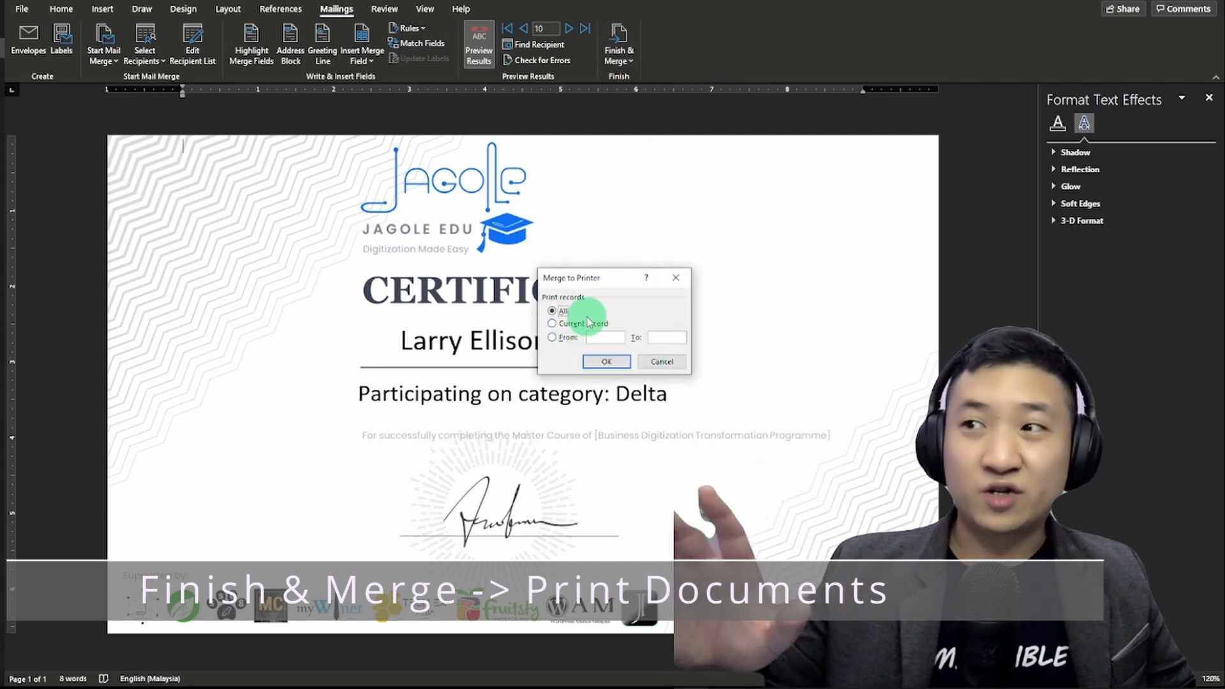
pyautogui.click(597, 361)
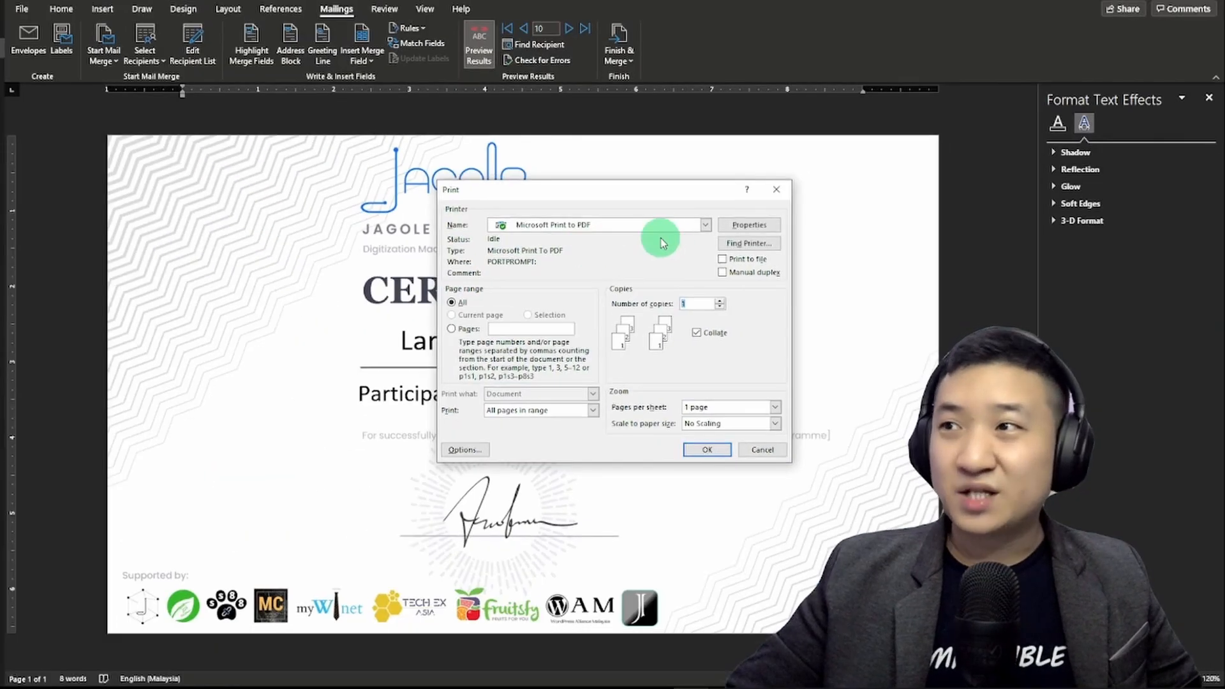
pyautogui.click(661, 233)
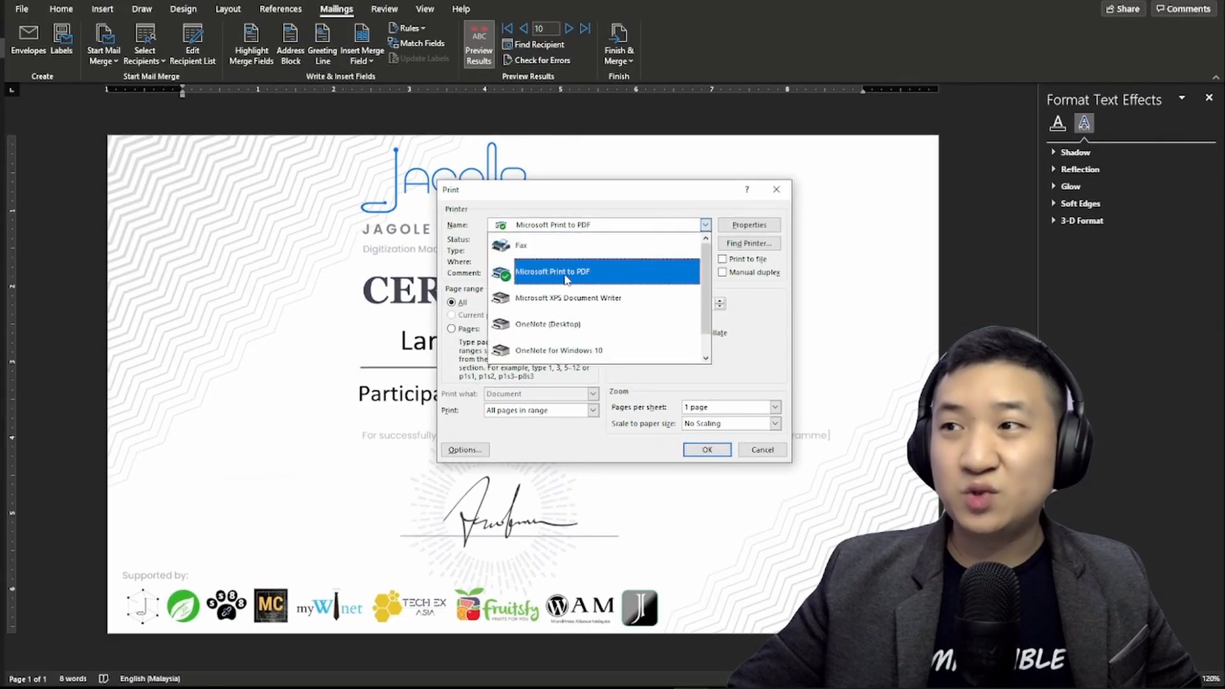
pyautogui.moveTo(707, 296); pyautogui.dragTo(710, 260)
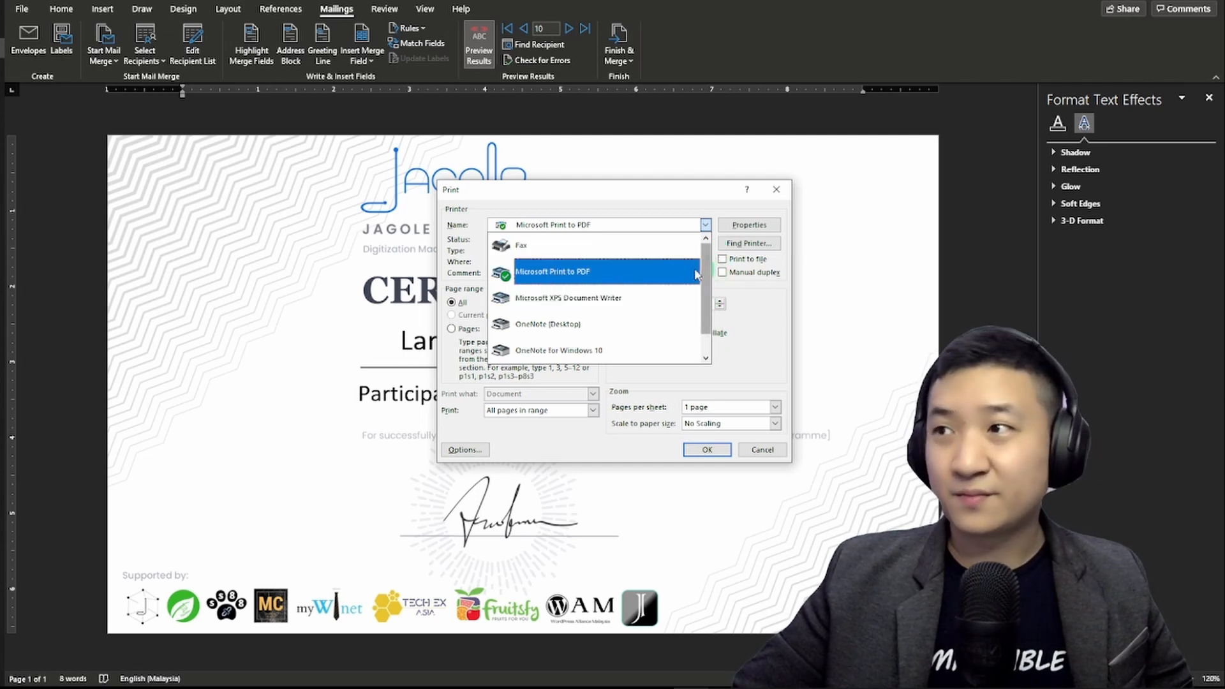
pyautogui.click(560, 221)
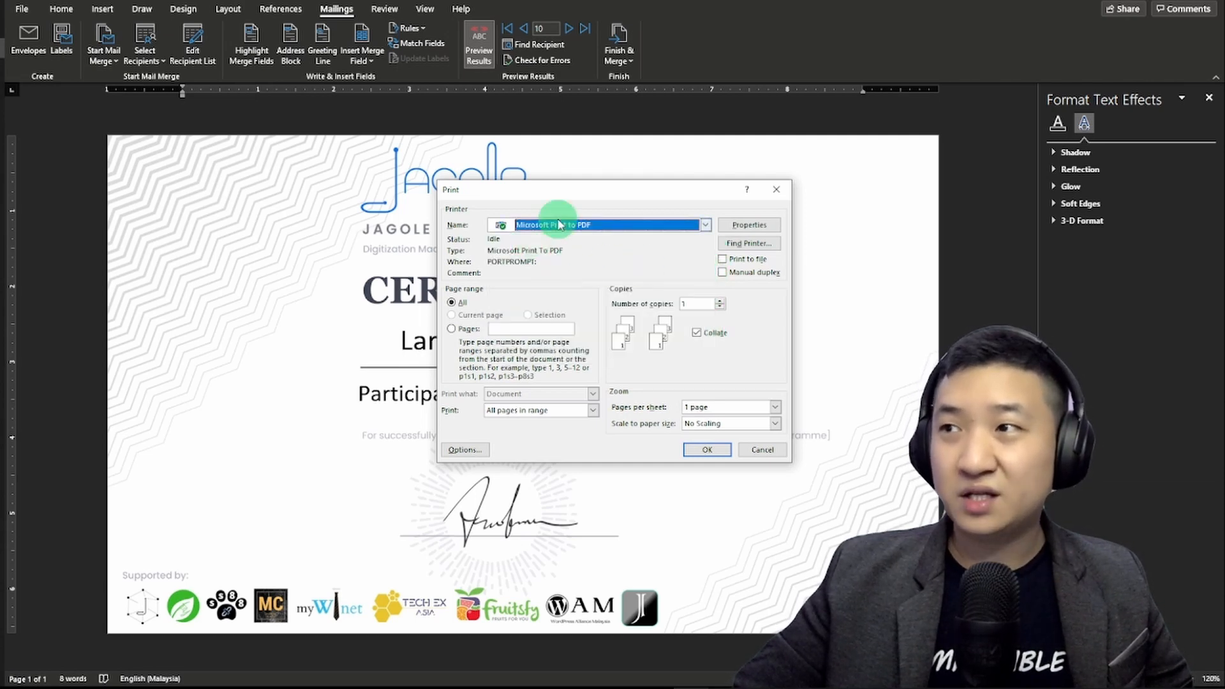
pyautogui.click(707, 450)
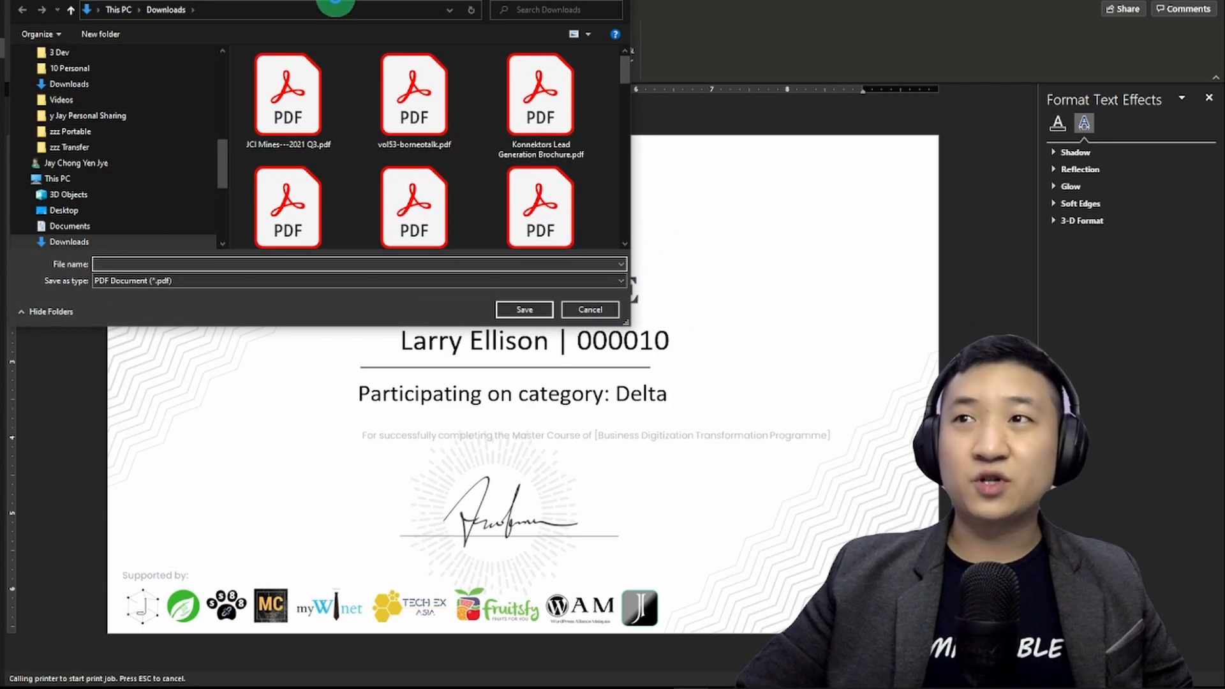
# Save the print output as the PDF "Bulk Generated Certificates" in the folder "Demo for Bulk Certificate Generation using Microsoft Word and Excel Only".
pyautogui.moveTo(337, 4); pyautogui.dragTo(417, 32)
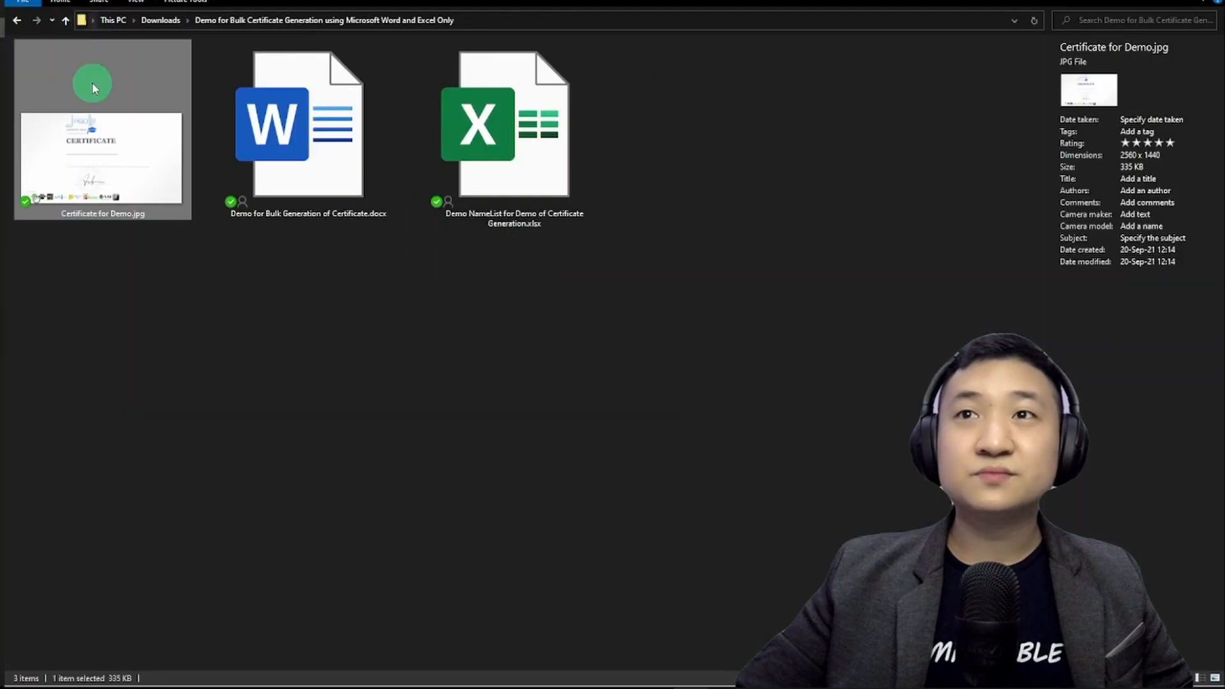
pyautogui.click(585, 27)
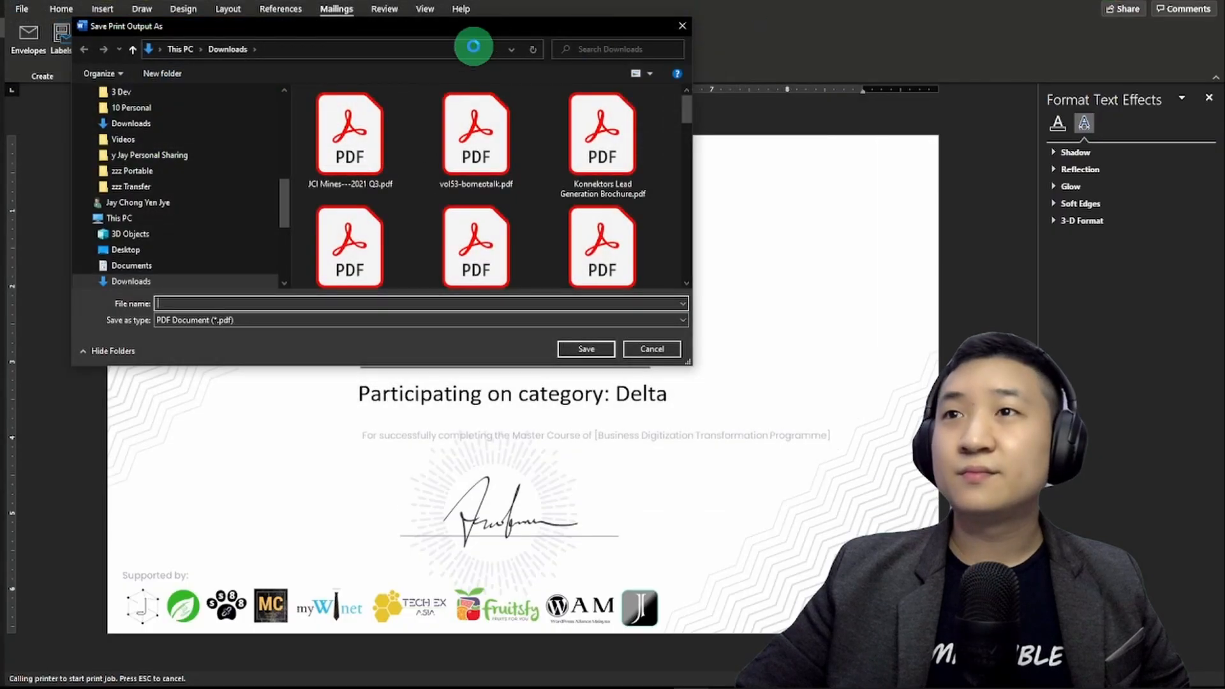
pyautogui.click(424, 48)
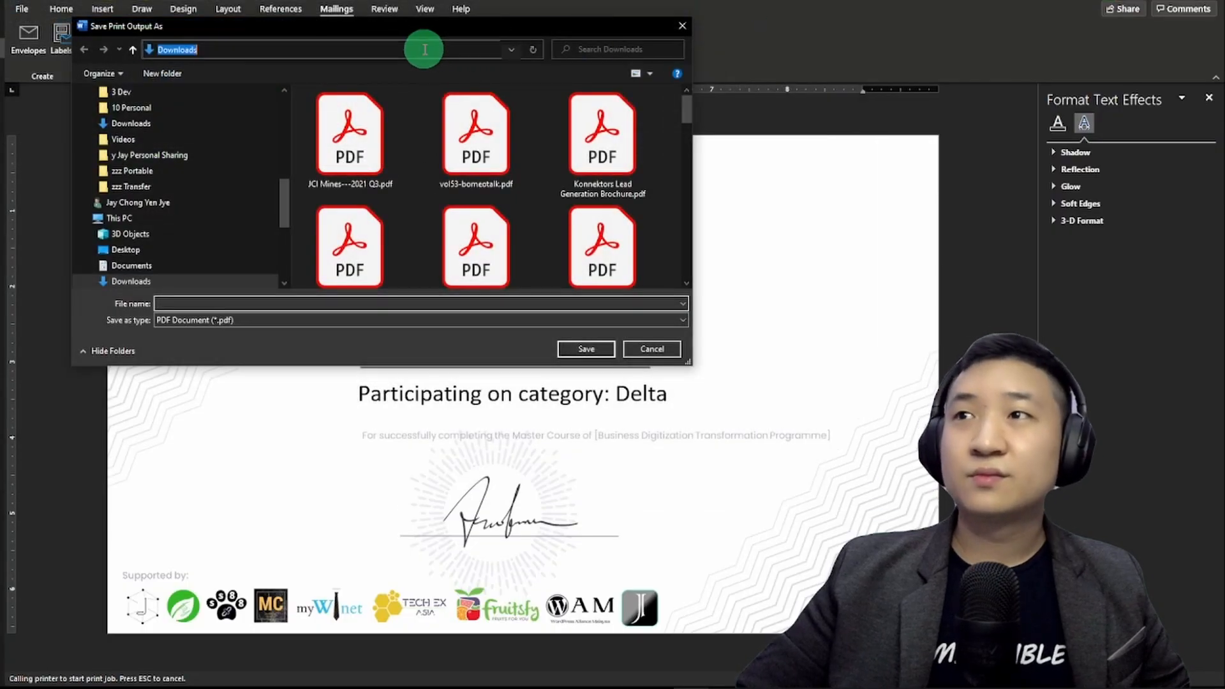
pyautogui.hotkey('ctrl', 'v')
pyautogui.press('Return')
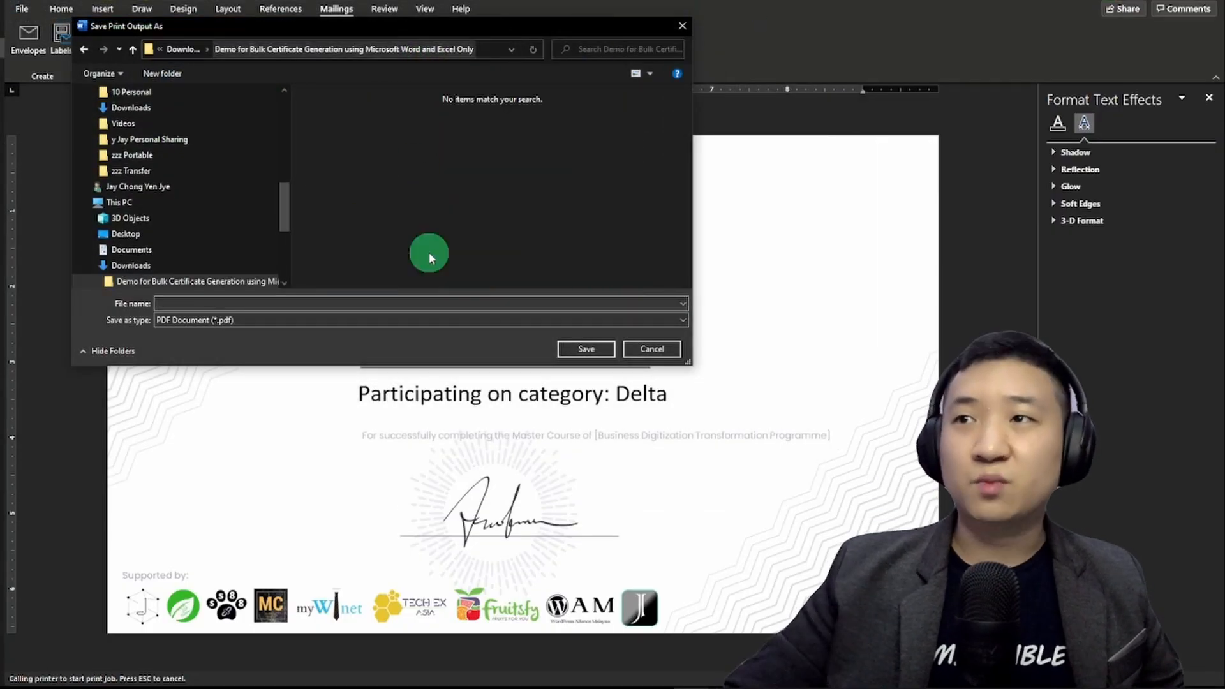
pyautogui.click(363, 302)
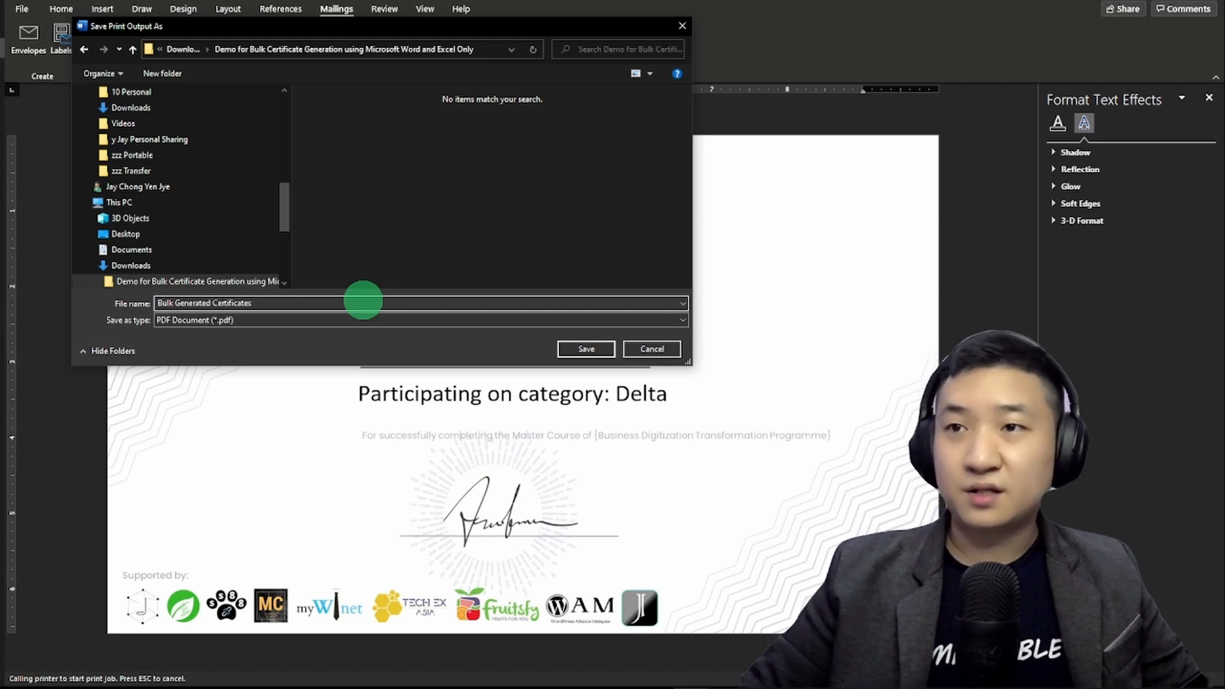
pyautogui.click(586, 349)
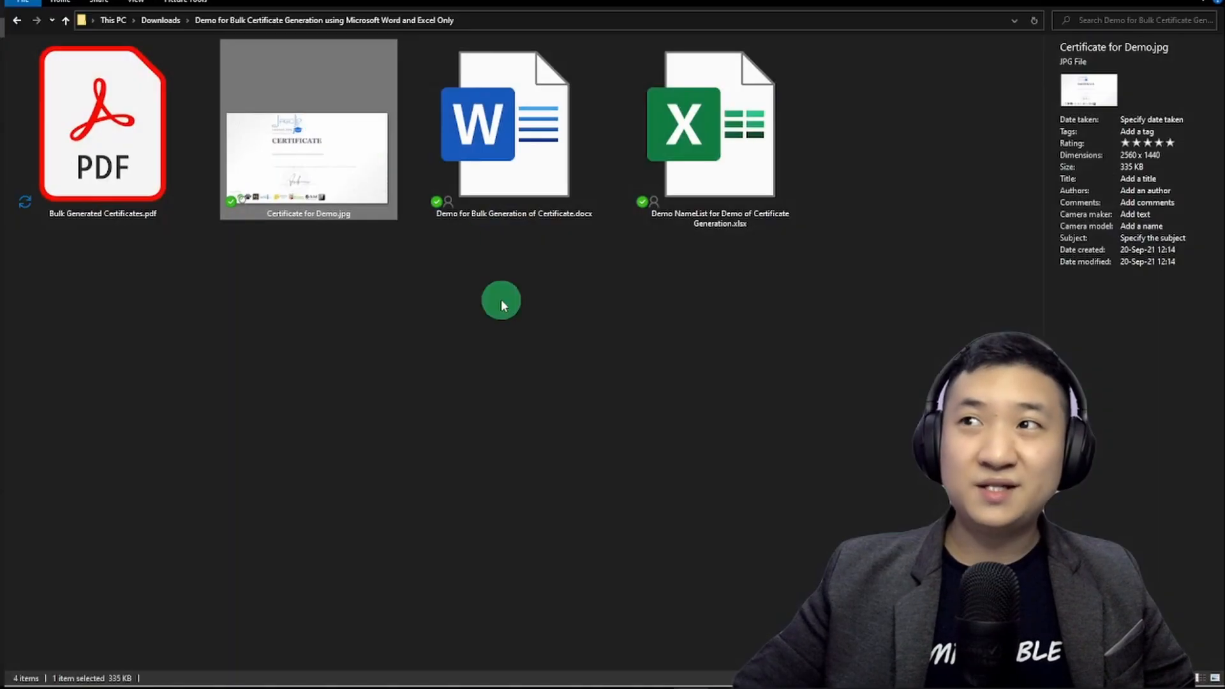
# Open Bulk Generated Certificates.pdf and check the name, number and category on the first four certificates.
pyautogui.click(102, 169)
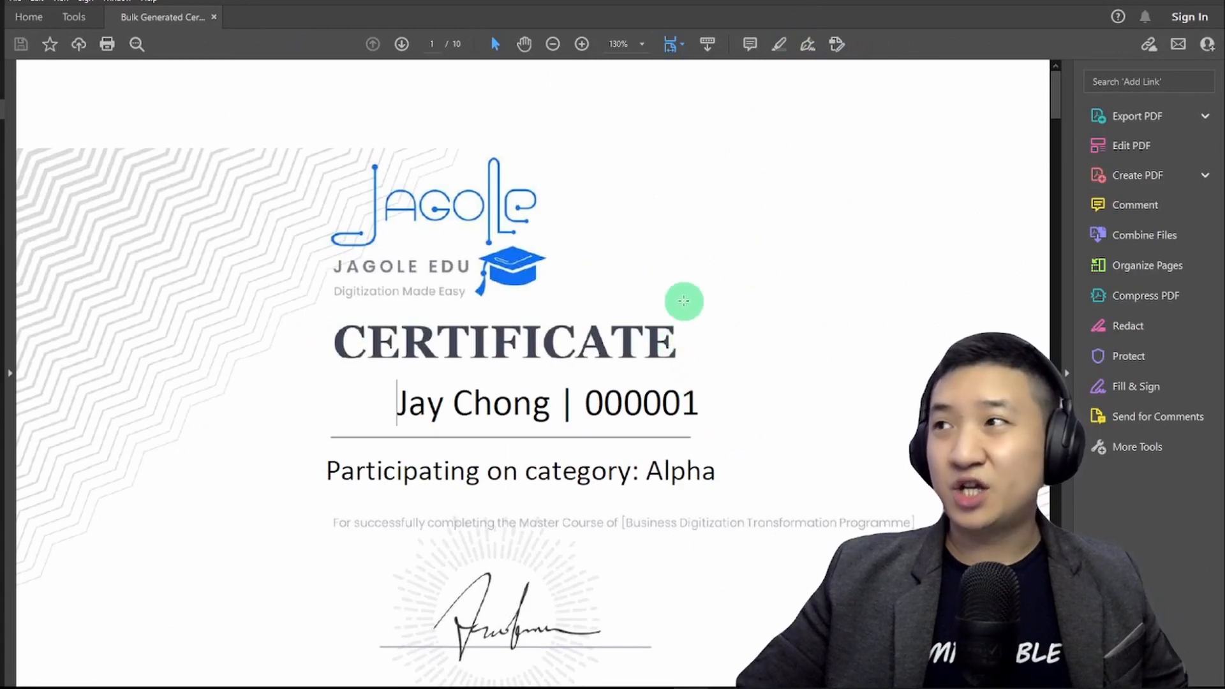
pyautogui.scroll(-5, 713, 238)
pyautogui.scroll(-4, 746, 416)
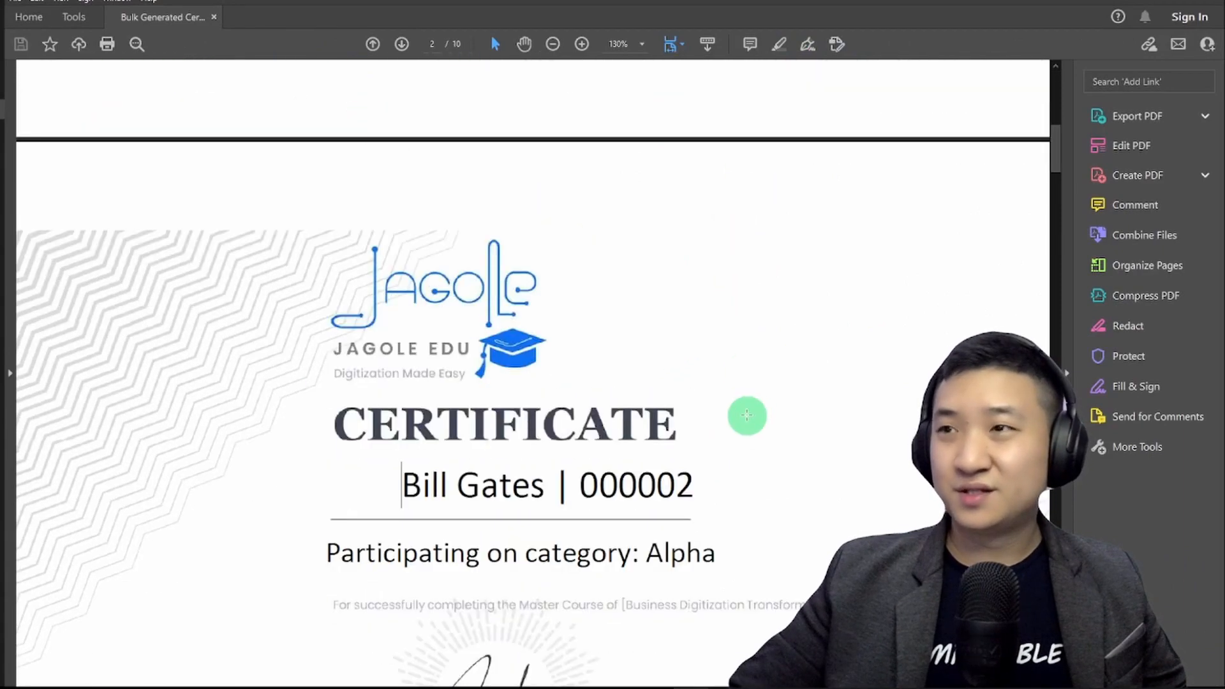
pyautogui.scroll(-2, 725, 427)
pyautogui.scroll(-10, 715, 434)
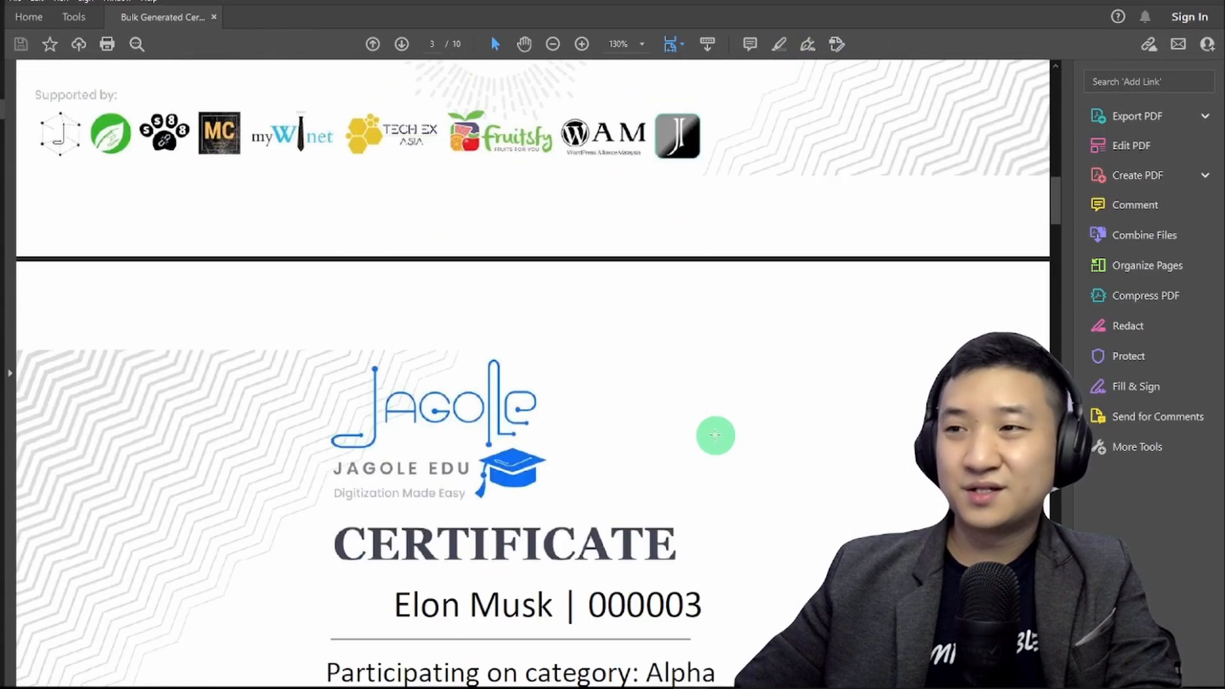
pyautogui.scroll(-10, 664, 347)
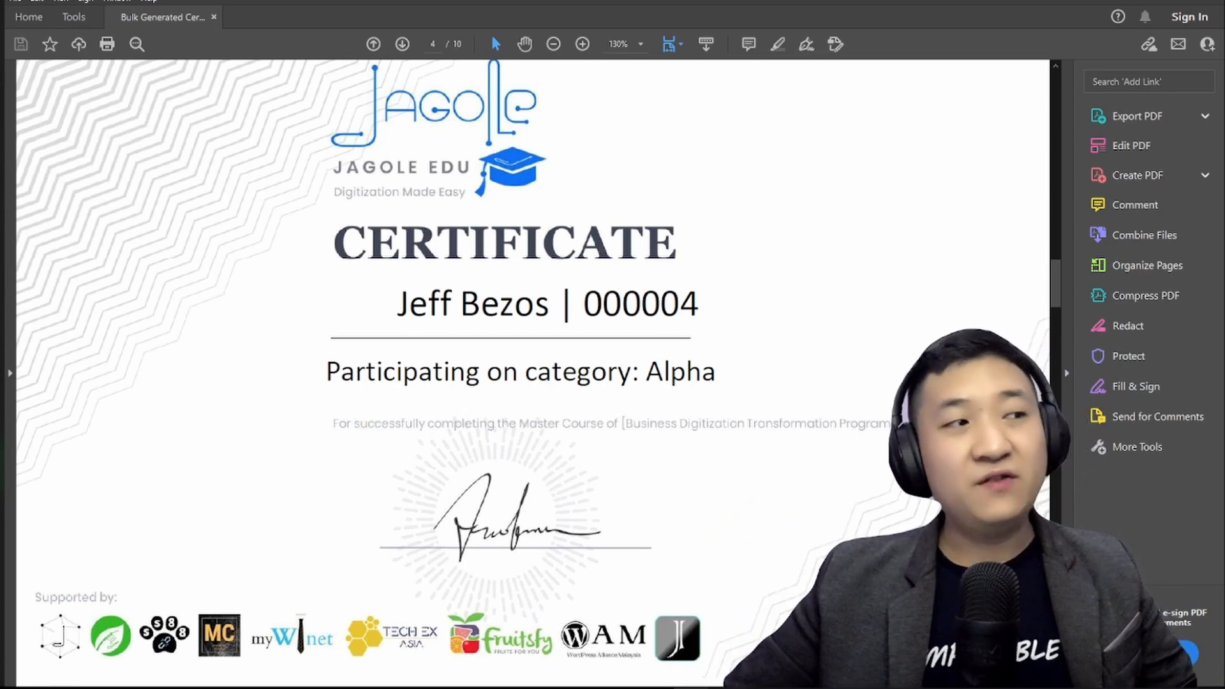
# Switch to PDFill PDF Tools, look over its available PDF tools, and close it.
pyautogui.hotkey('alt', 'Tab')
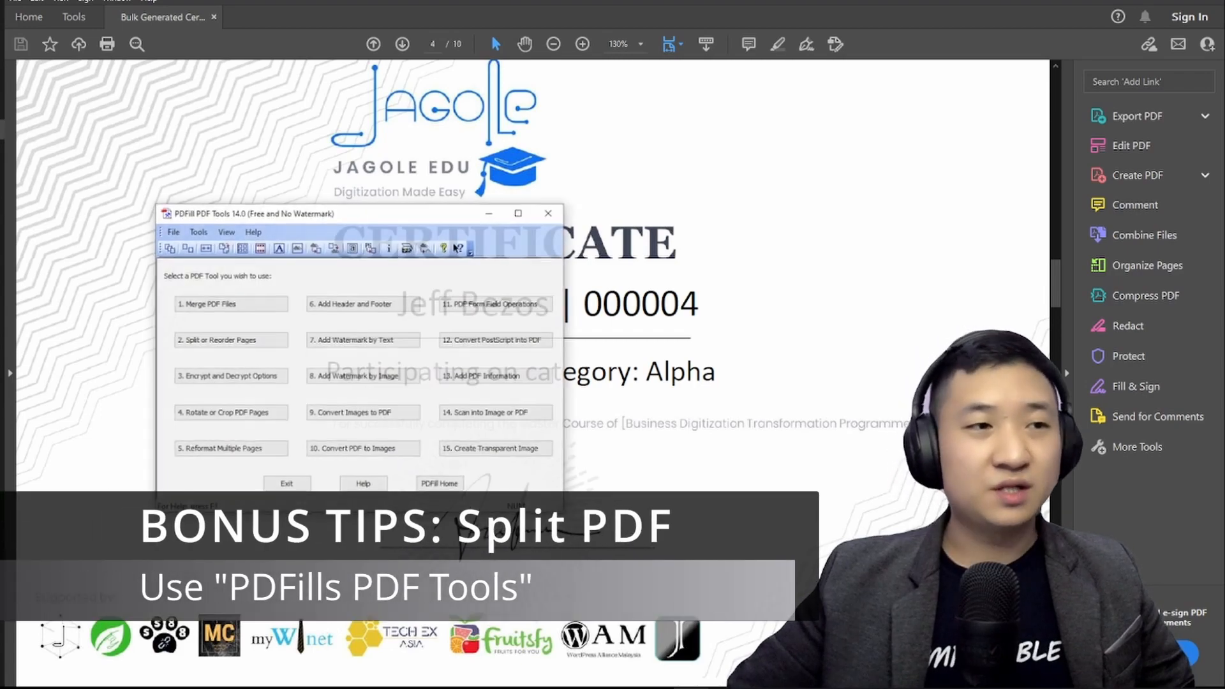
pyautogui.moveTo(355, 212); pyautogui.dragTo(596, 220)
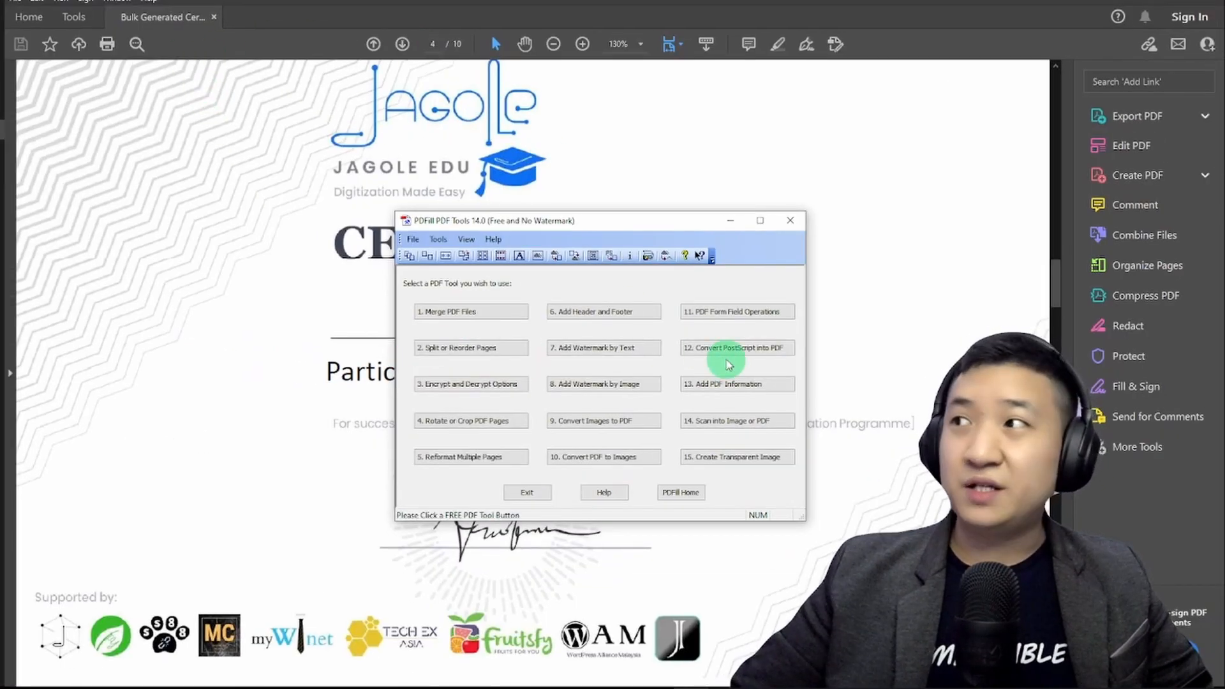
pyautogui.click(791, 223)
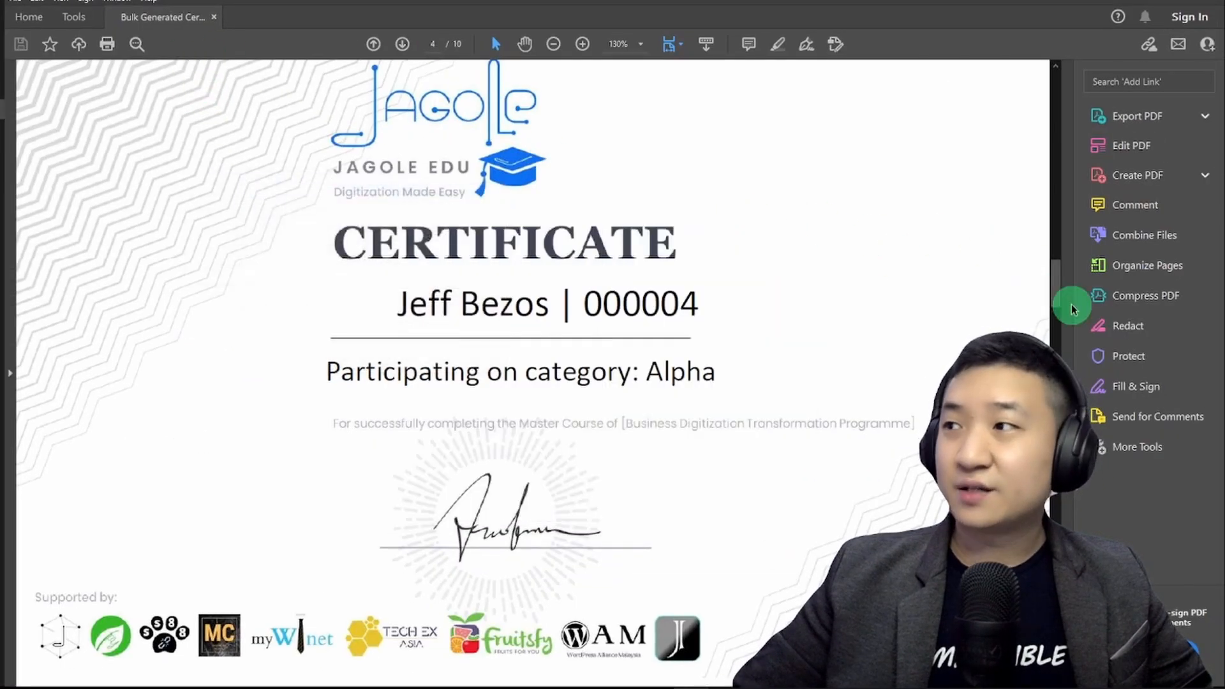
# Return to the first page of the generated PDF and view its whole certificate.
pyautogui.moveTo(1056, 290); pyautogui.dragTo(1039, 46)
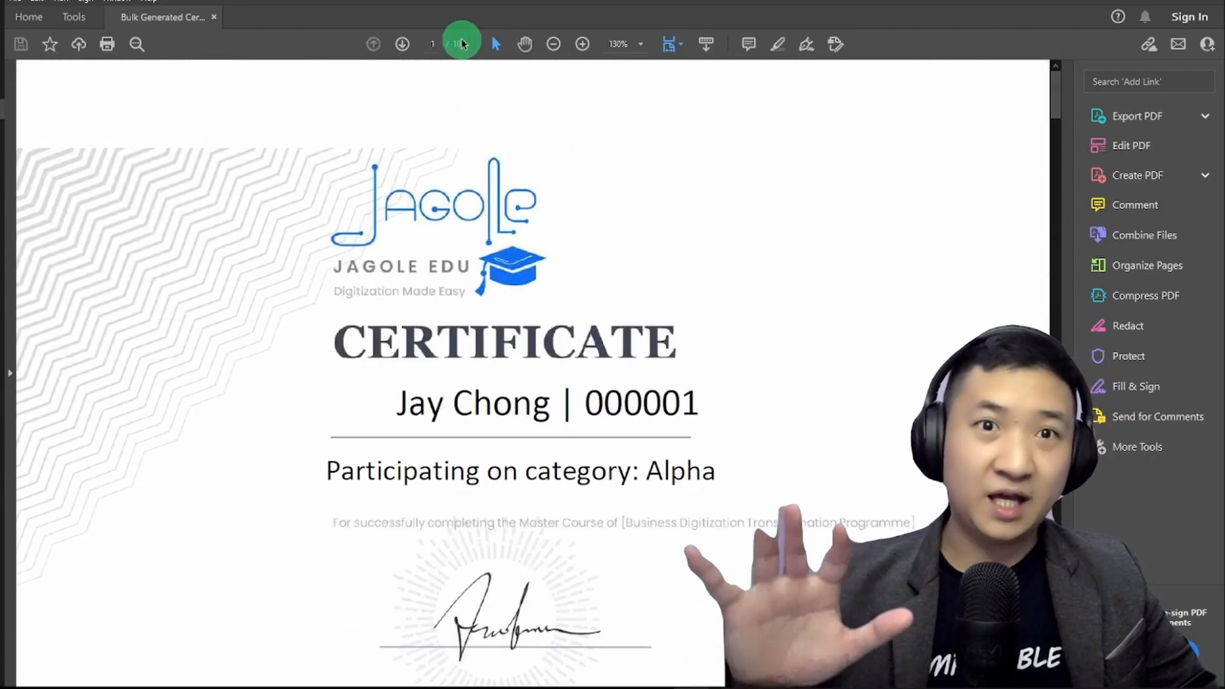
pyautogui.scroll(-3, 670, 274)
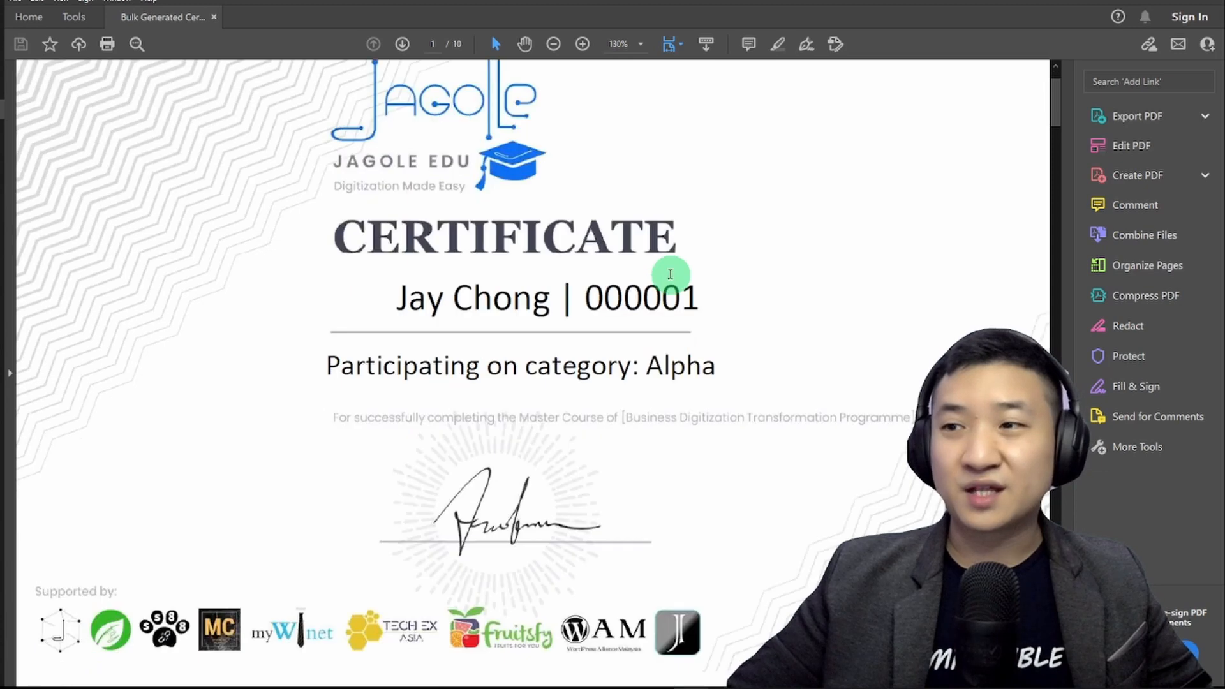